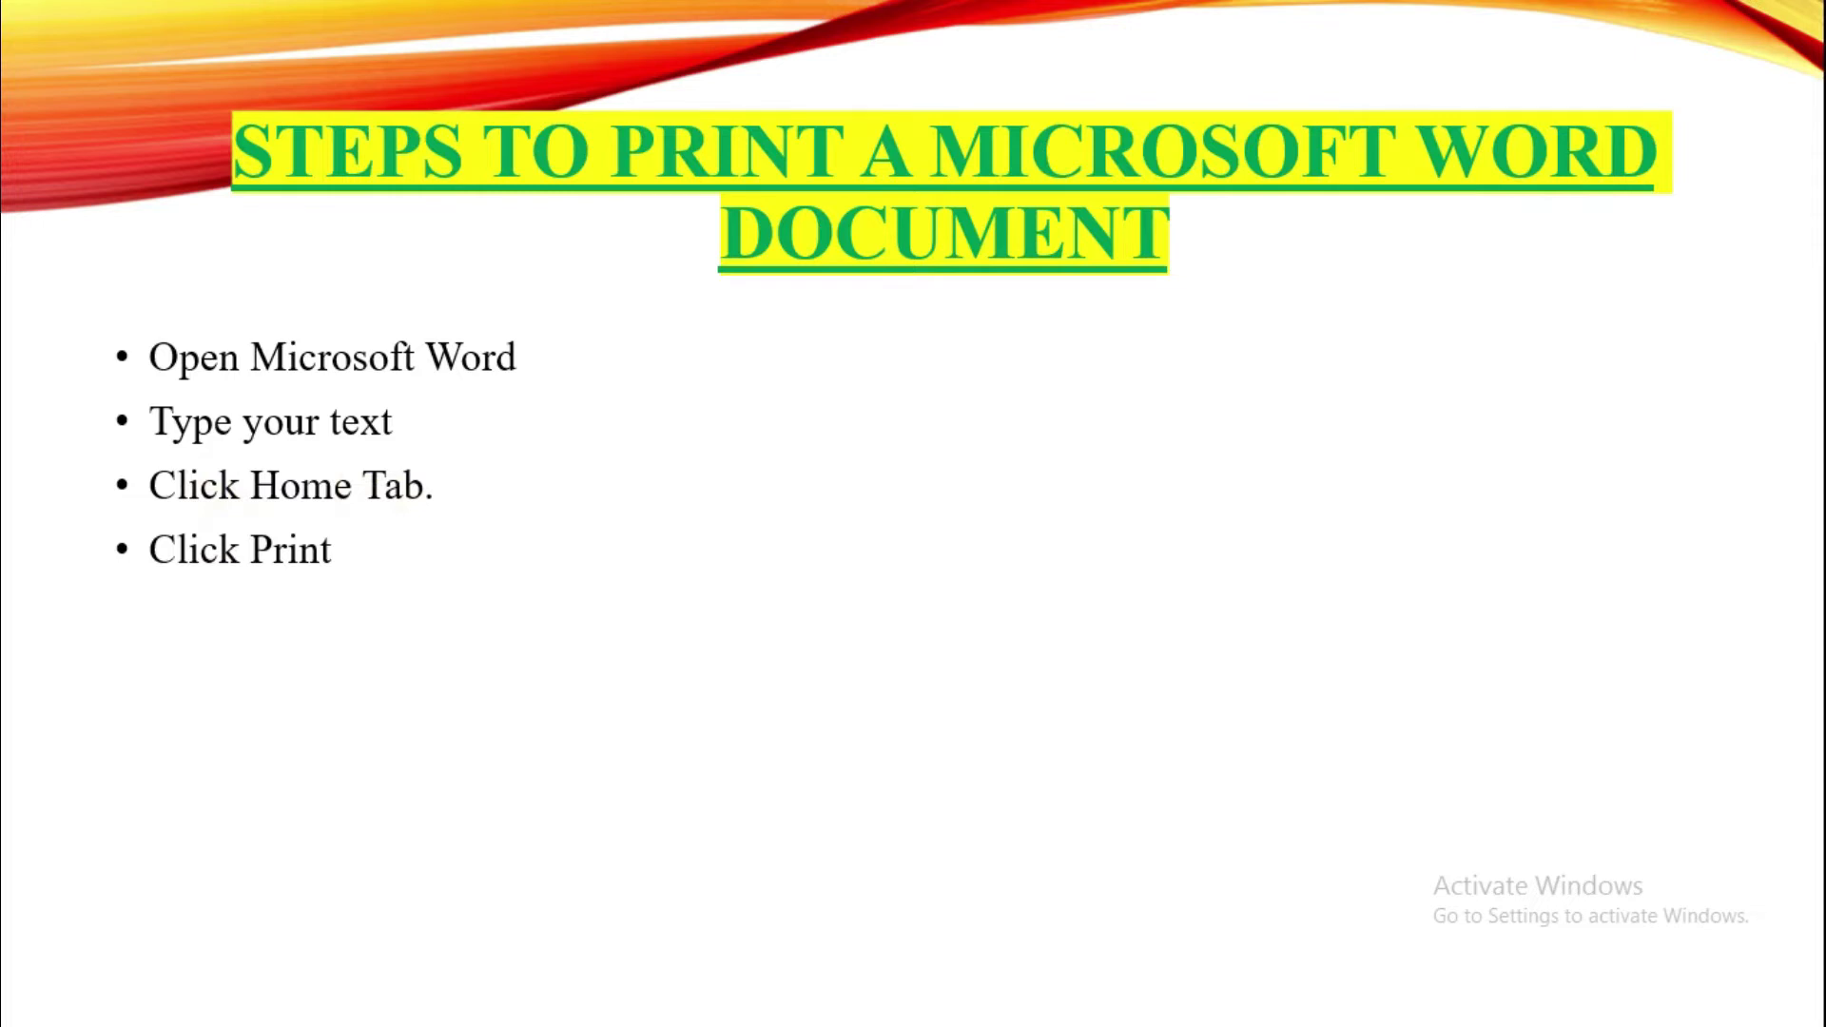
- Exit the slide show, returning to slide 3, 'Steps to Print a Microsoft Word Document'
{"action": "key", "text": "Escape"}
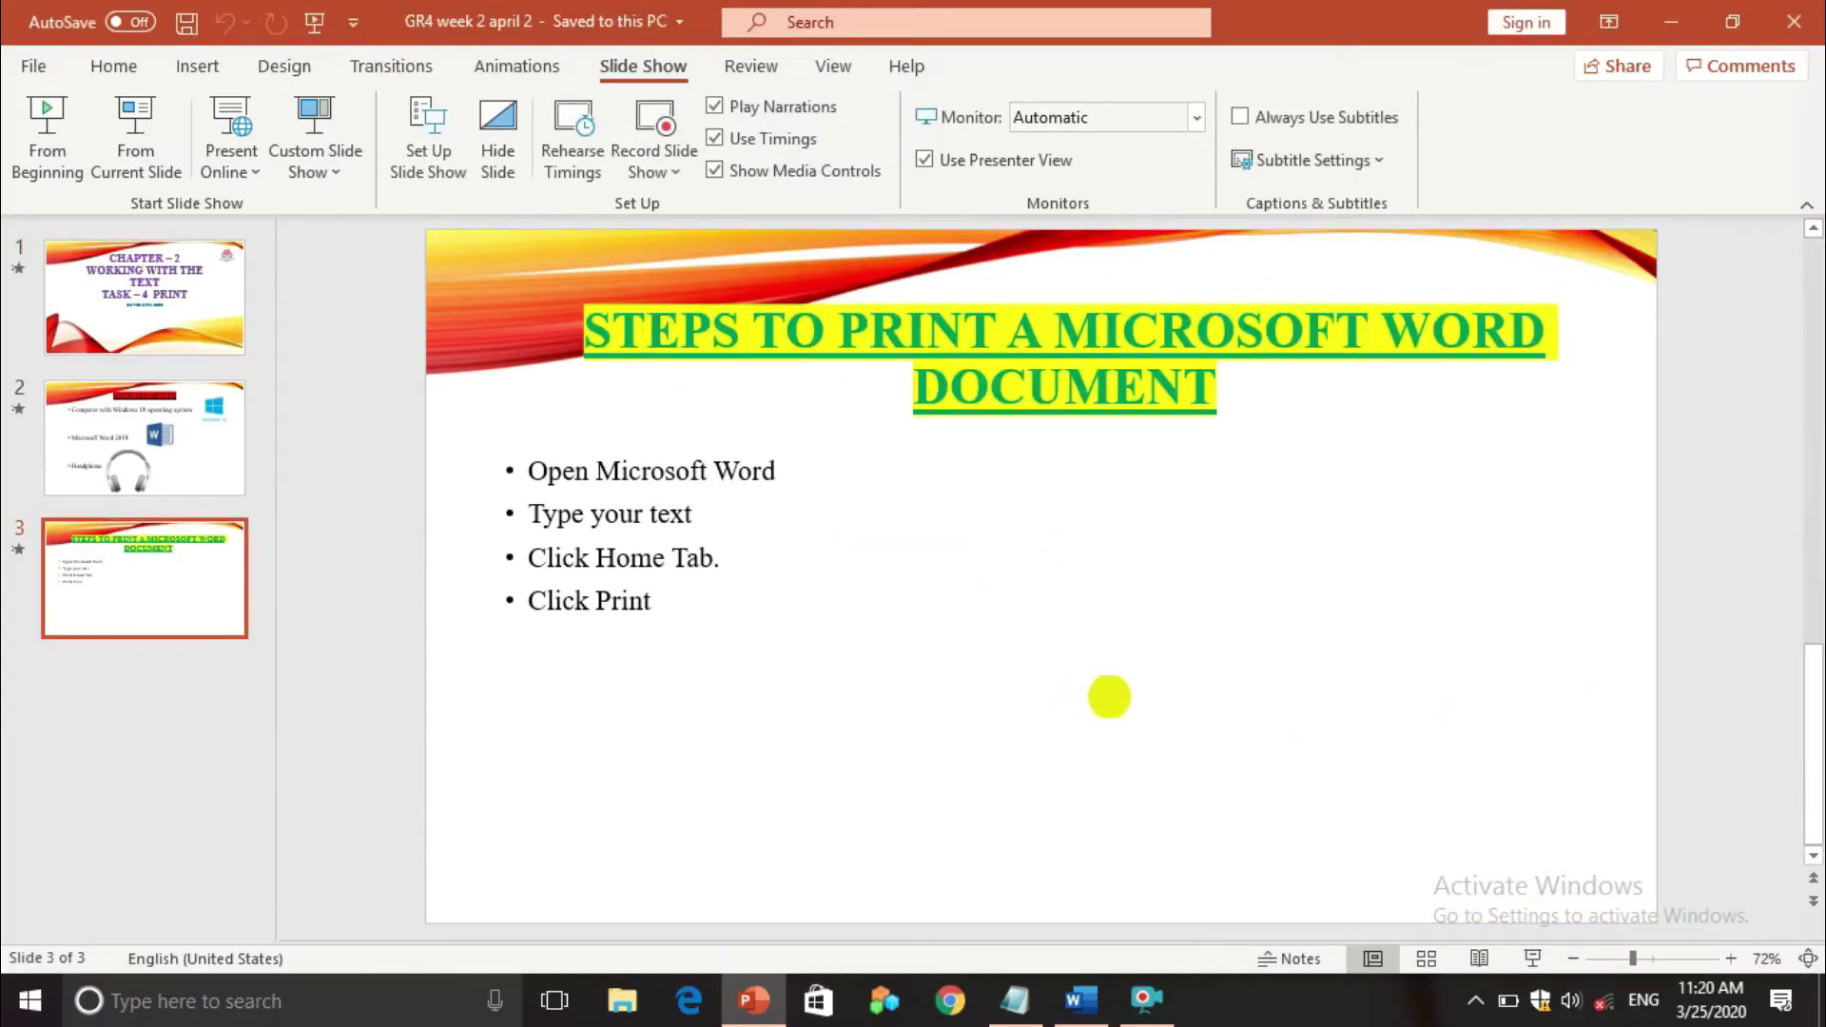
- Minimize PowerPoint and switch to the 'Gr4 Ch4 Summary' document in Word
{"action": "left_click", "coordinate": [1667, 21]}
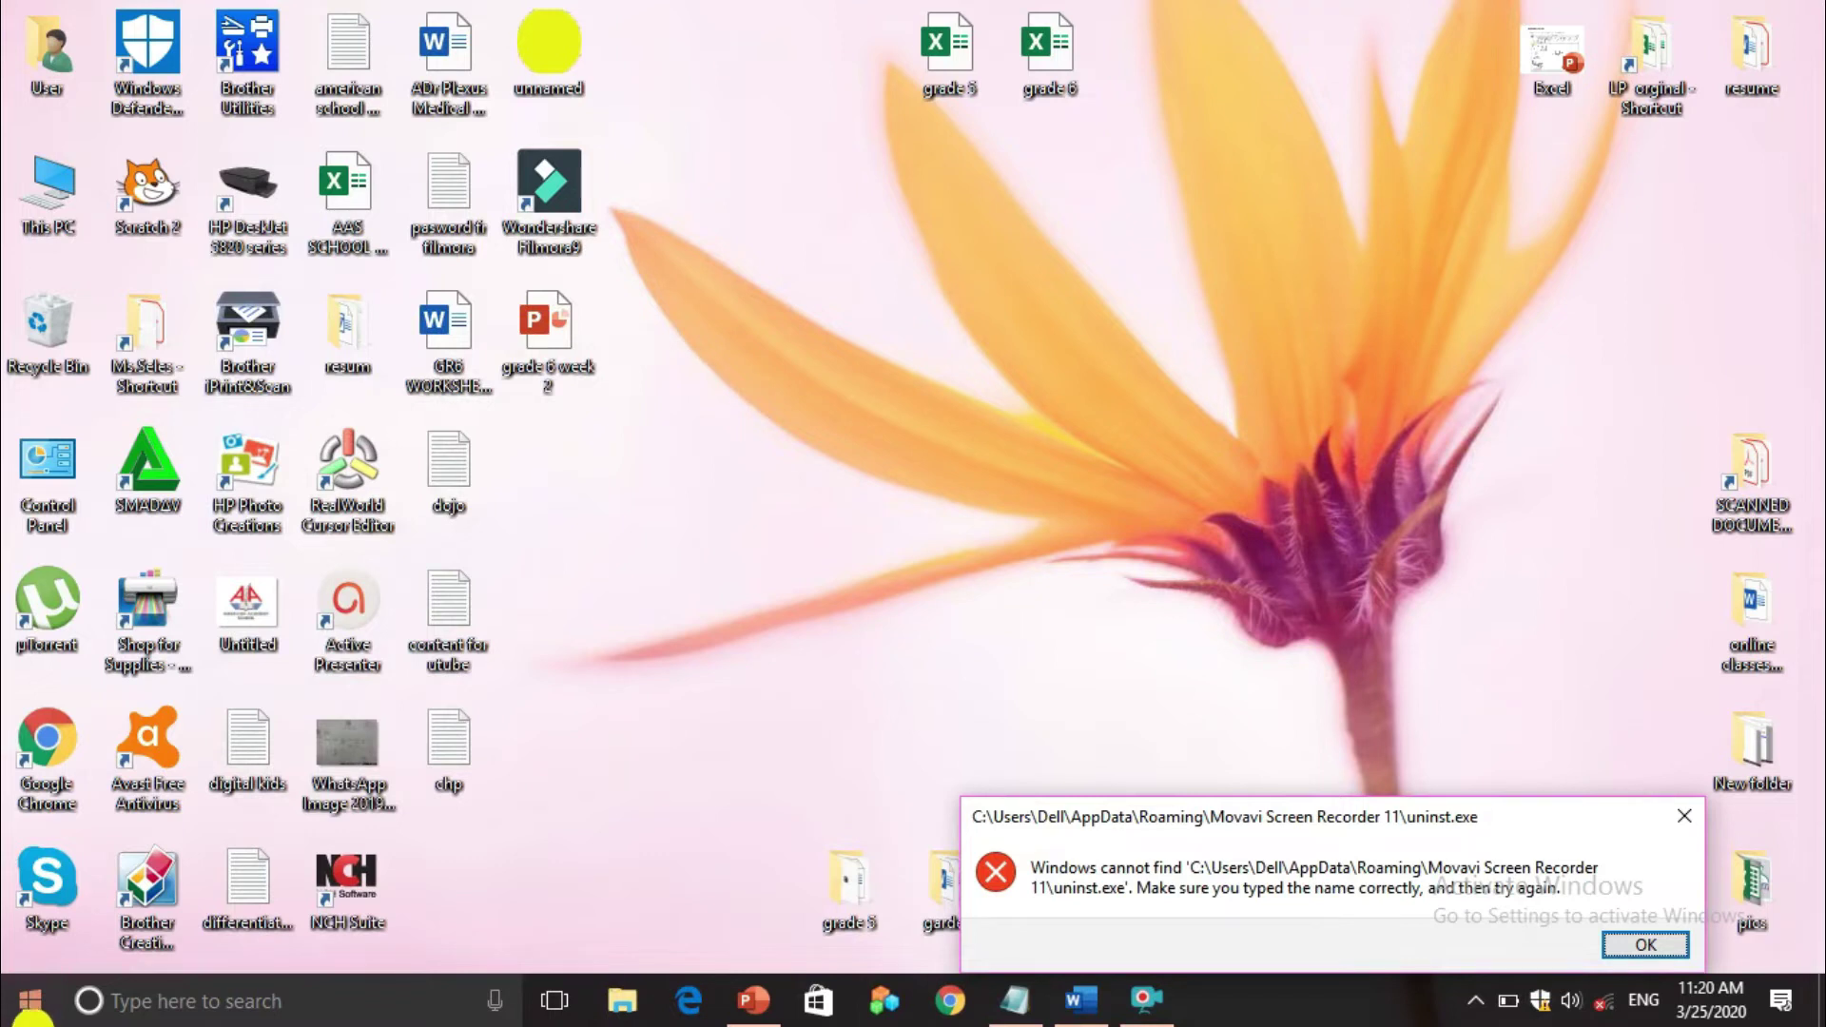
{"action": "left_click", "coordinate": [31, 1014]}
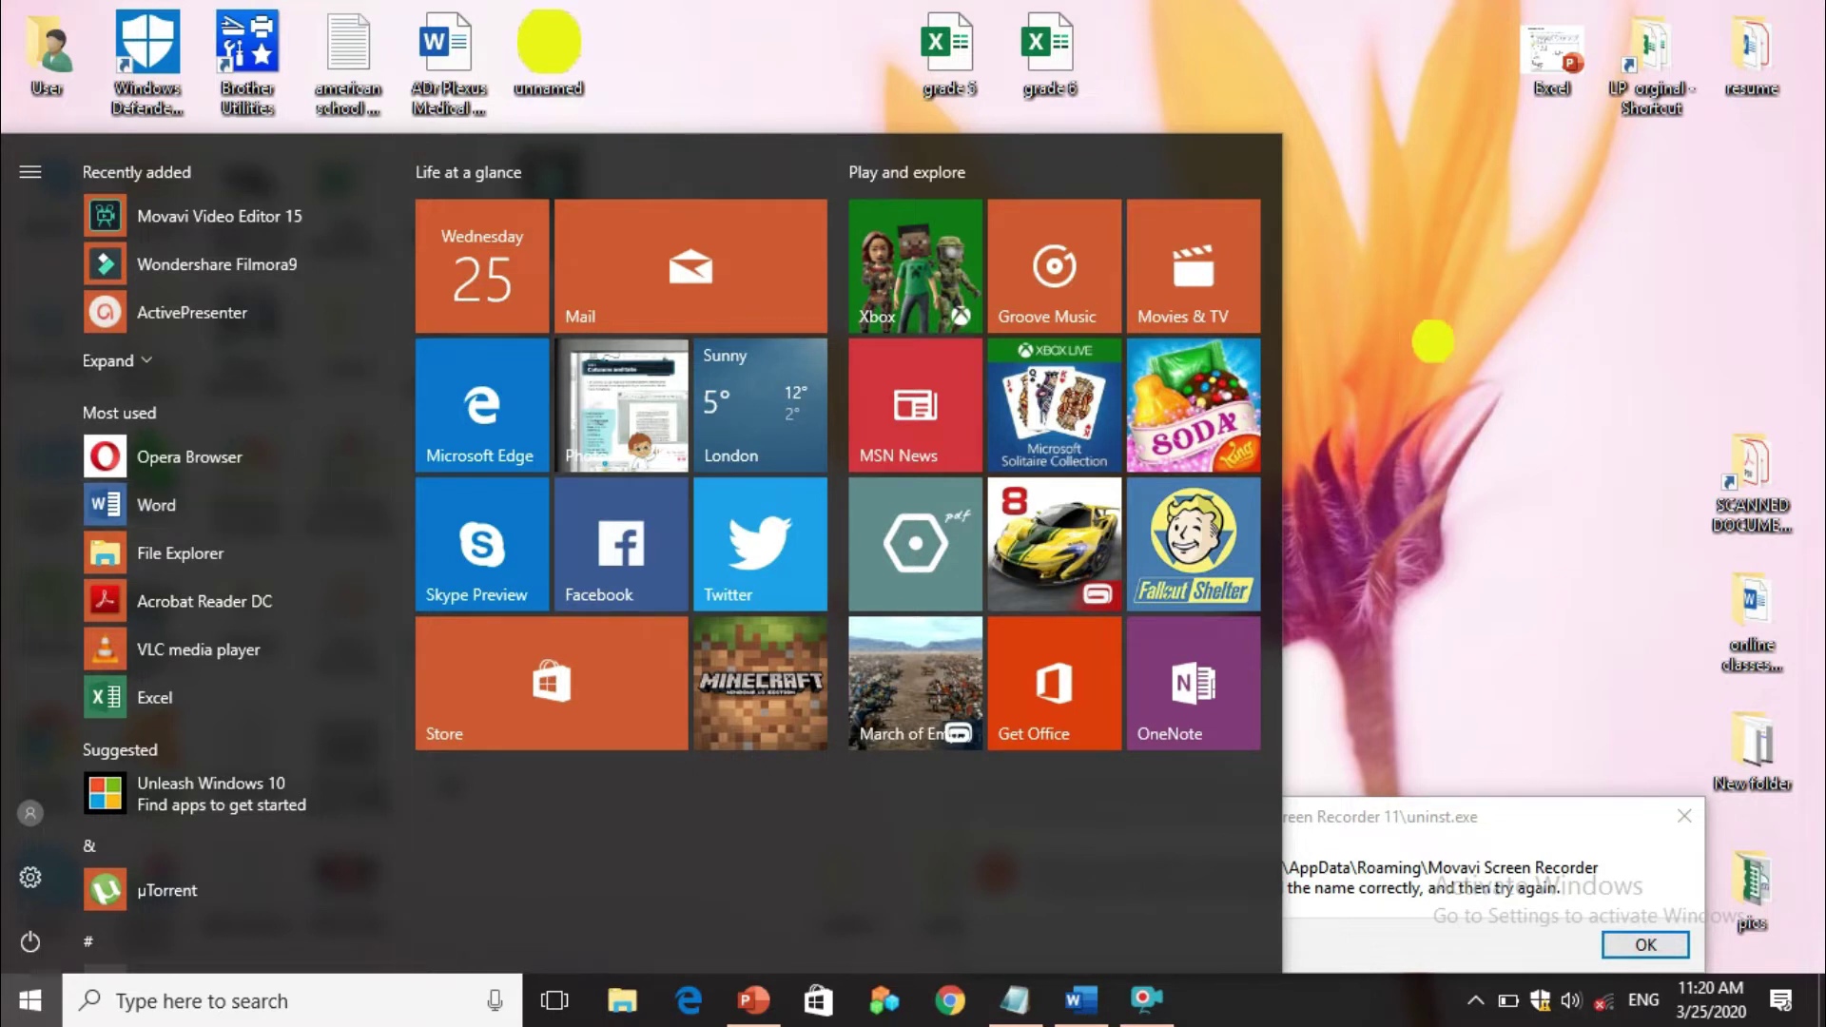
{"action": "left_click", "coordinate": [1430, 343]}
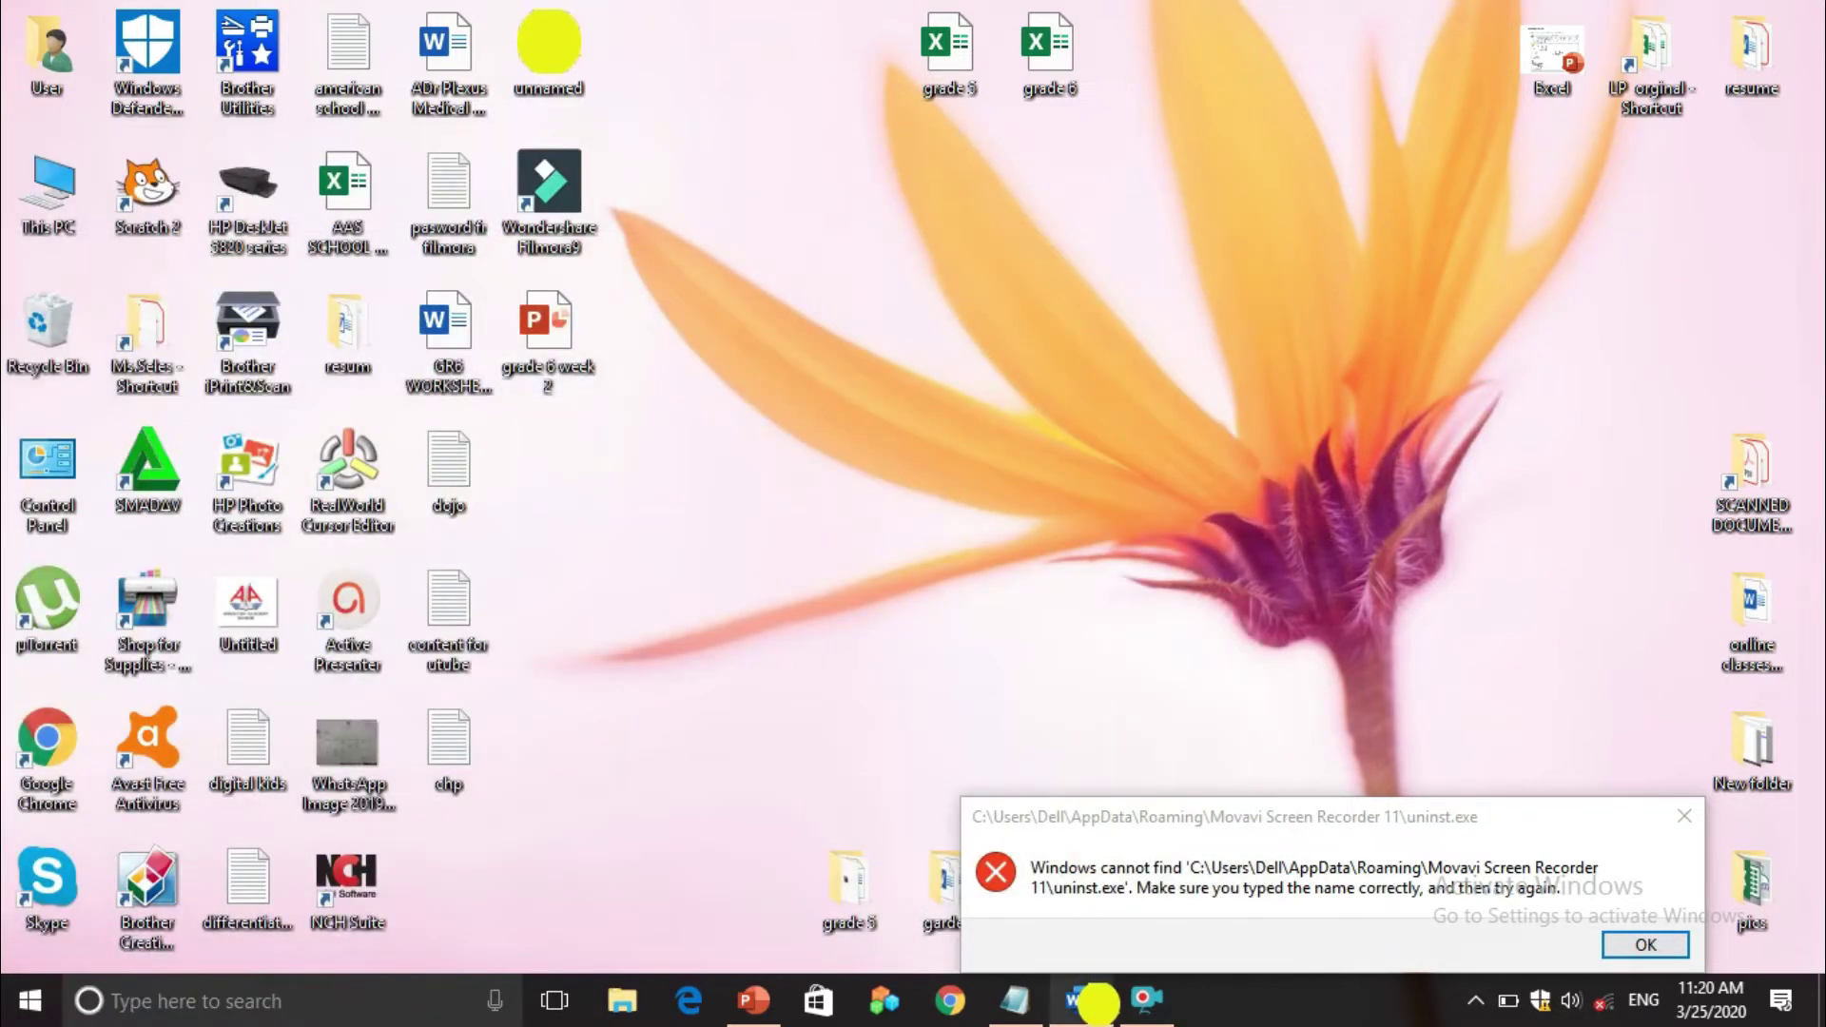
{"action": "left_click", "coordinate": [1100, 999]}
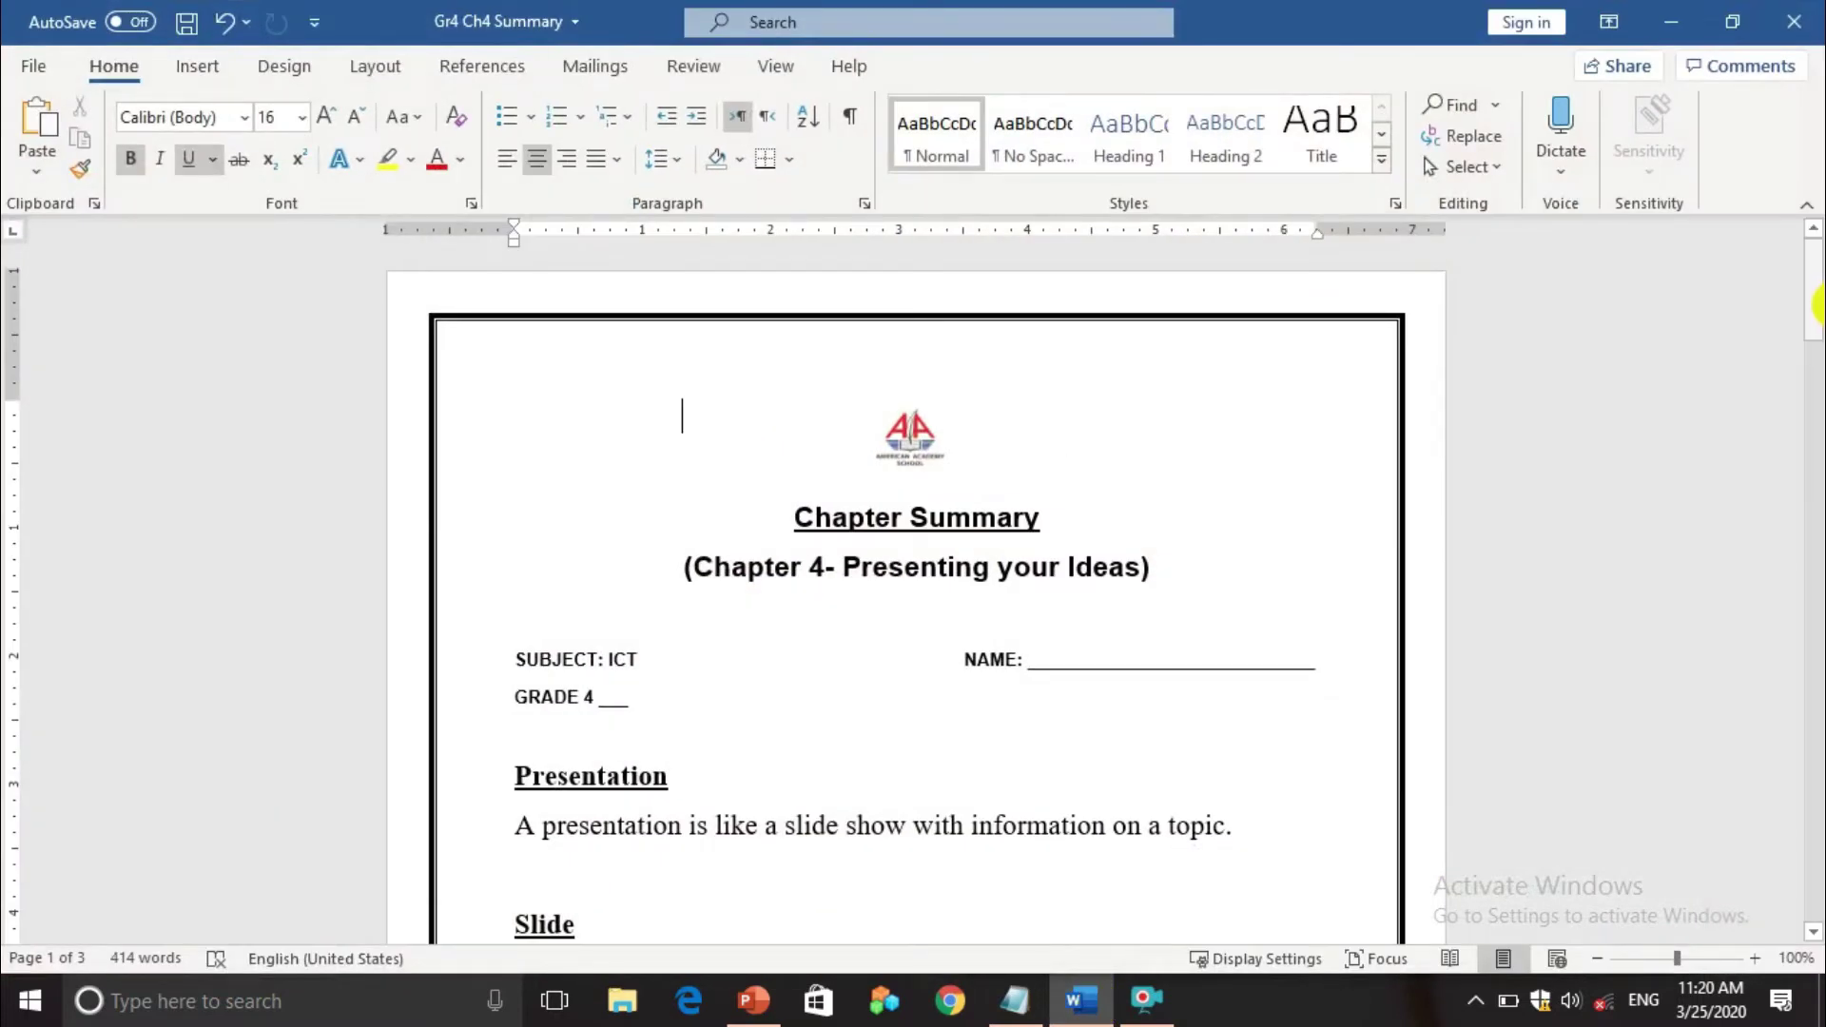
- Open the File backstage Home page for 'Gr4 Ch4 Summary' with templates and recent documents
{"action": "mouse_move", "coordinate": [1815, 306]}
{"action": "left_mouse_down"}
{"action": "mouse_move", "coordinate": [1815, 670]}
{"action": "mouse_move", "coordinate": [1815, 302]}
{"action": "left_mouse_up"}
{"action": "left_click", "coordinate": [42, 128]}
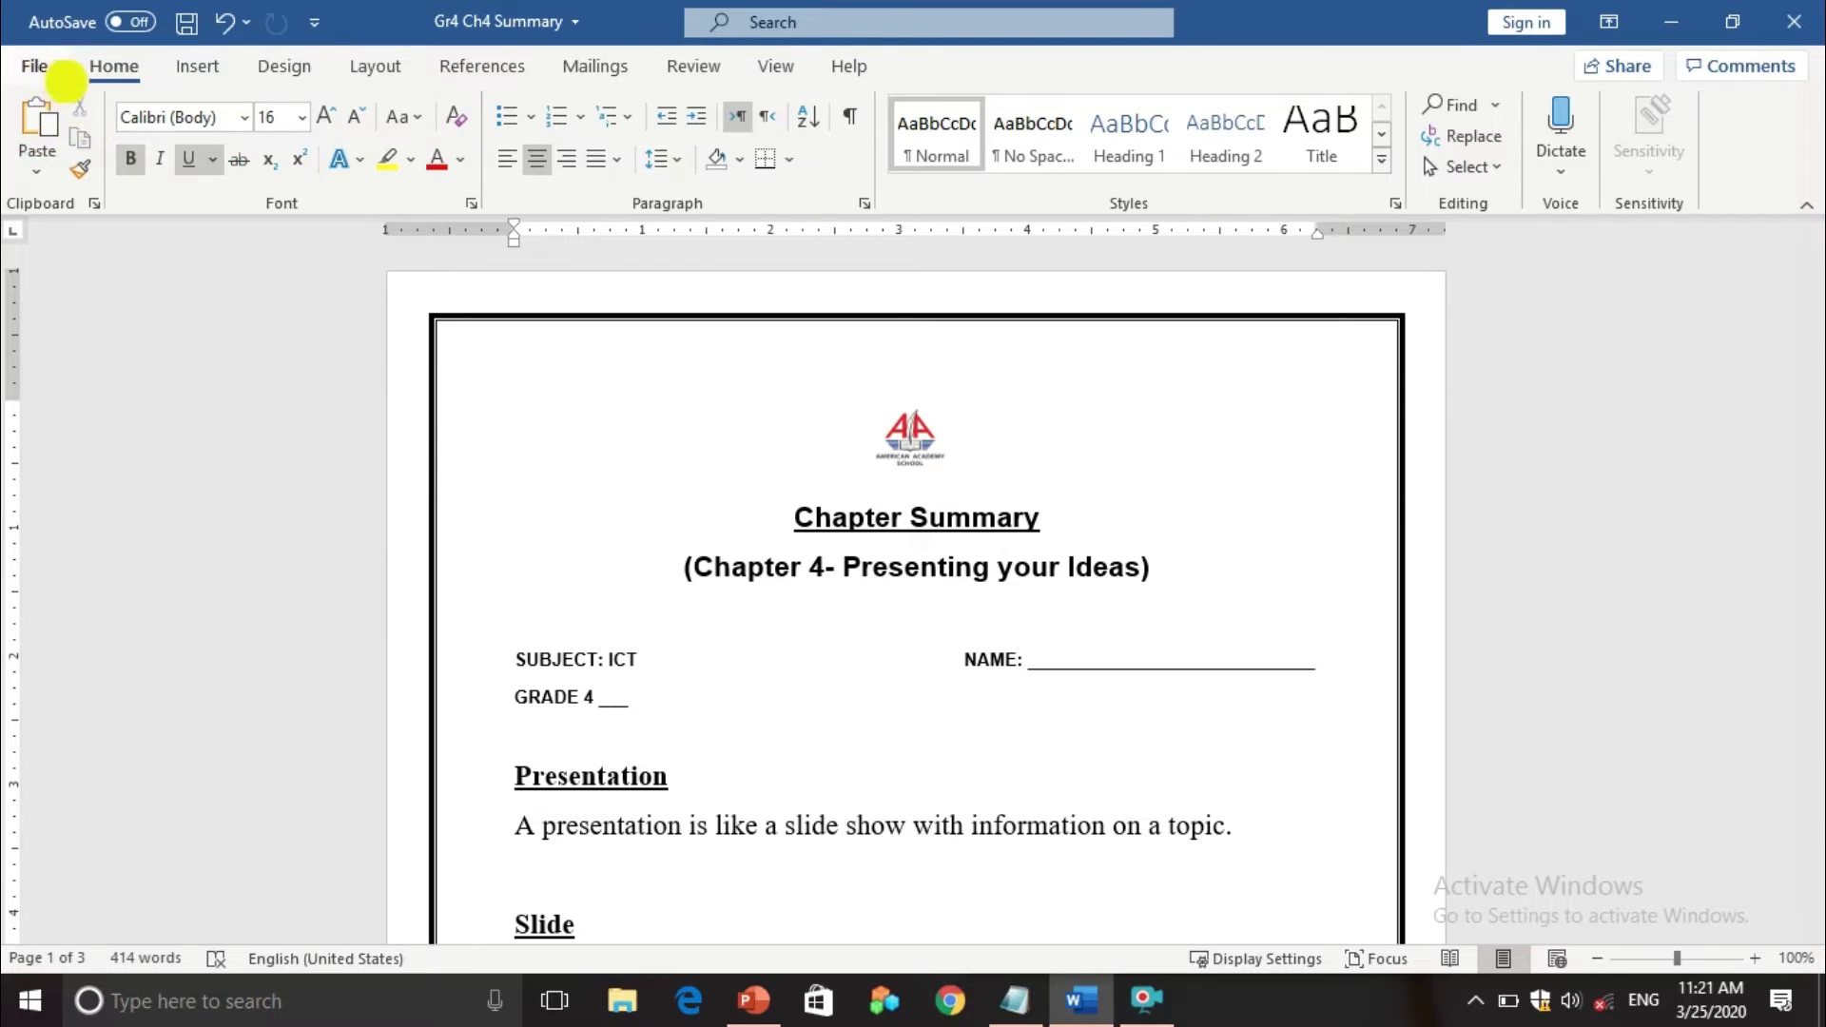
{"action": "left_click", "coordinate": [59, 74]}
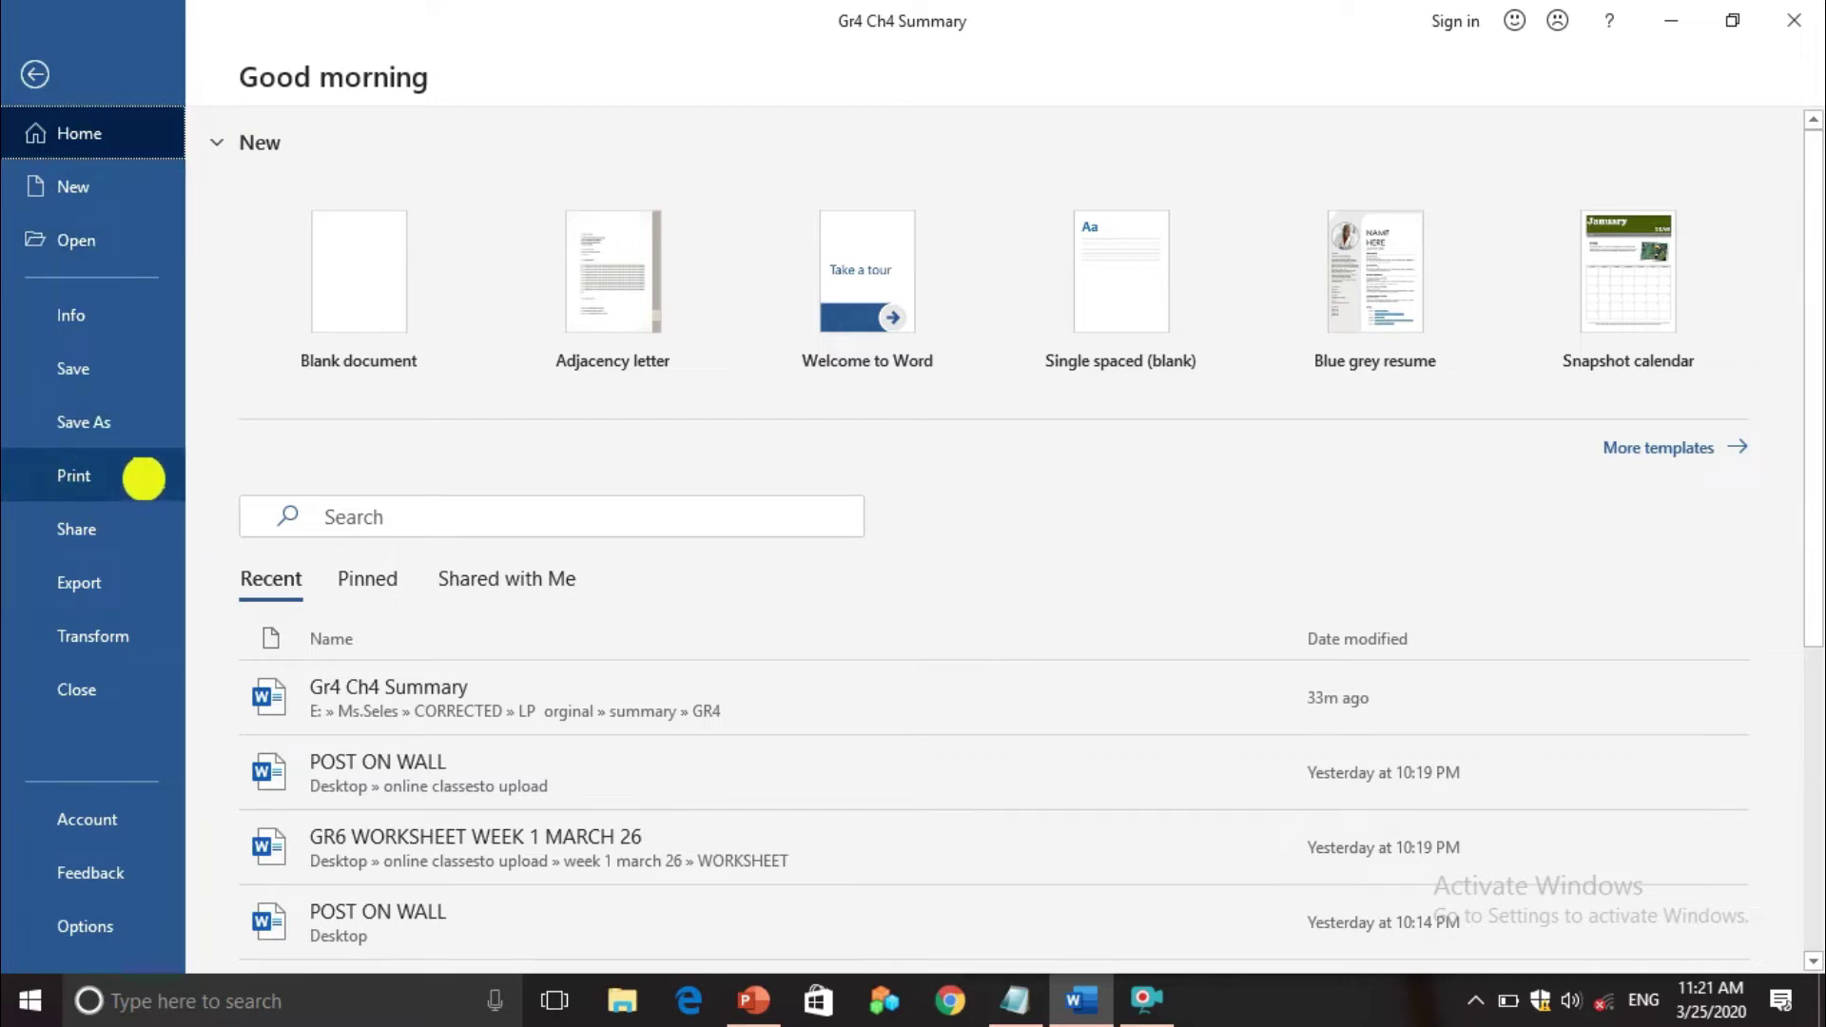
- Open the Print page, previewing page 1 of 3 with default settings
{"action": "left_click", "coordinate": [144, 478]}
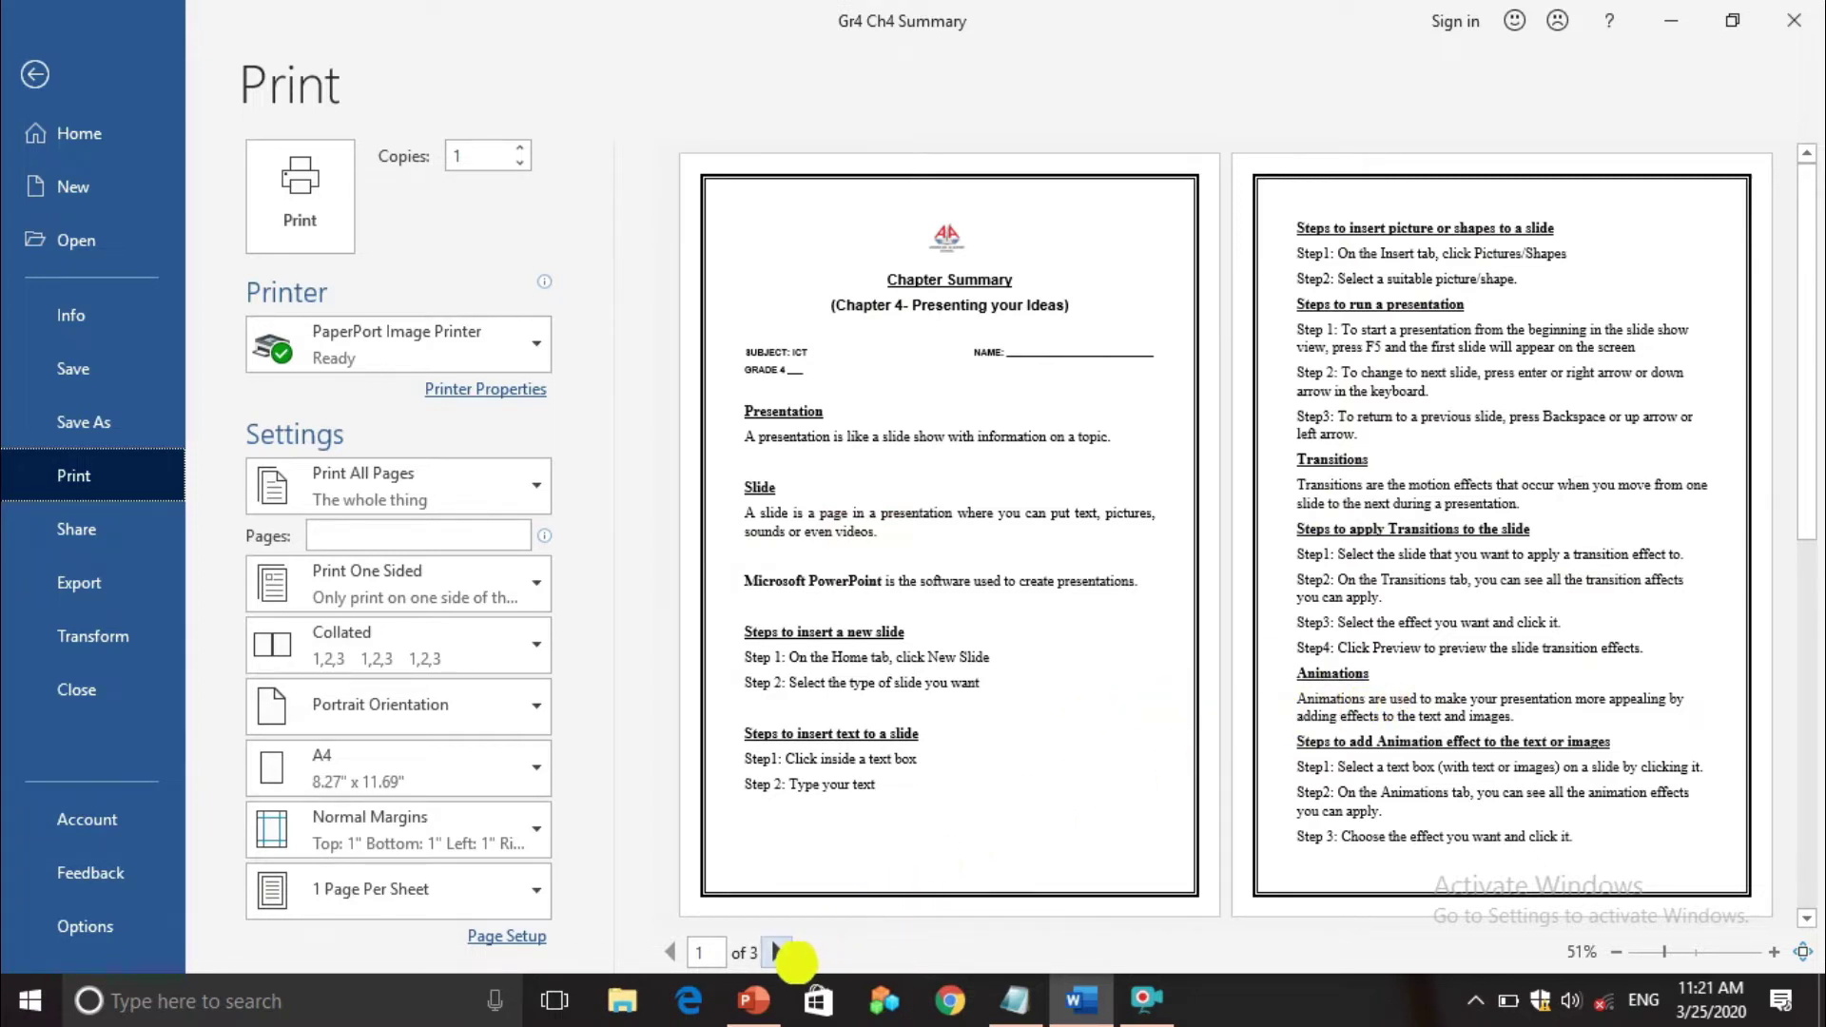
- Zoom the print preview to 80% and page through all three pages, ending on page 1
{"action": "left_click", "coordinate": [777, 951]}
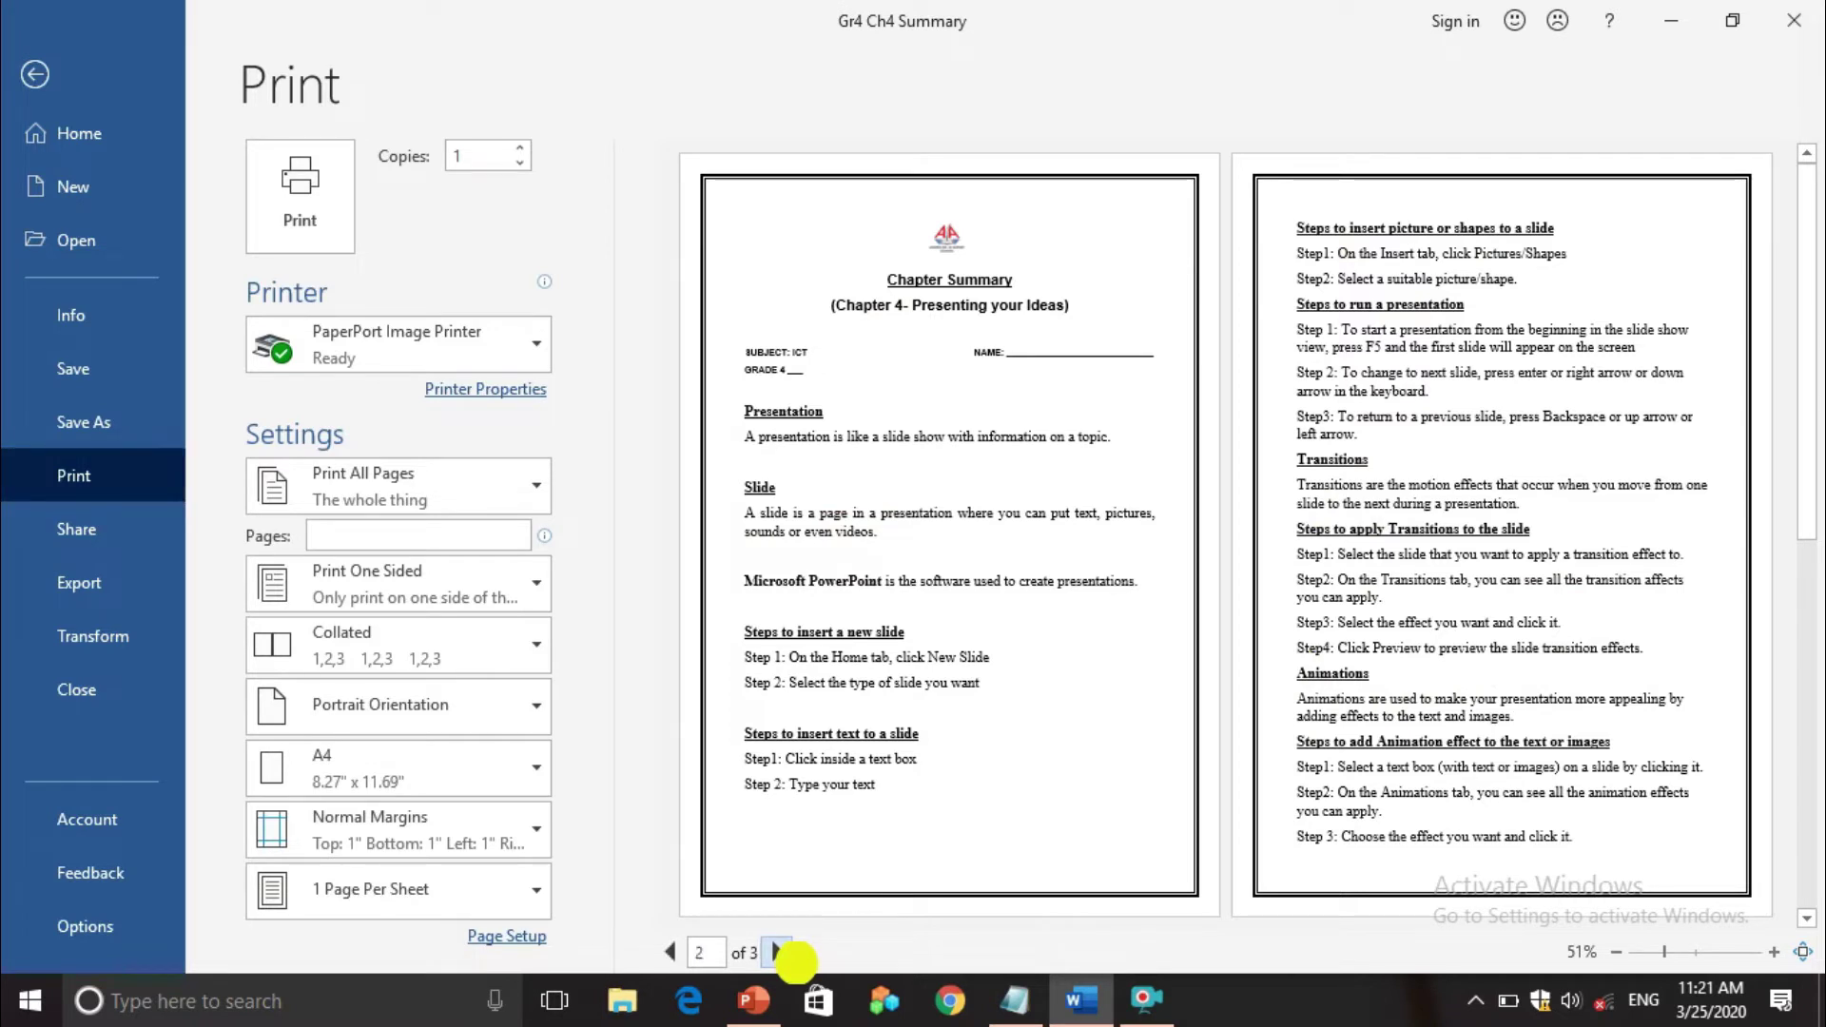
{"action": "left_click", "coordinate": [670, 951]}
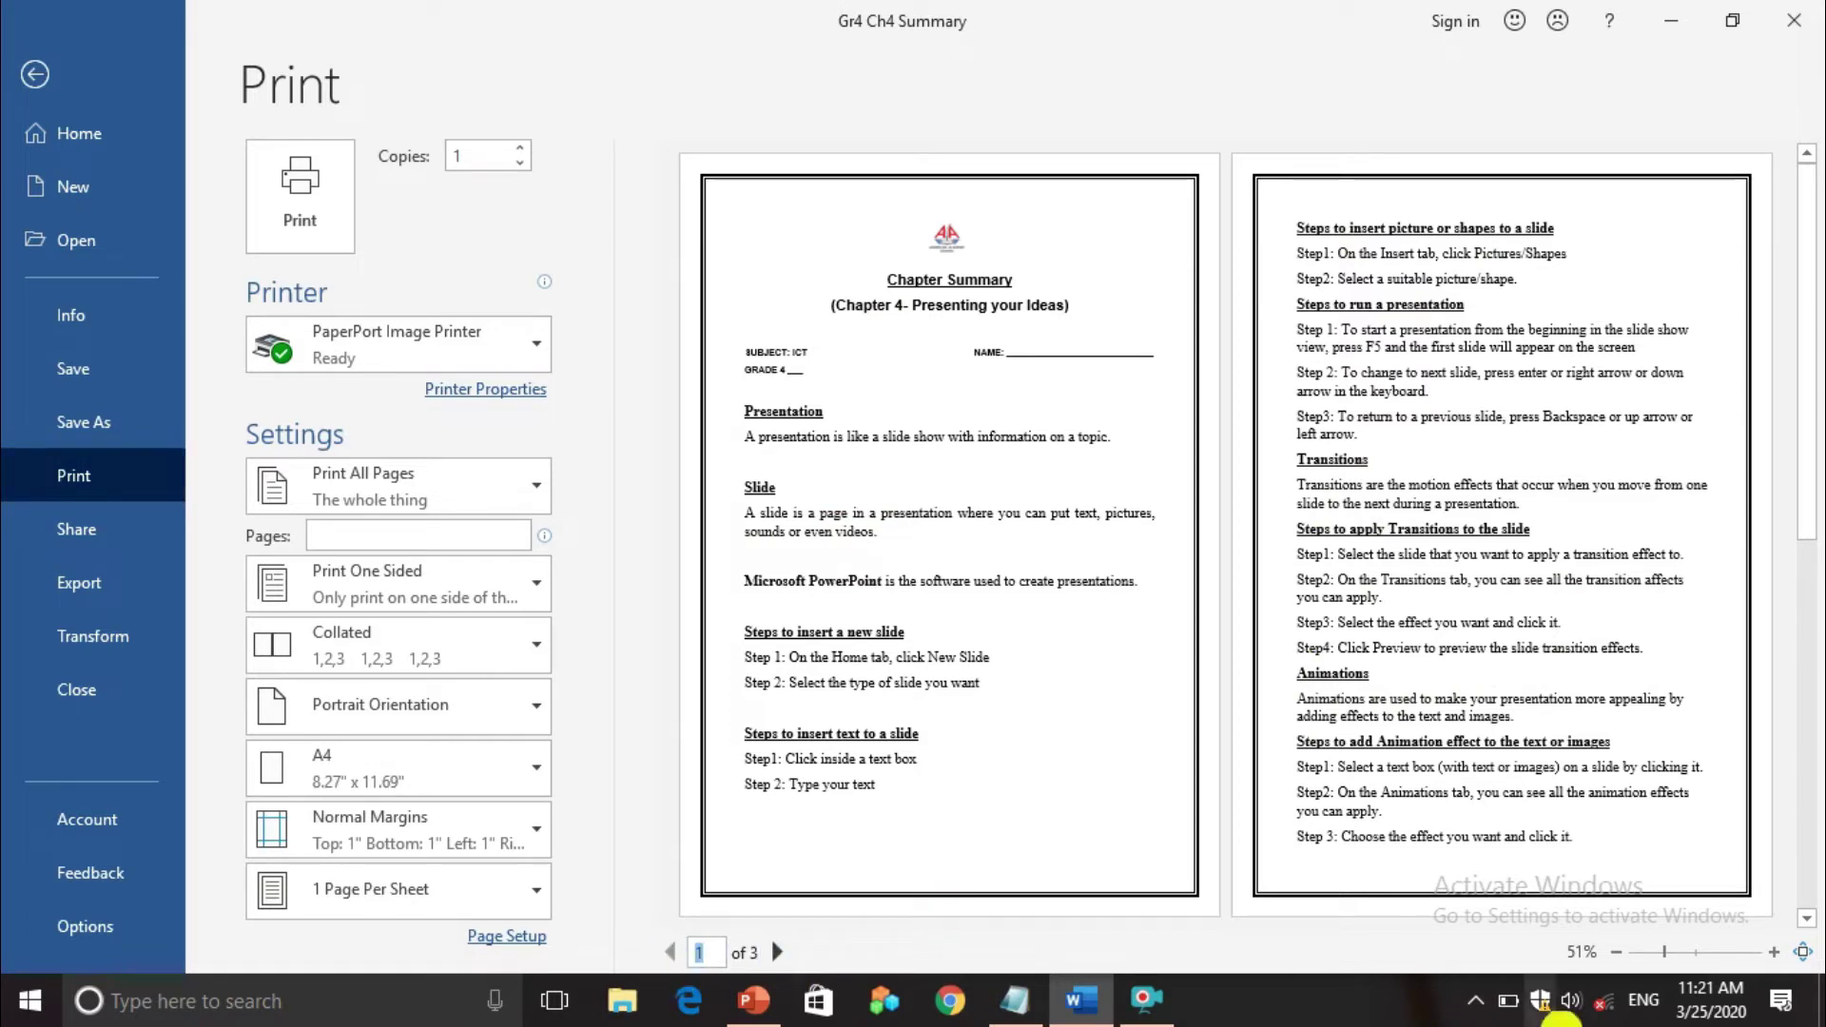
{"action": "left_click_drag", "start_coordinate": [1660, 966], "coordinate": [1702, 962]}
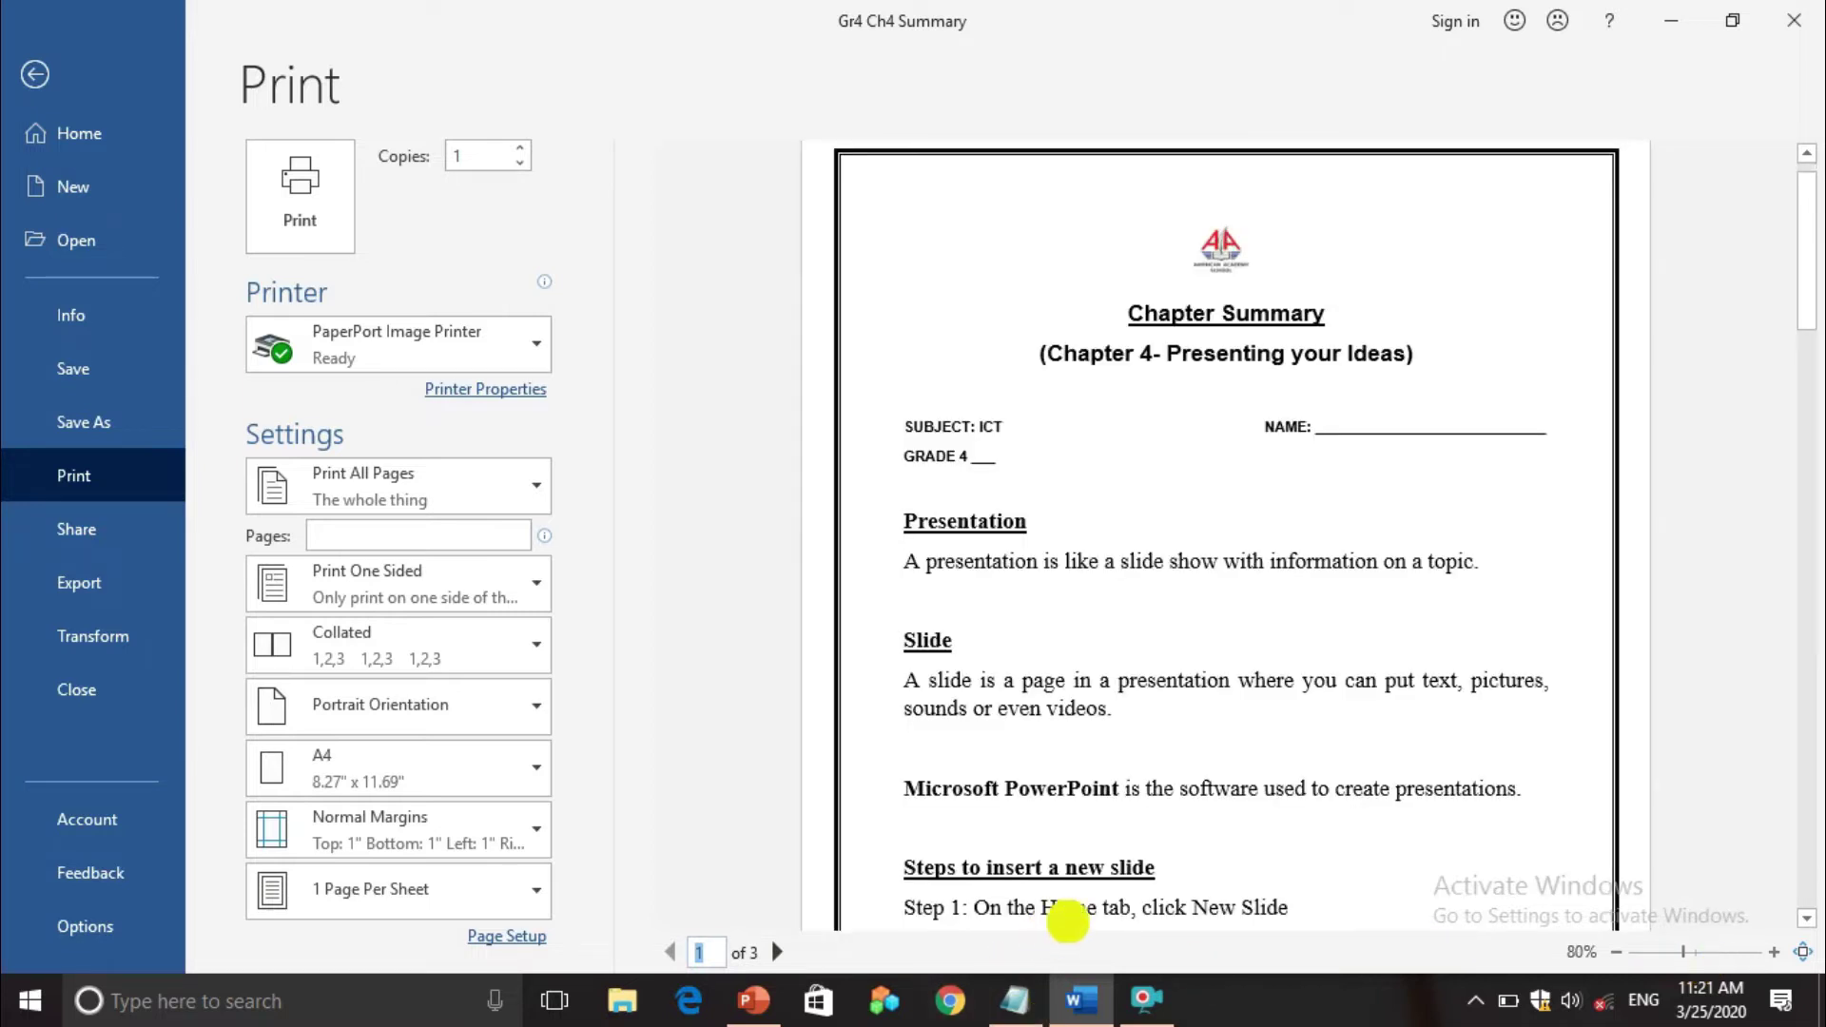
{"action": "left_click", "coordinate": [709, 950]}
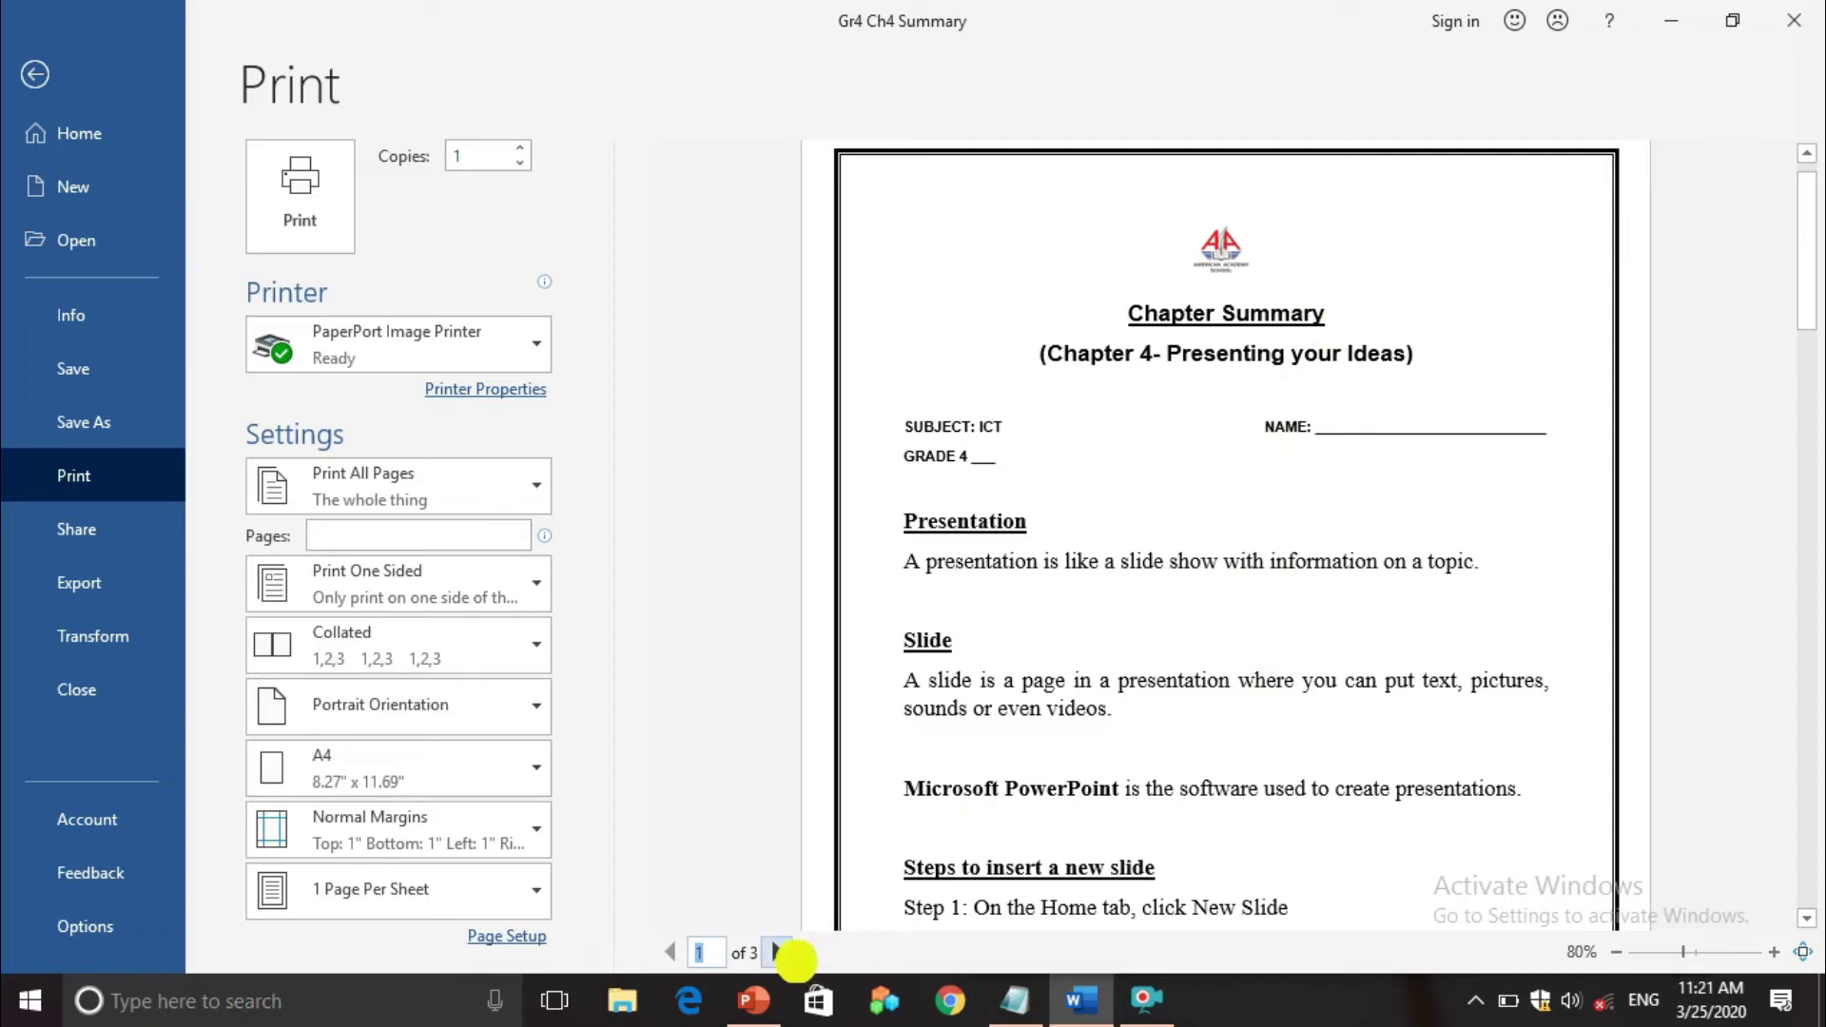
{"action": "left_click", "coordinate": [777, 951]}
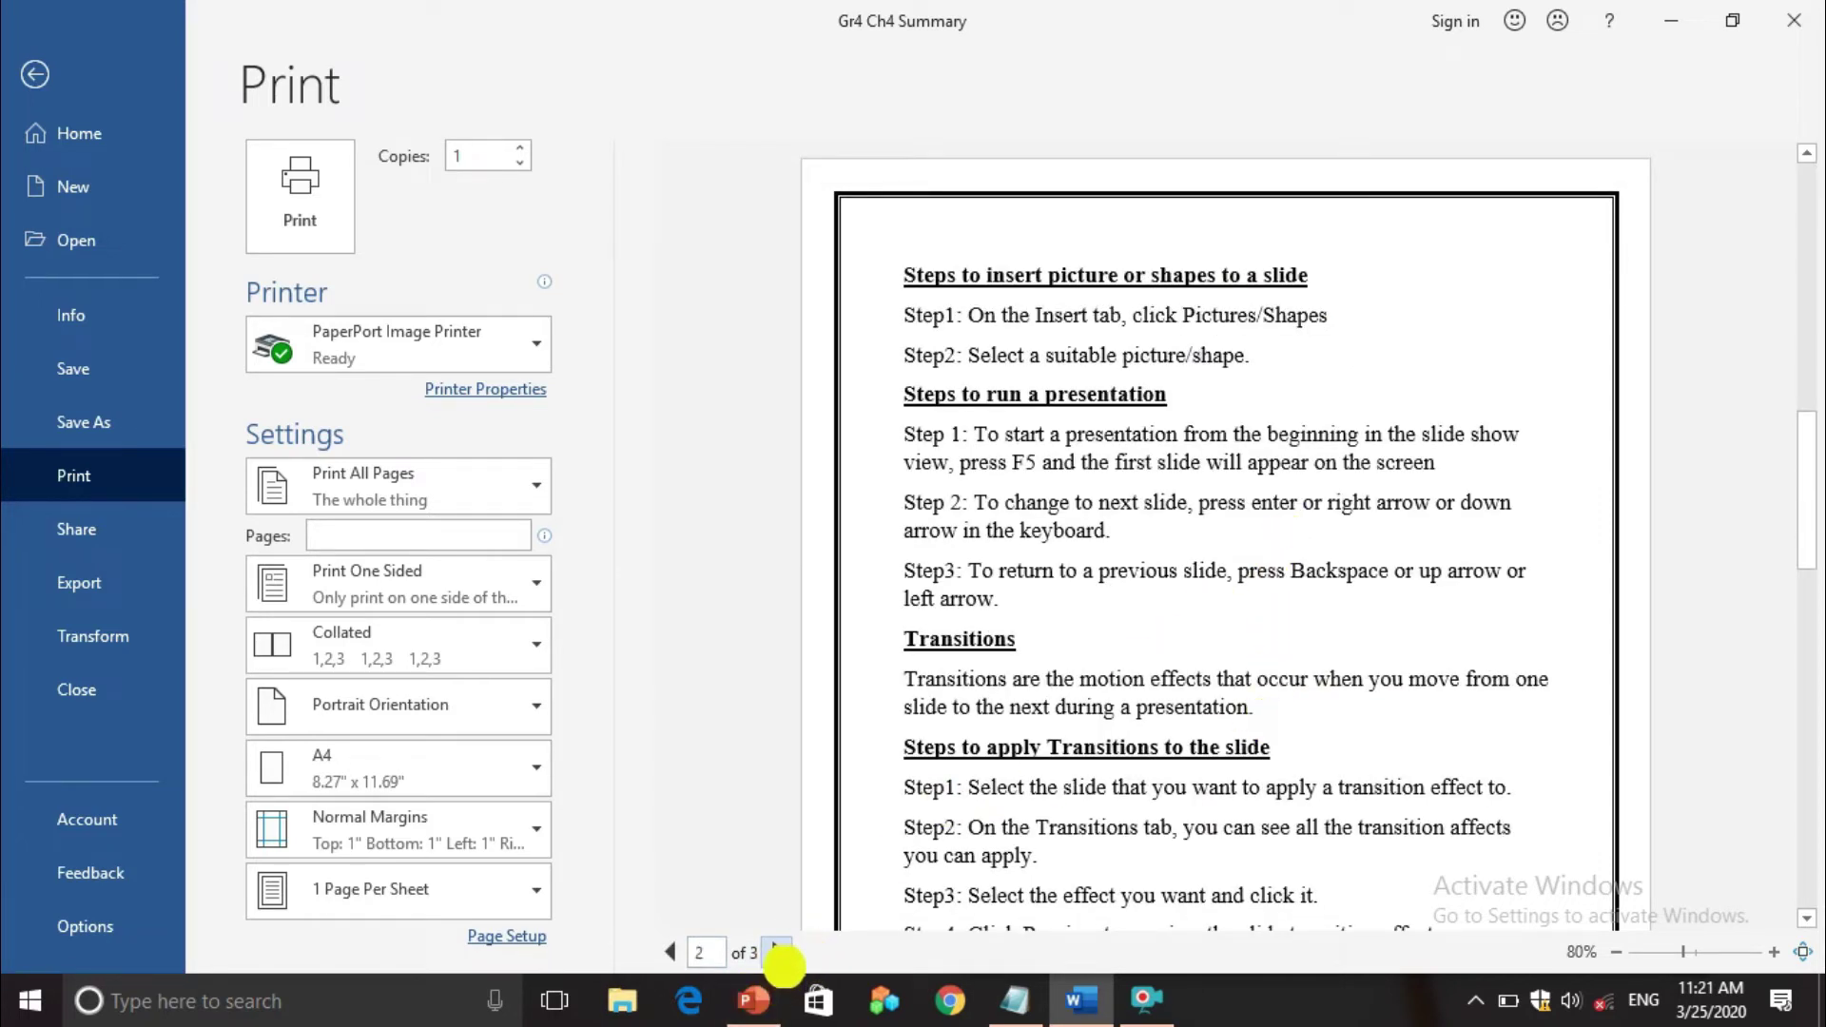
{"action": "left_click", "coordinate": [777, 951]}
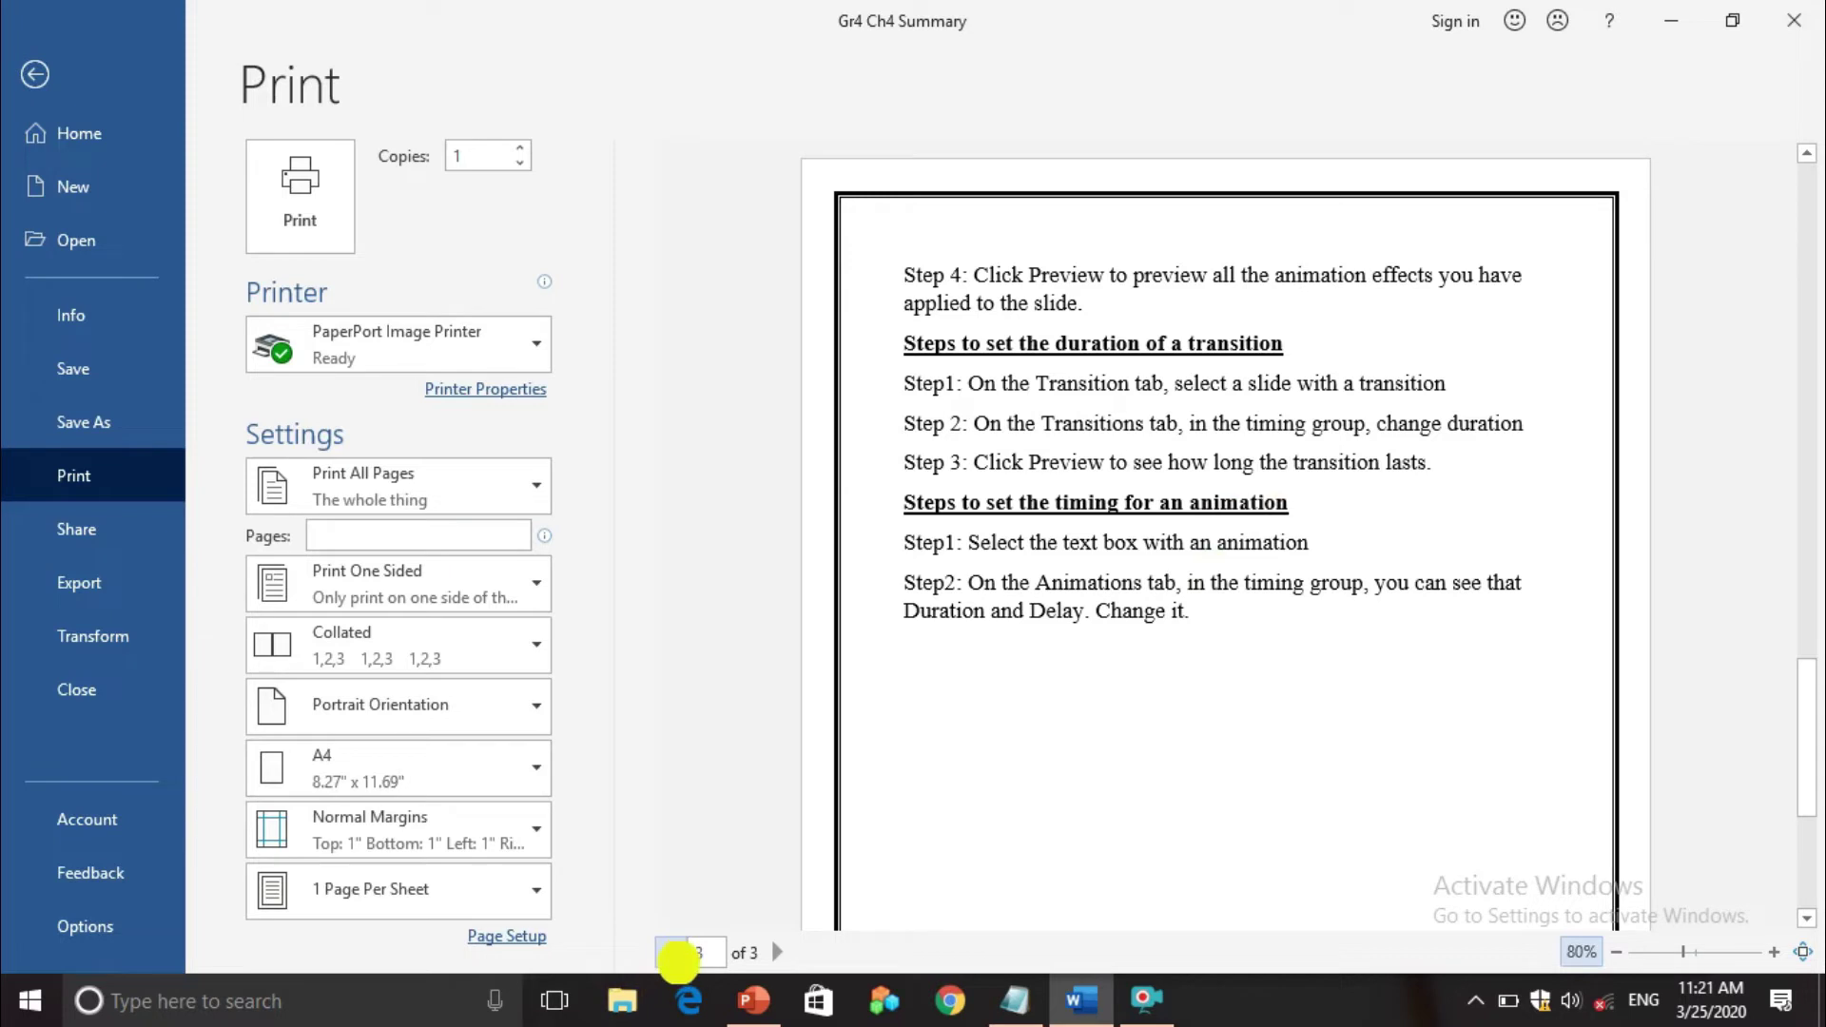
{"action": "left_click", "coordinate": [672, 952]}
{"action": "left_click", "coordinate": [671, 952]}
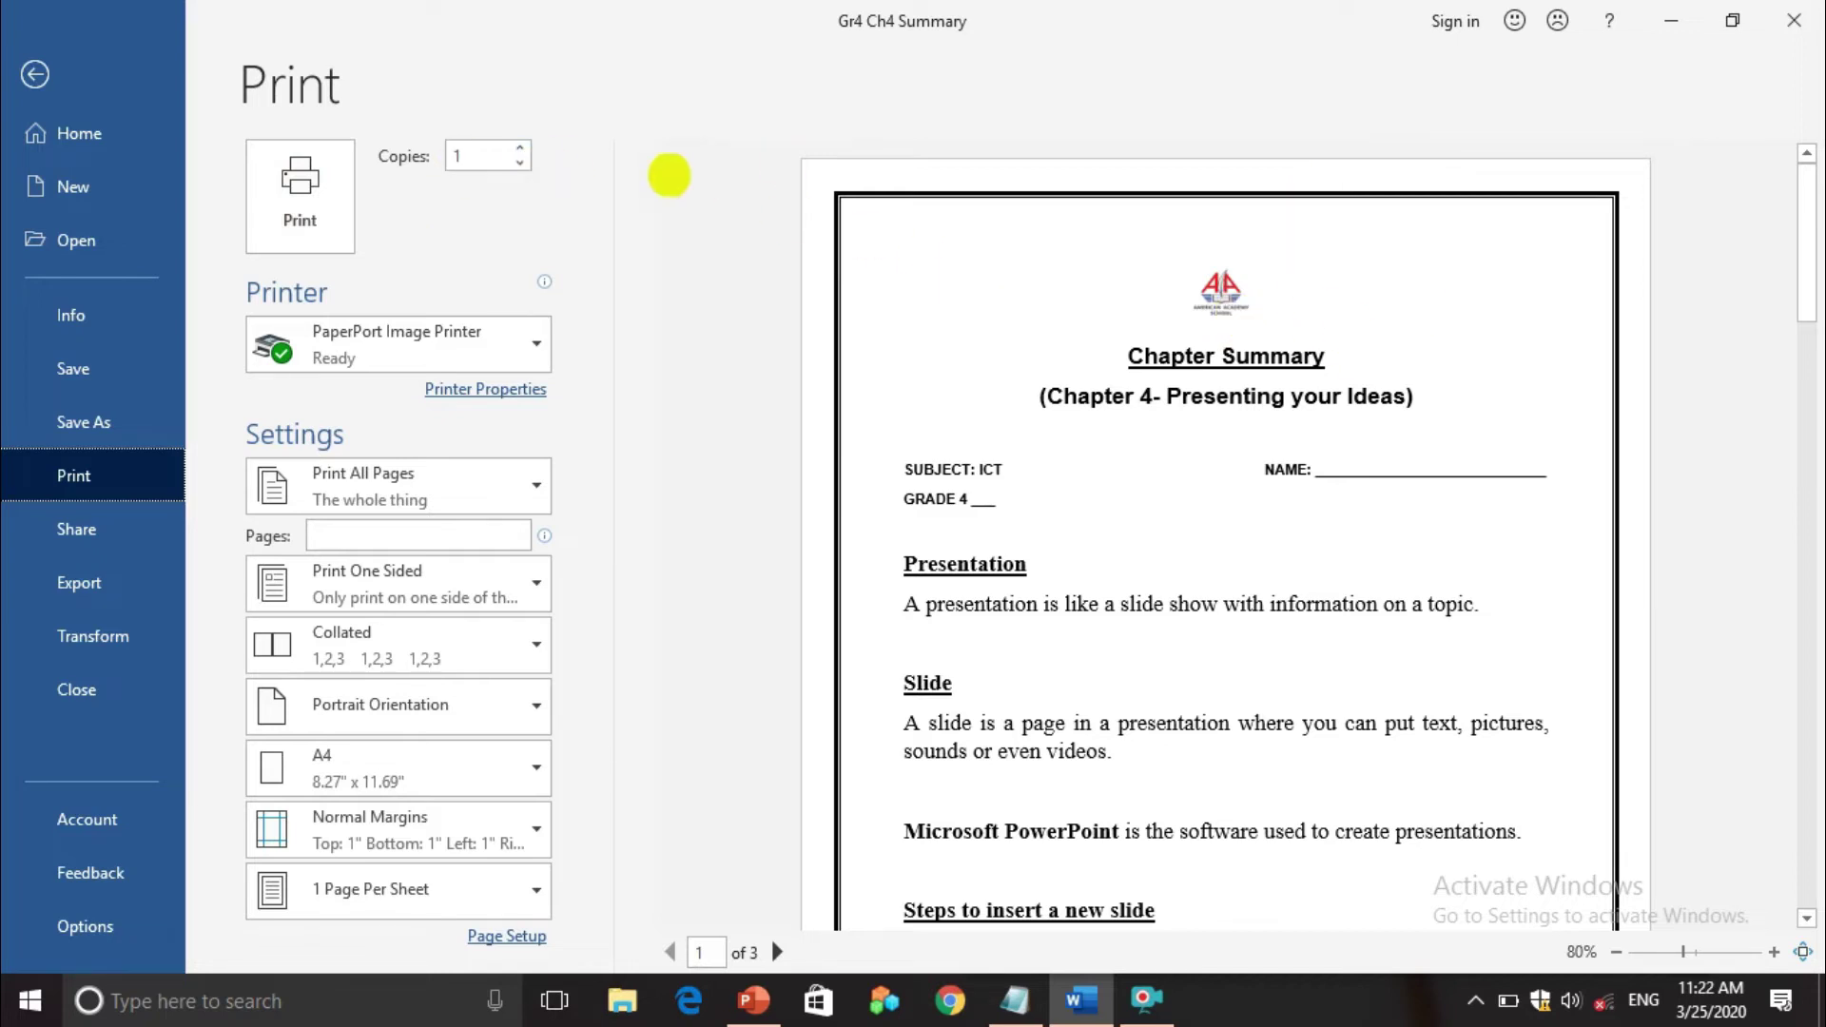
- Change the Copies count to 6
{"action": "left_click", "coordinate": [488, 152]}
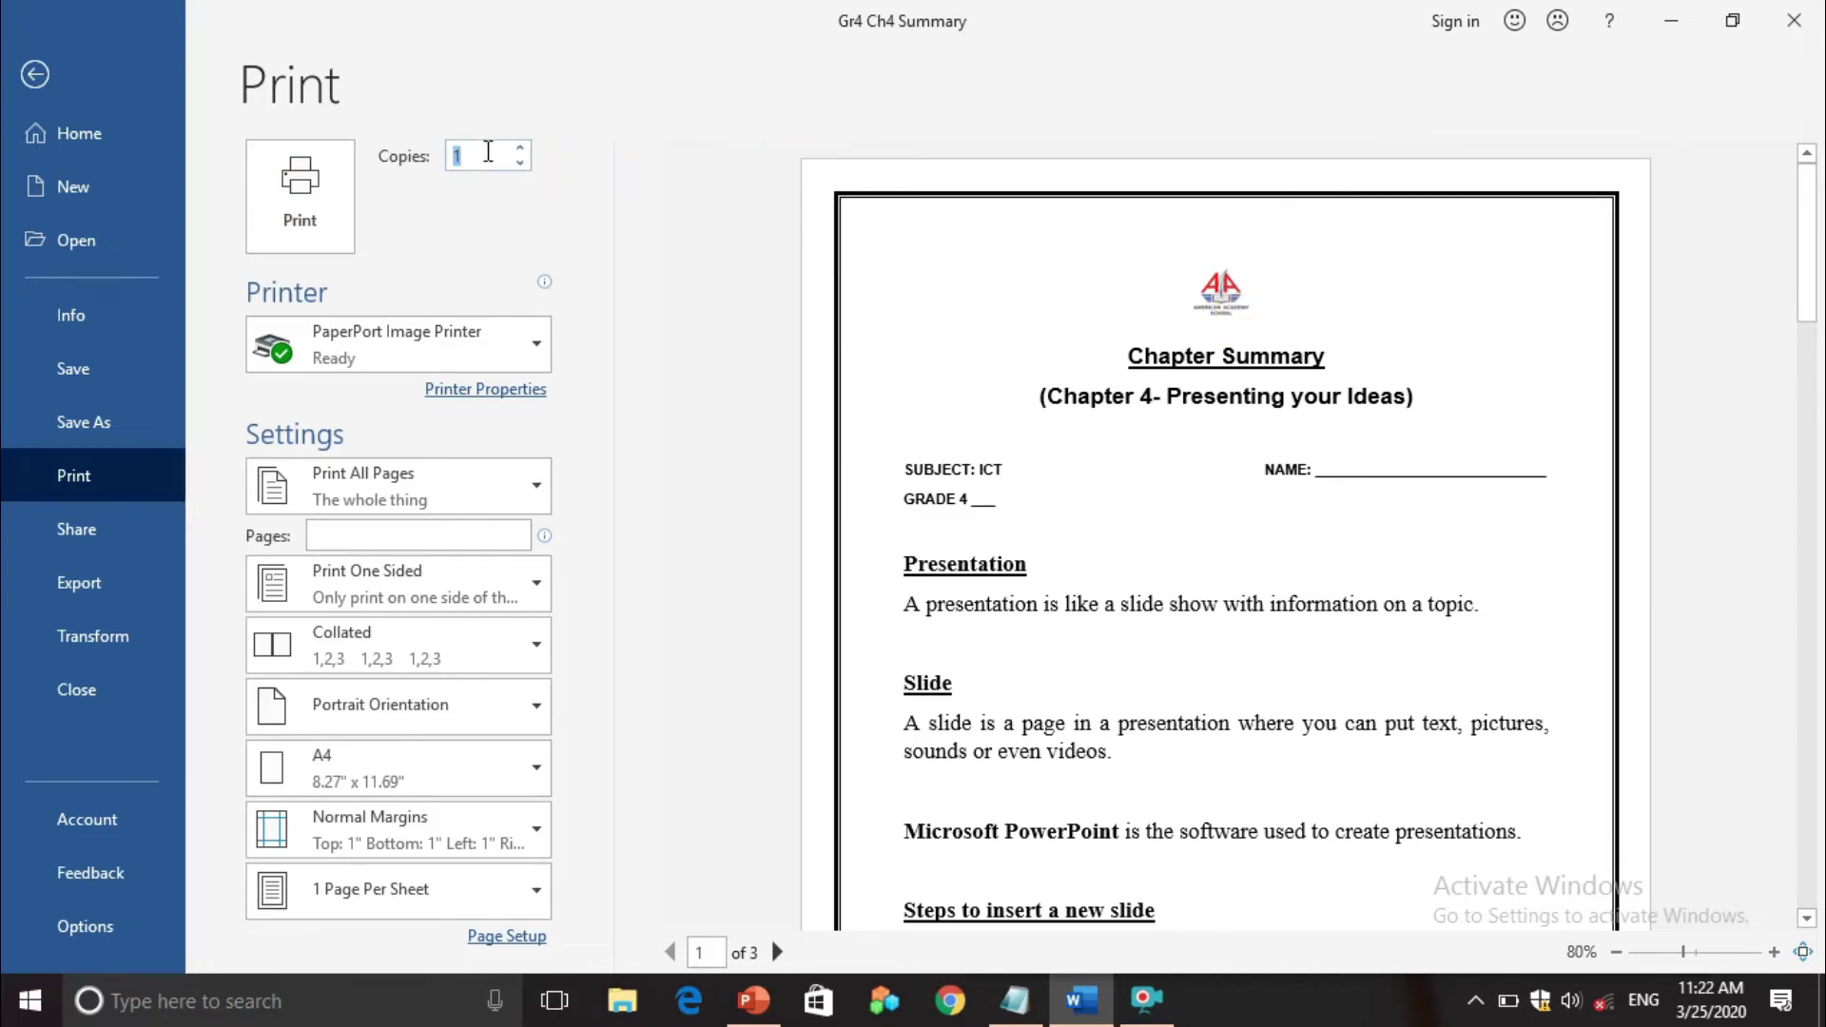
{"action": "key", "text": "BackSpace"}
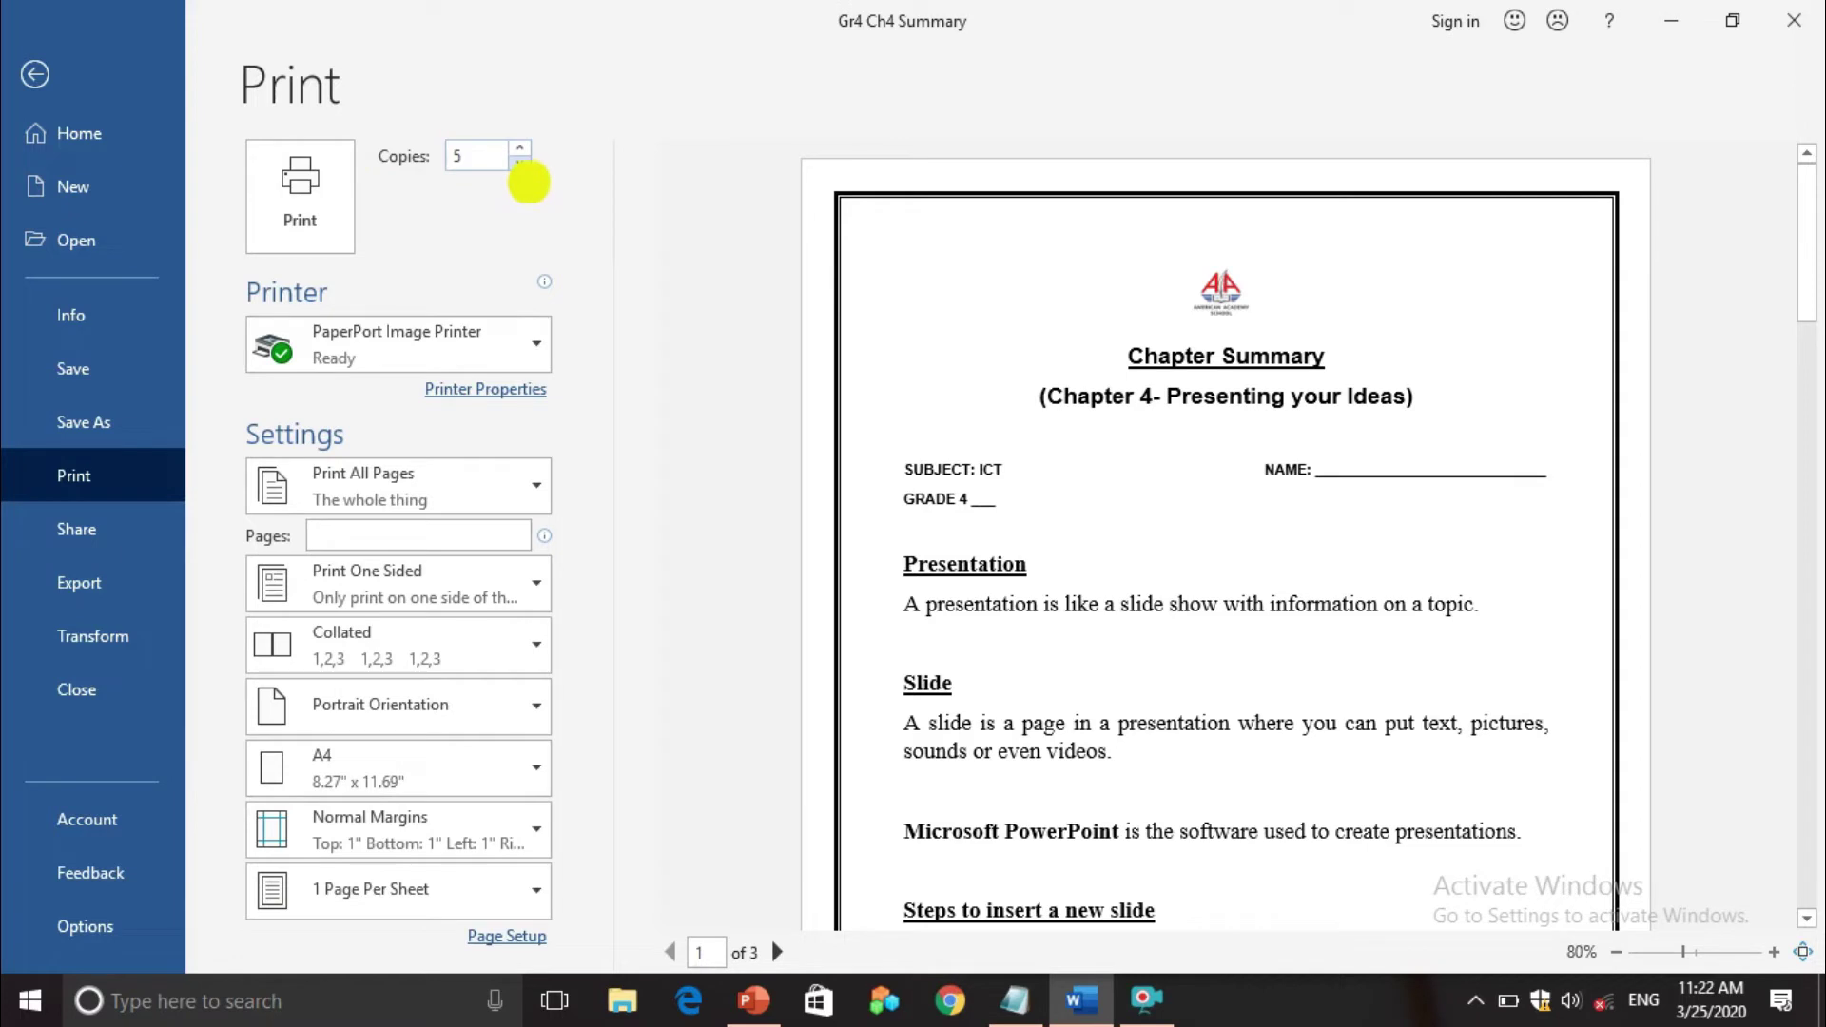
{"action": "left_click", "coordinate": [521, 163]}
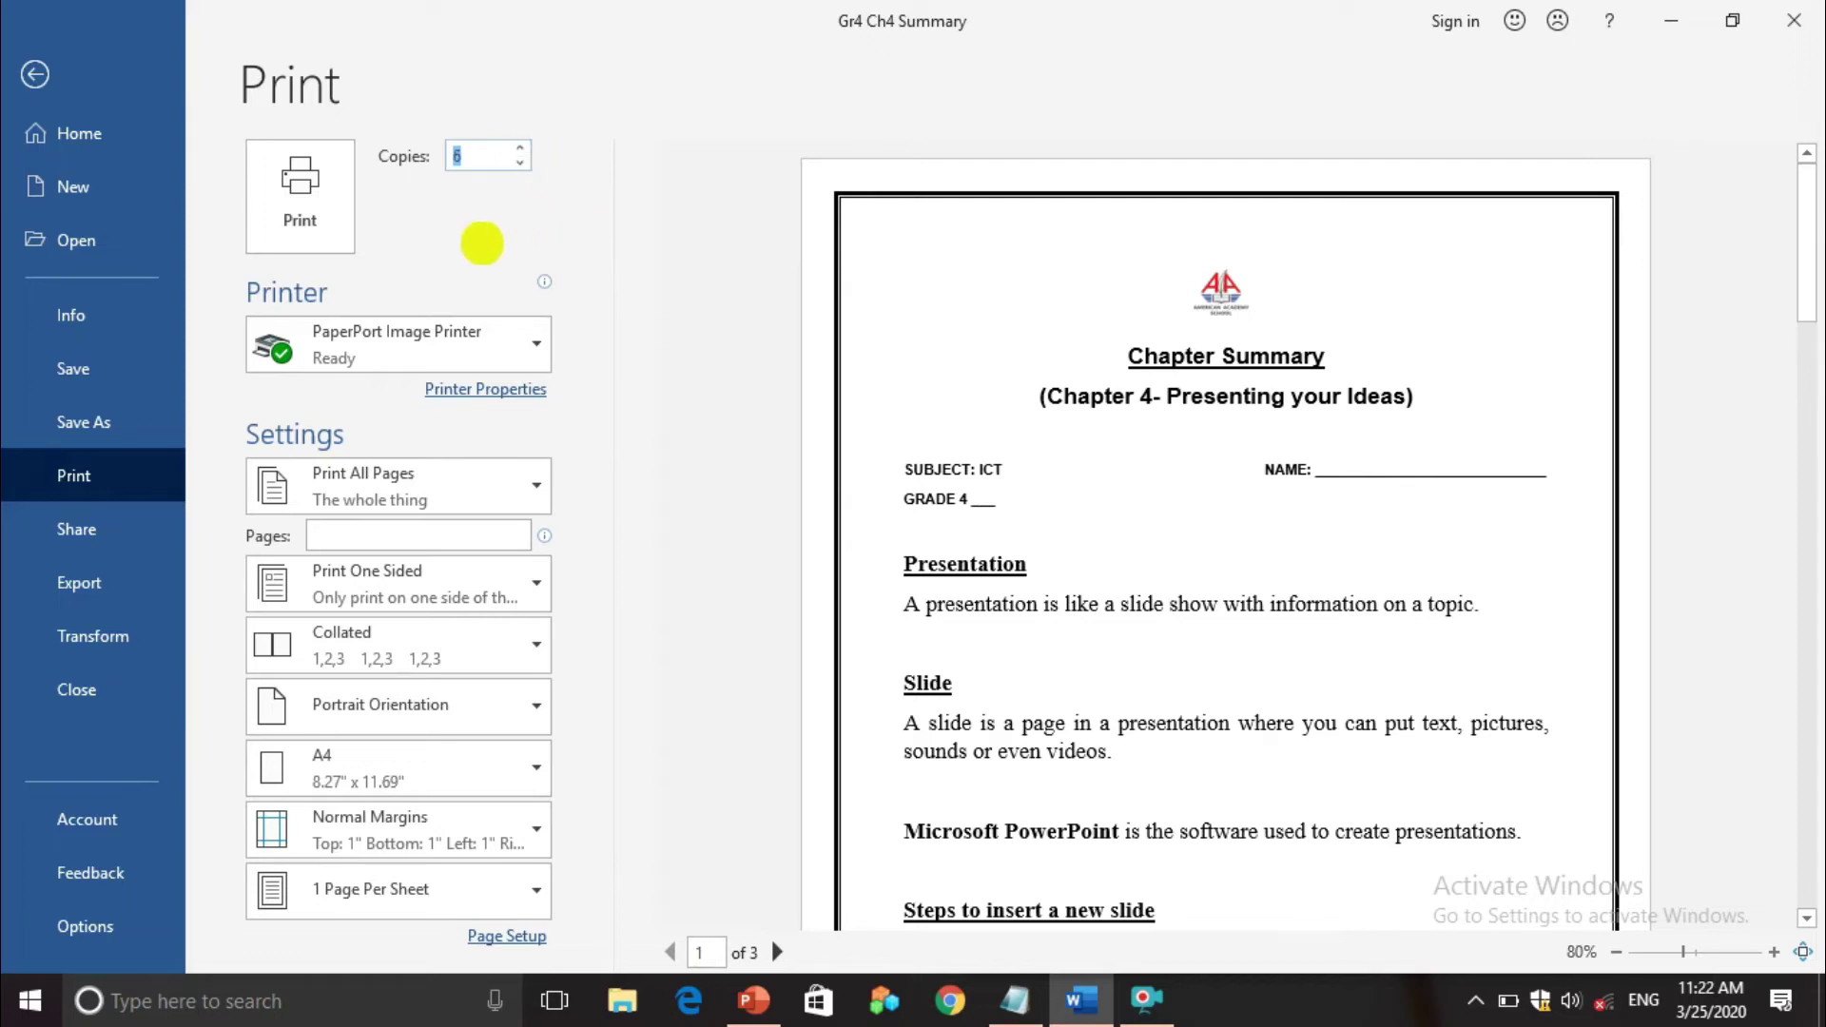
{"action": "left_click", "coordinate": [483, 243]}
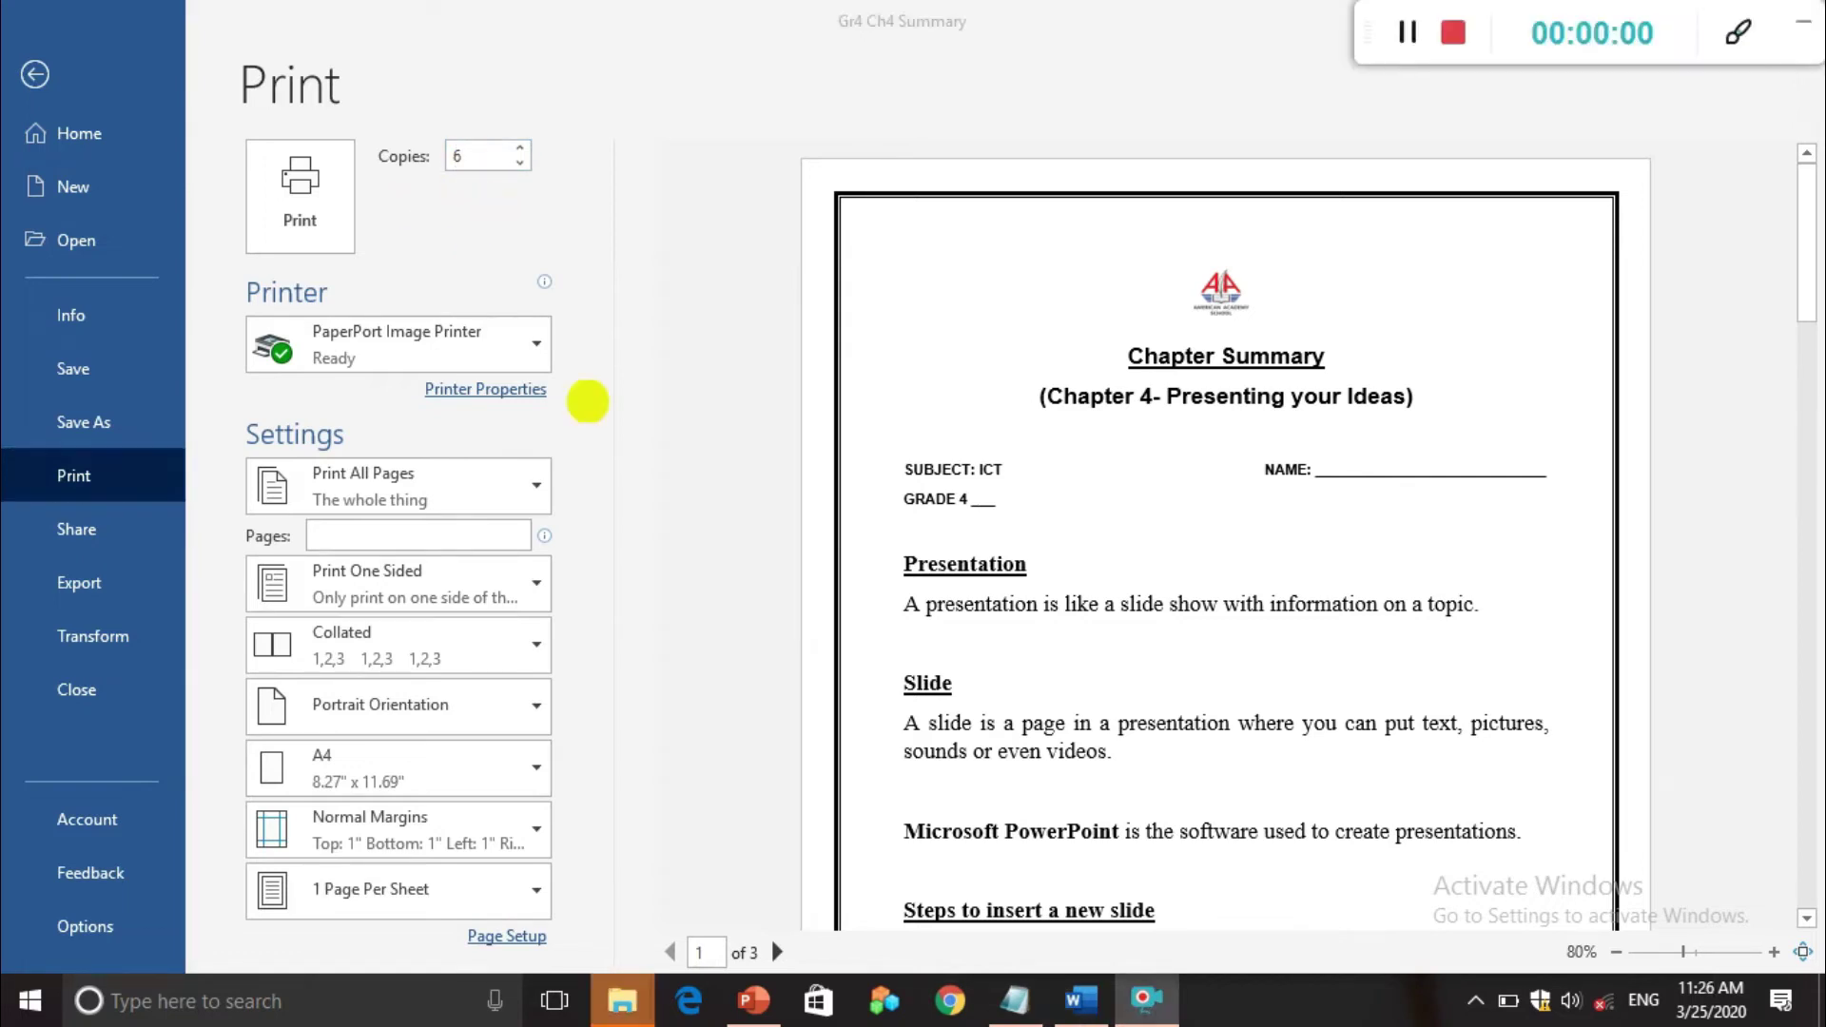
- Select the offline Brother DCP-T510W USB as the document's printer
{"action": "left_click", "coordinate": [1802, 23]}
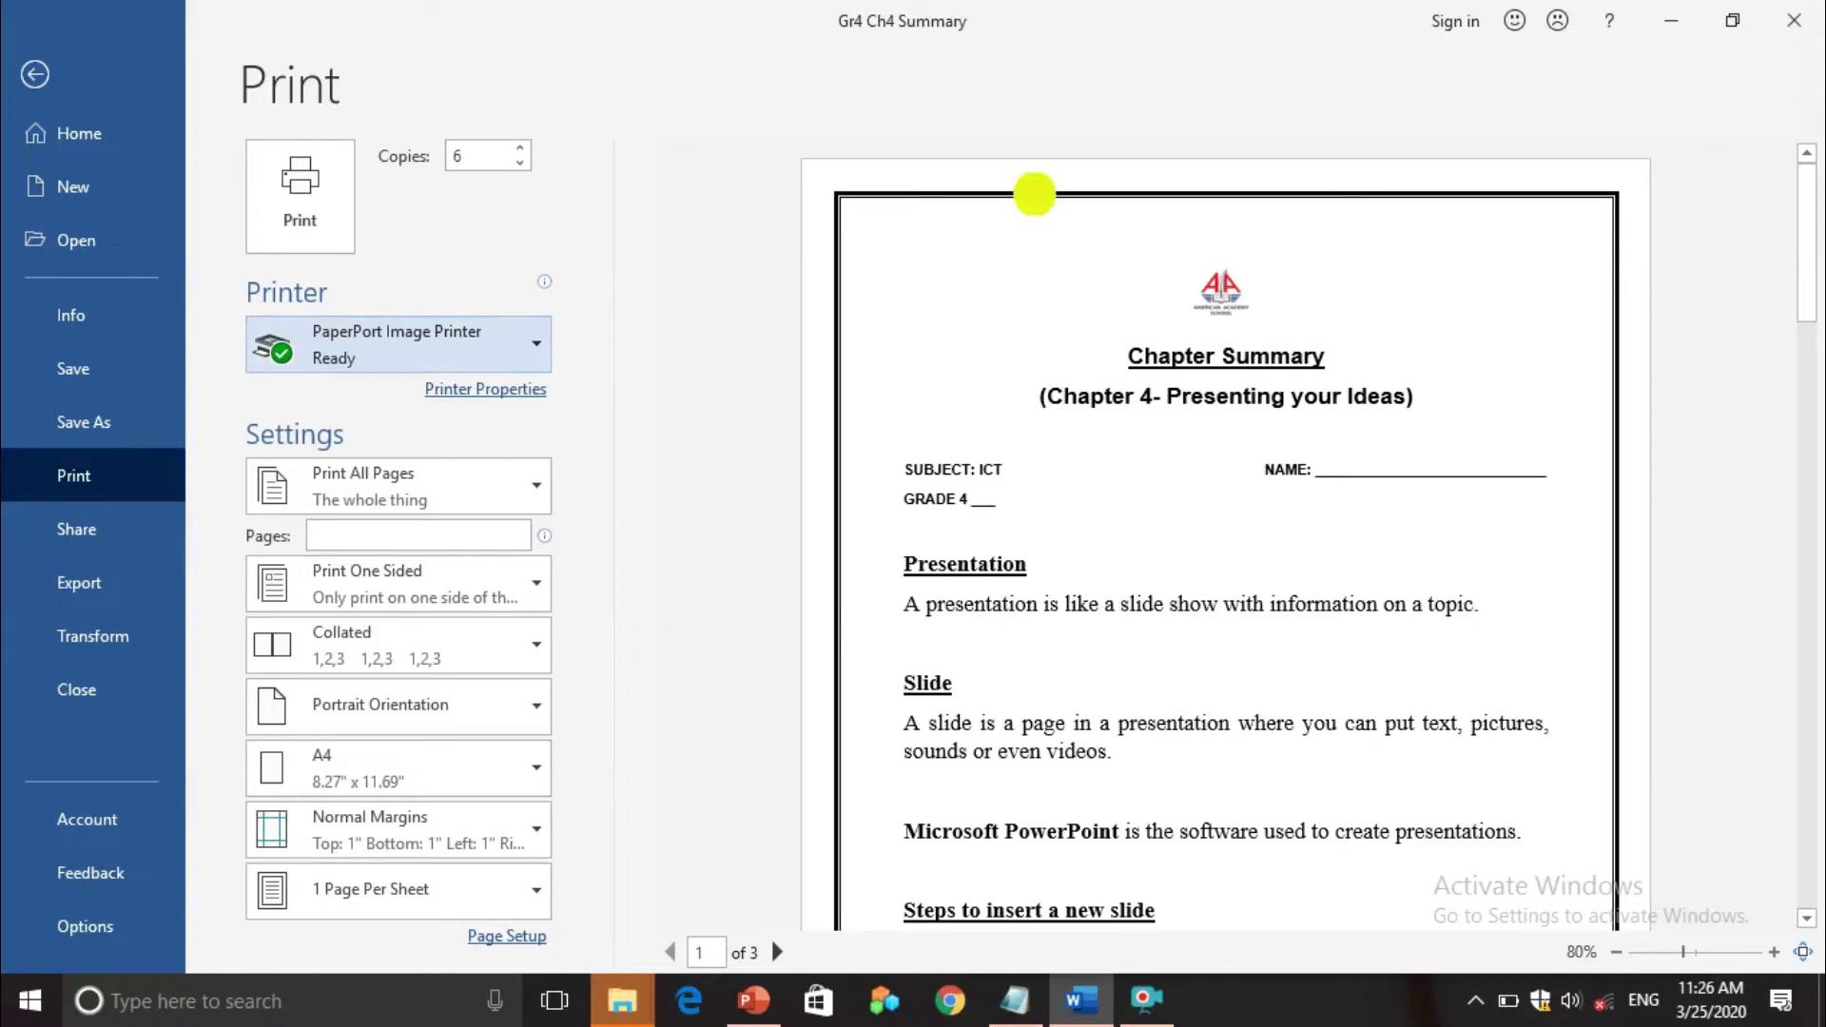
{"action": "mouse_move", "coordinate": [539, 360]}
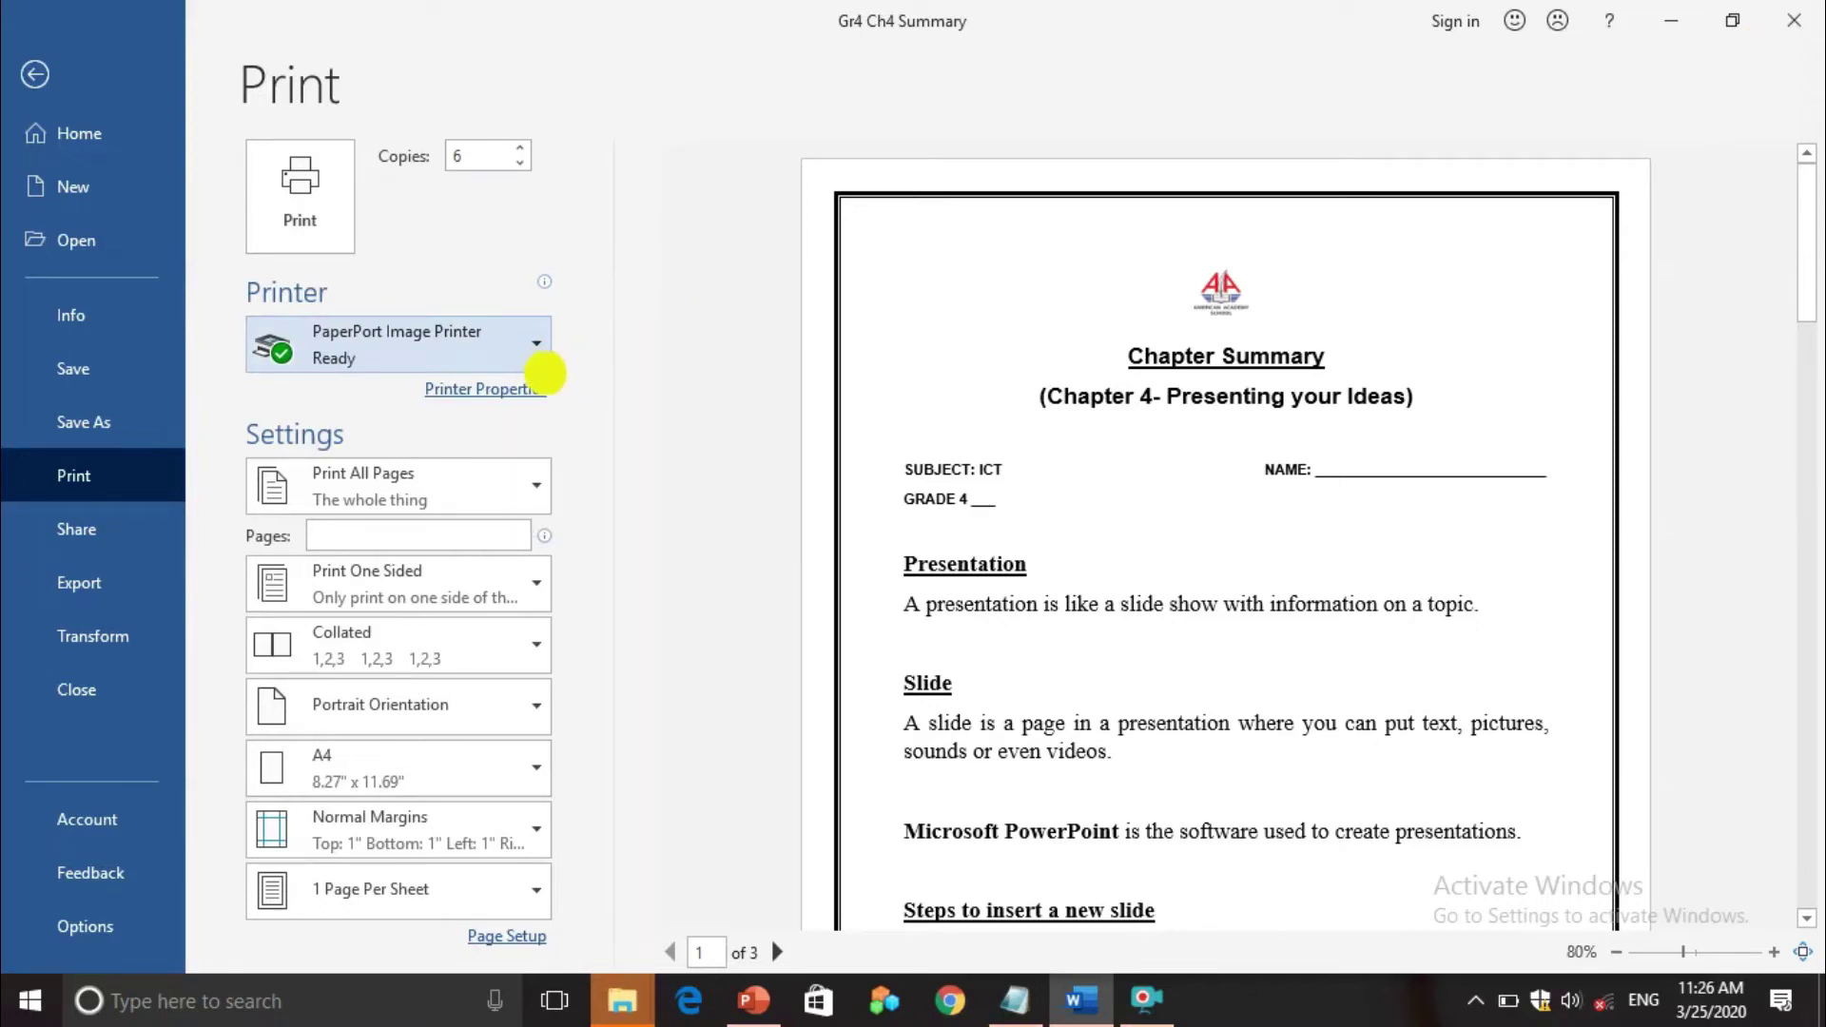
{"action": "left_click", "coordinate": [543, 367]}
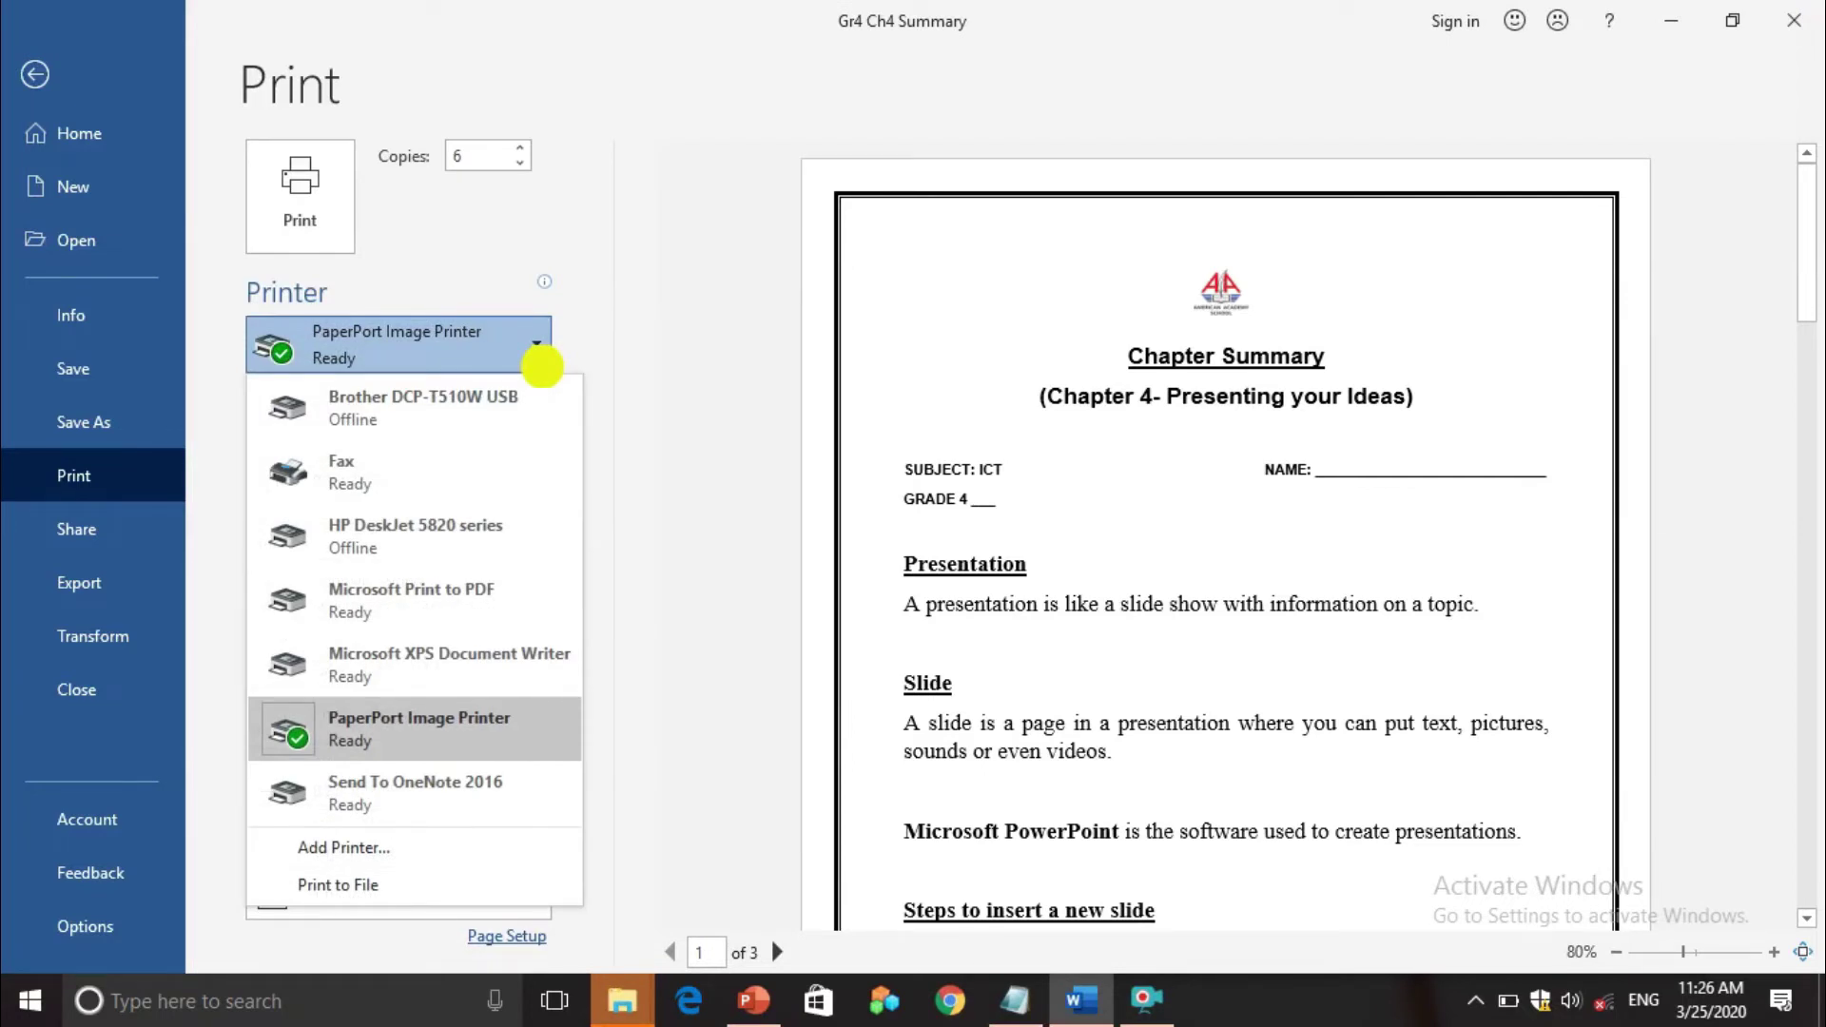
{"action": "mouse_move", "coordinate": [507, 410]}
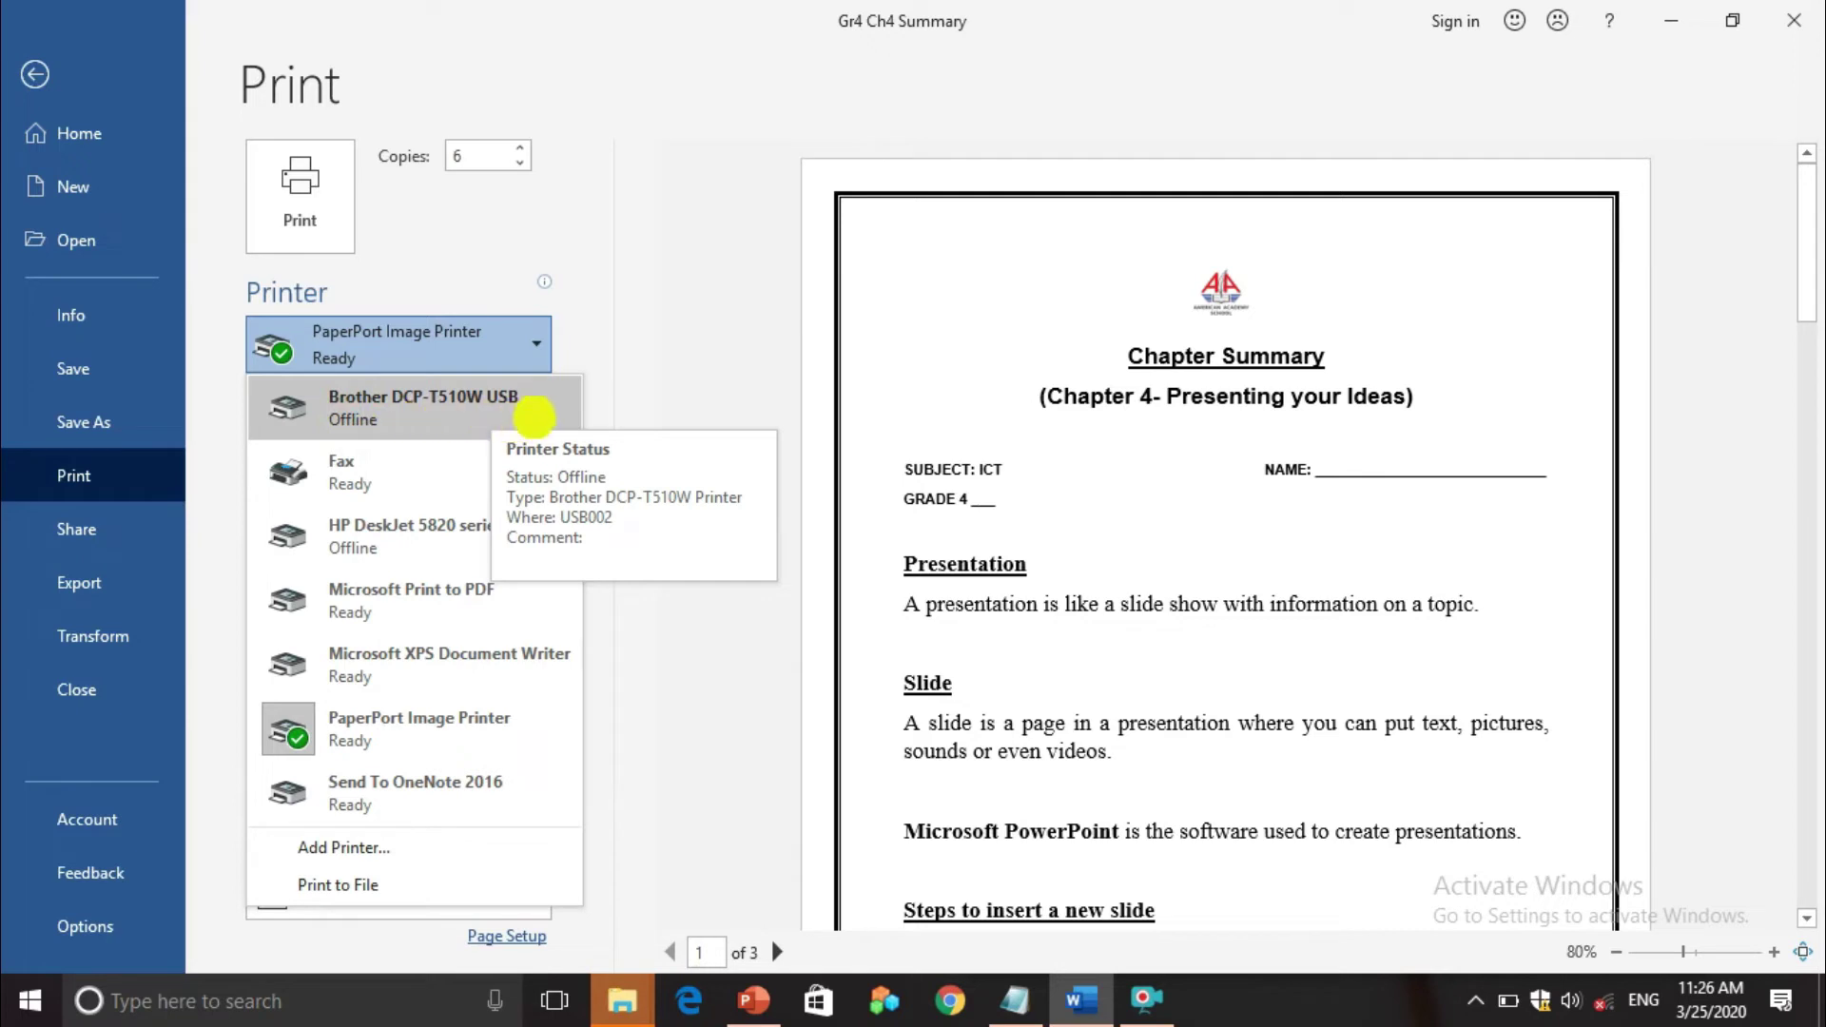
{"action": "left_click", "coordinate": [535, 415]}
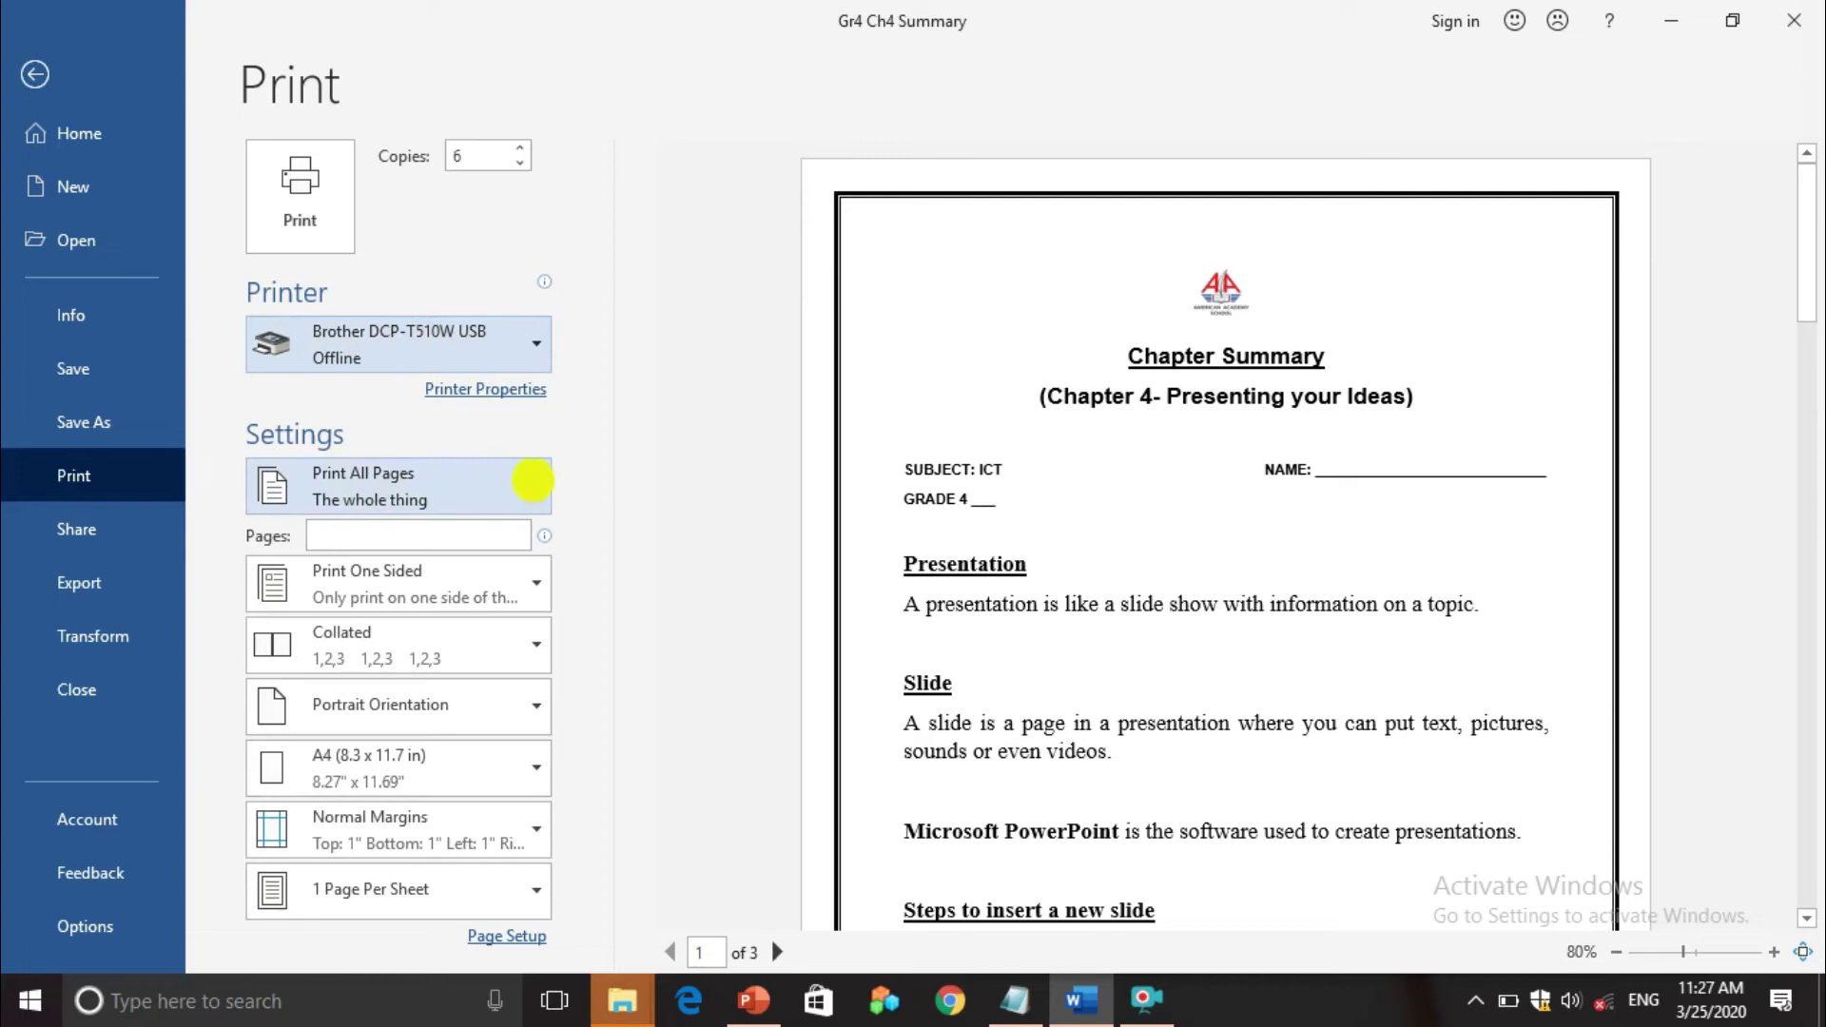
- Set a Custom Print range of pages 2,3
{"action": "left_click", "coordinate": [535, 483]}
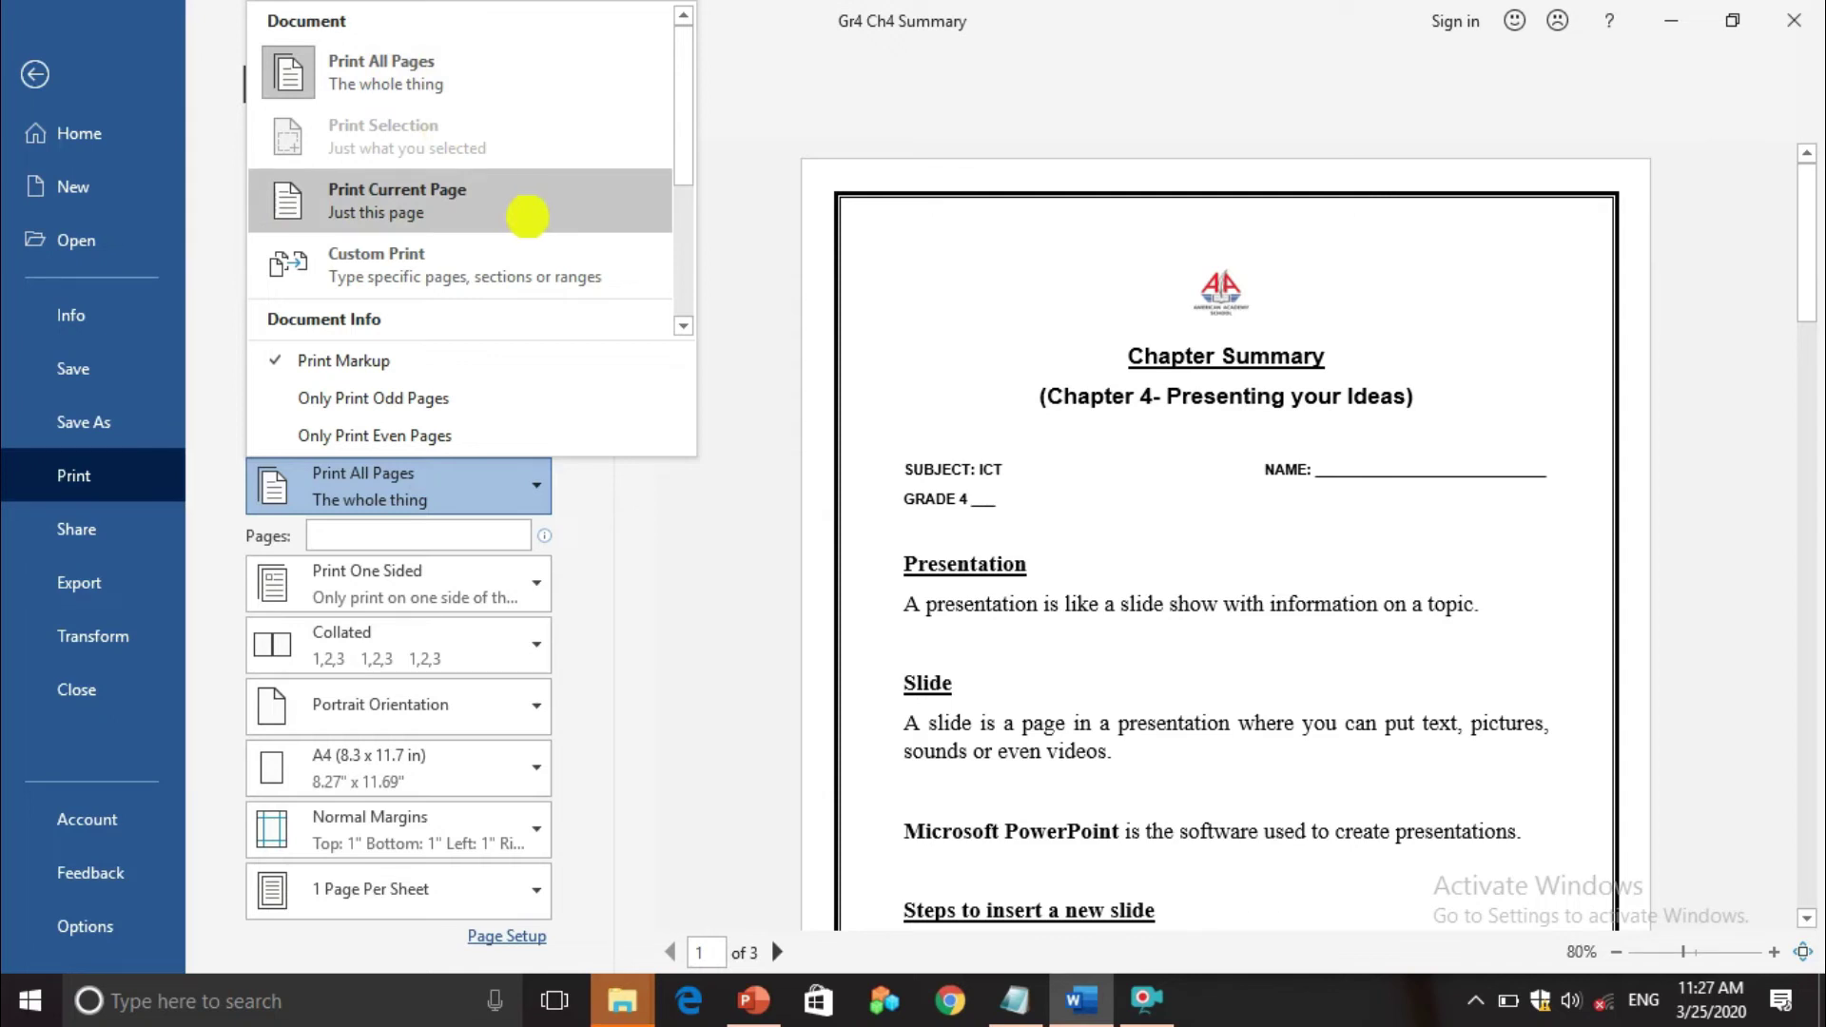
{"action": "left_click", "coordinate": [527, 216]}
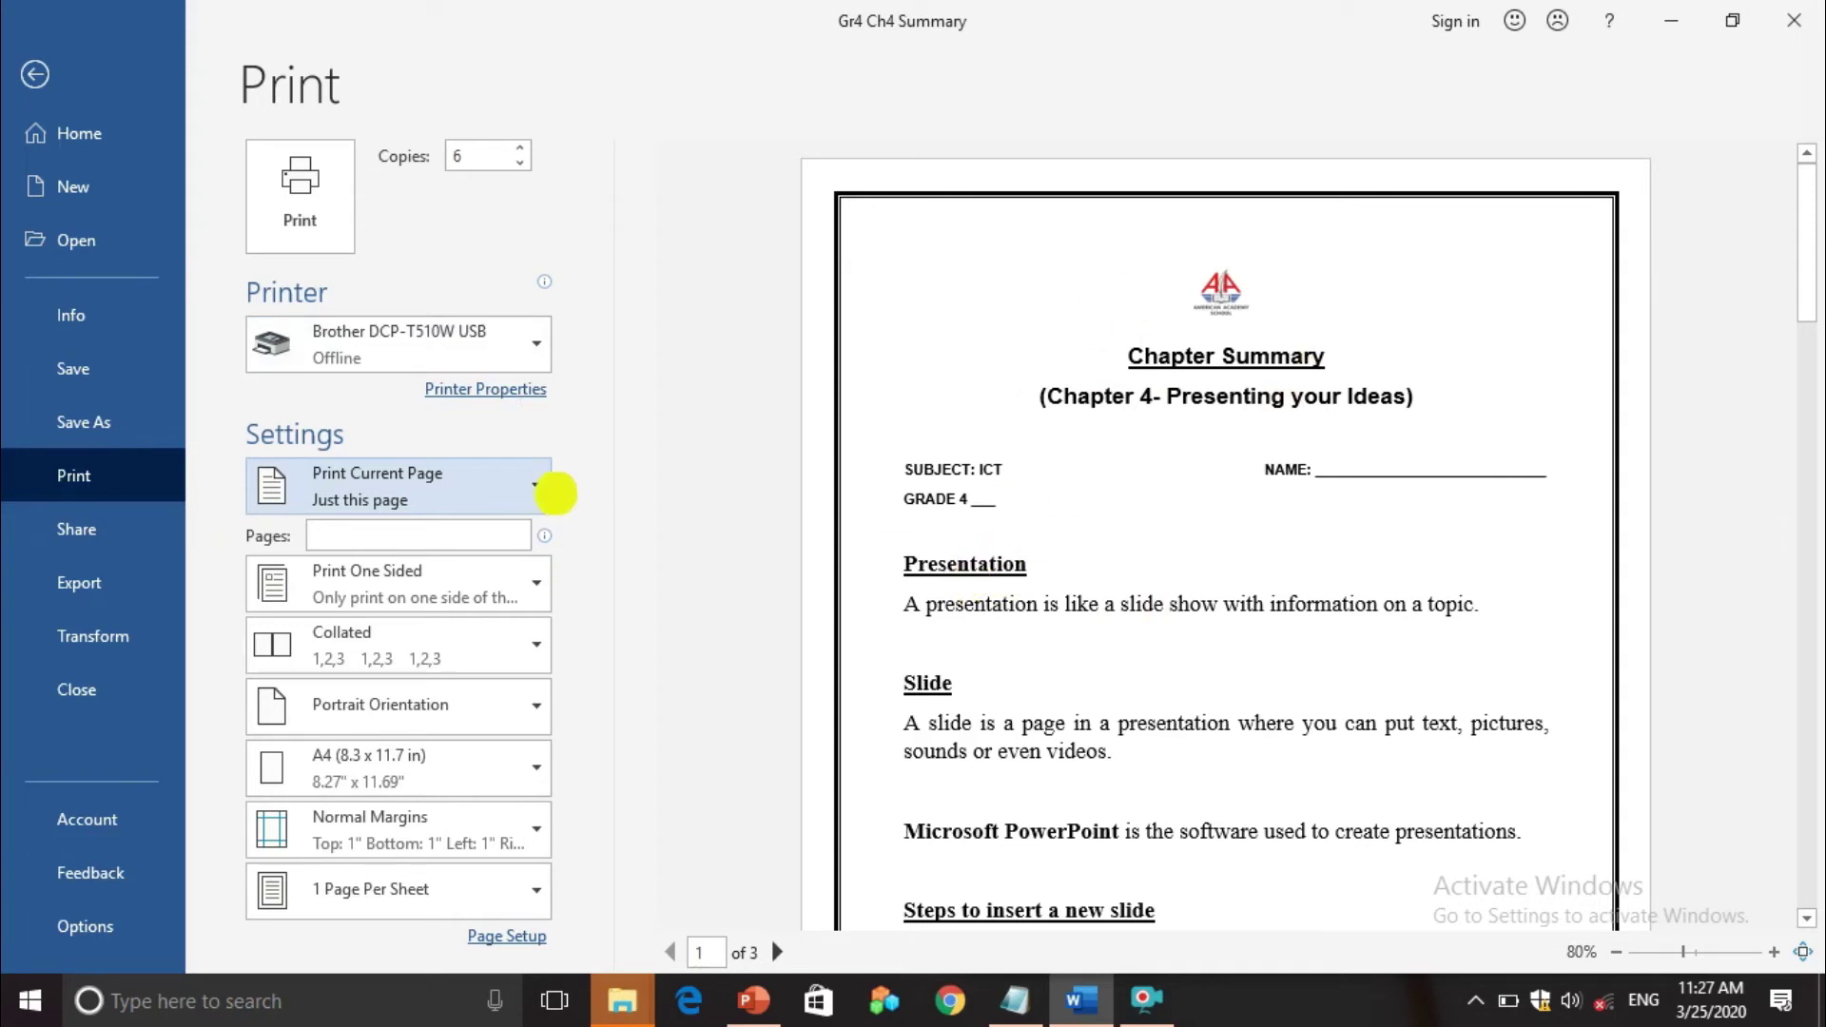
{"action": "left_click", "coordinate": [539, 498]}
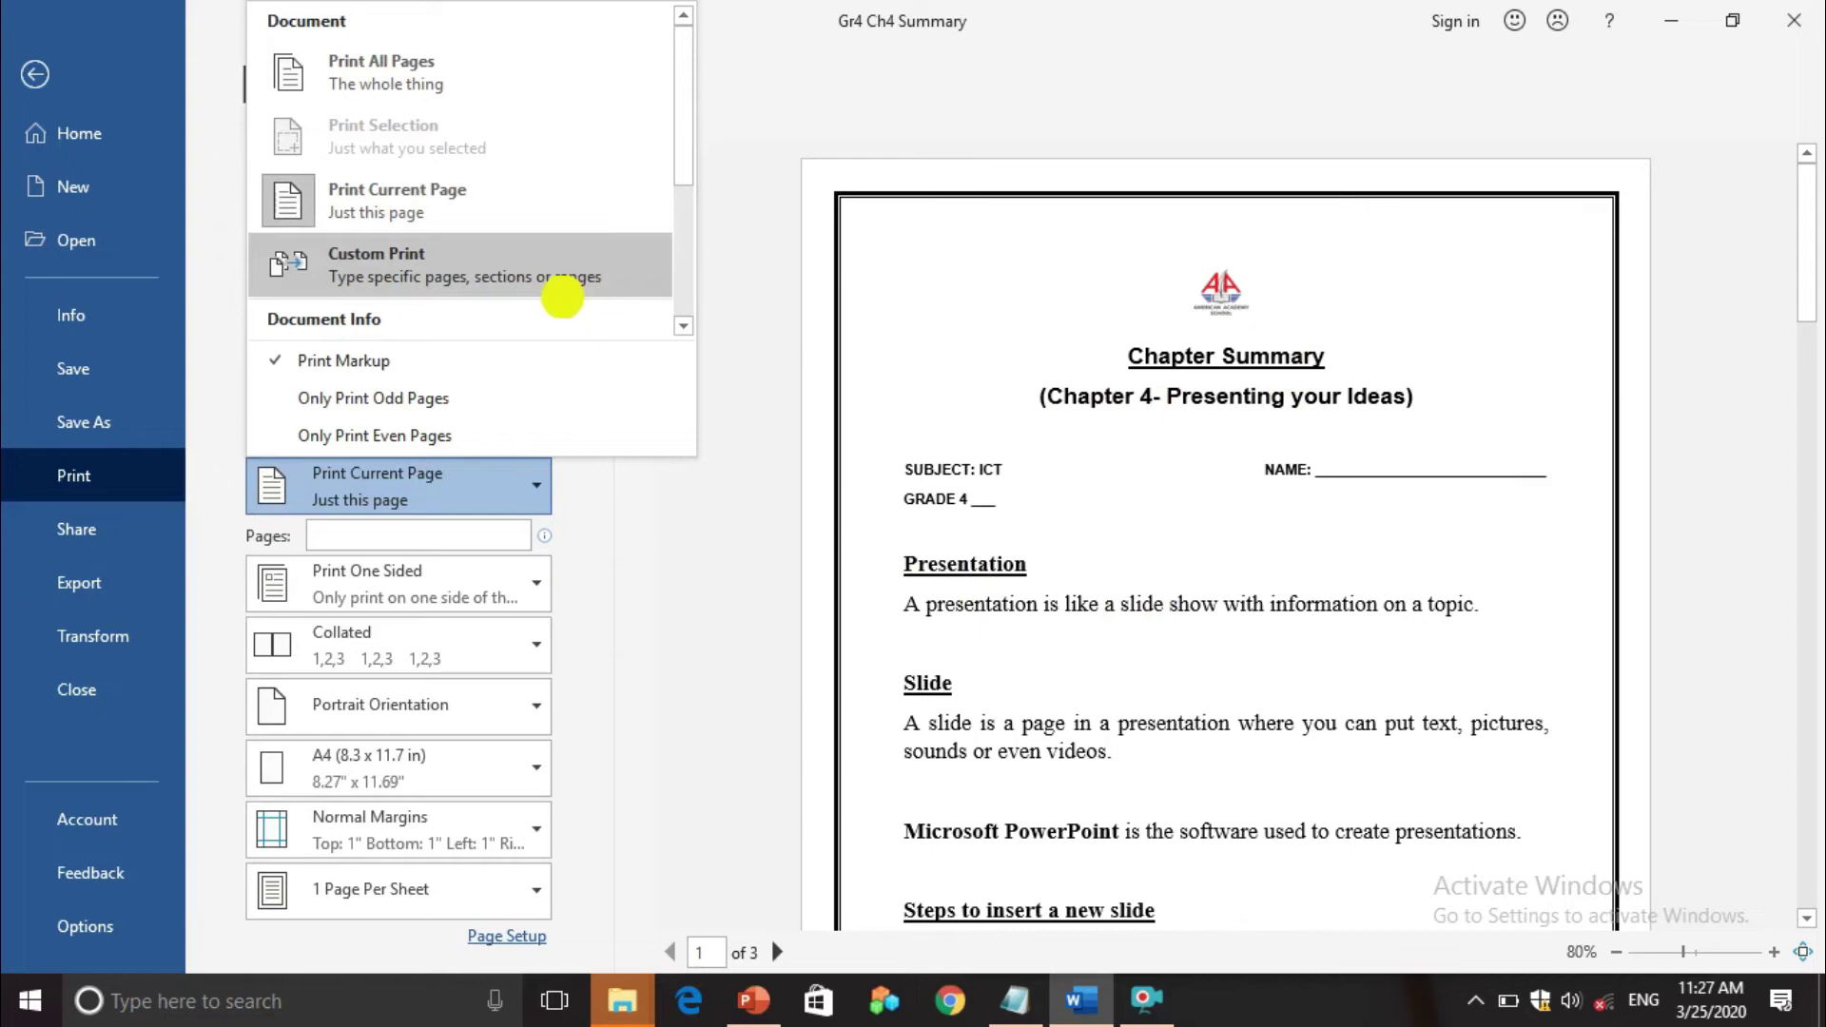
{"action": "left_click", "coordinate": [561, 298]}
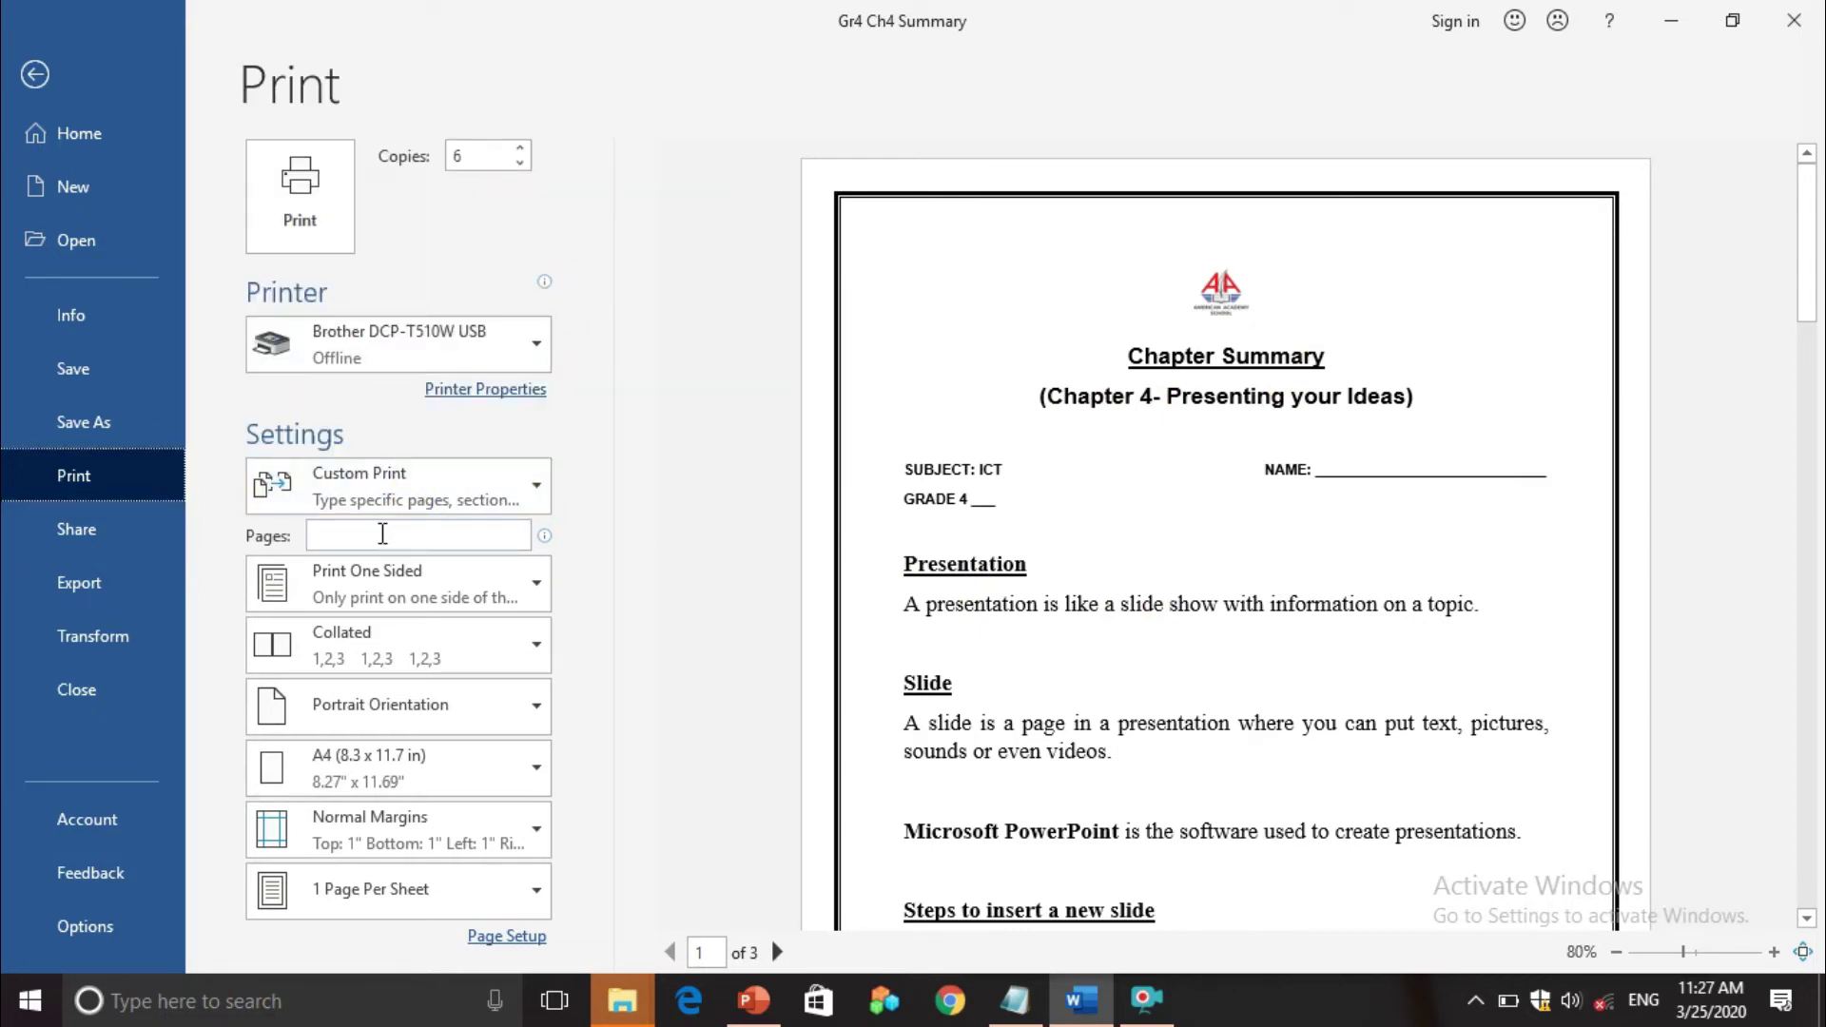
{"action": "type", "text": "2,3"}
{"action": "left_click", "coordinate": [599, 513]}
{"action": "left_click", "coordinate": [982, 845]}
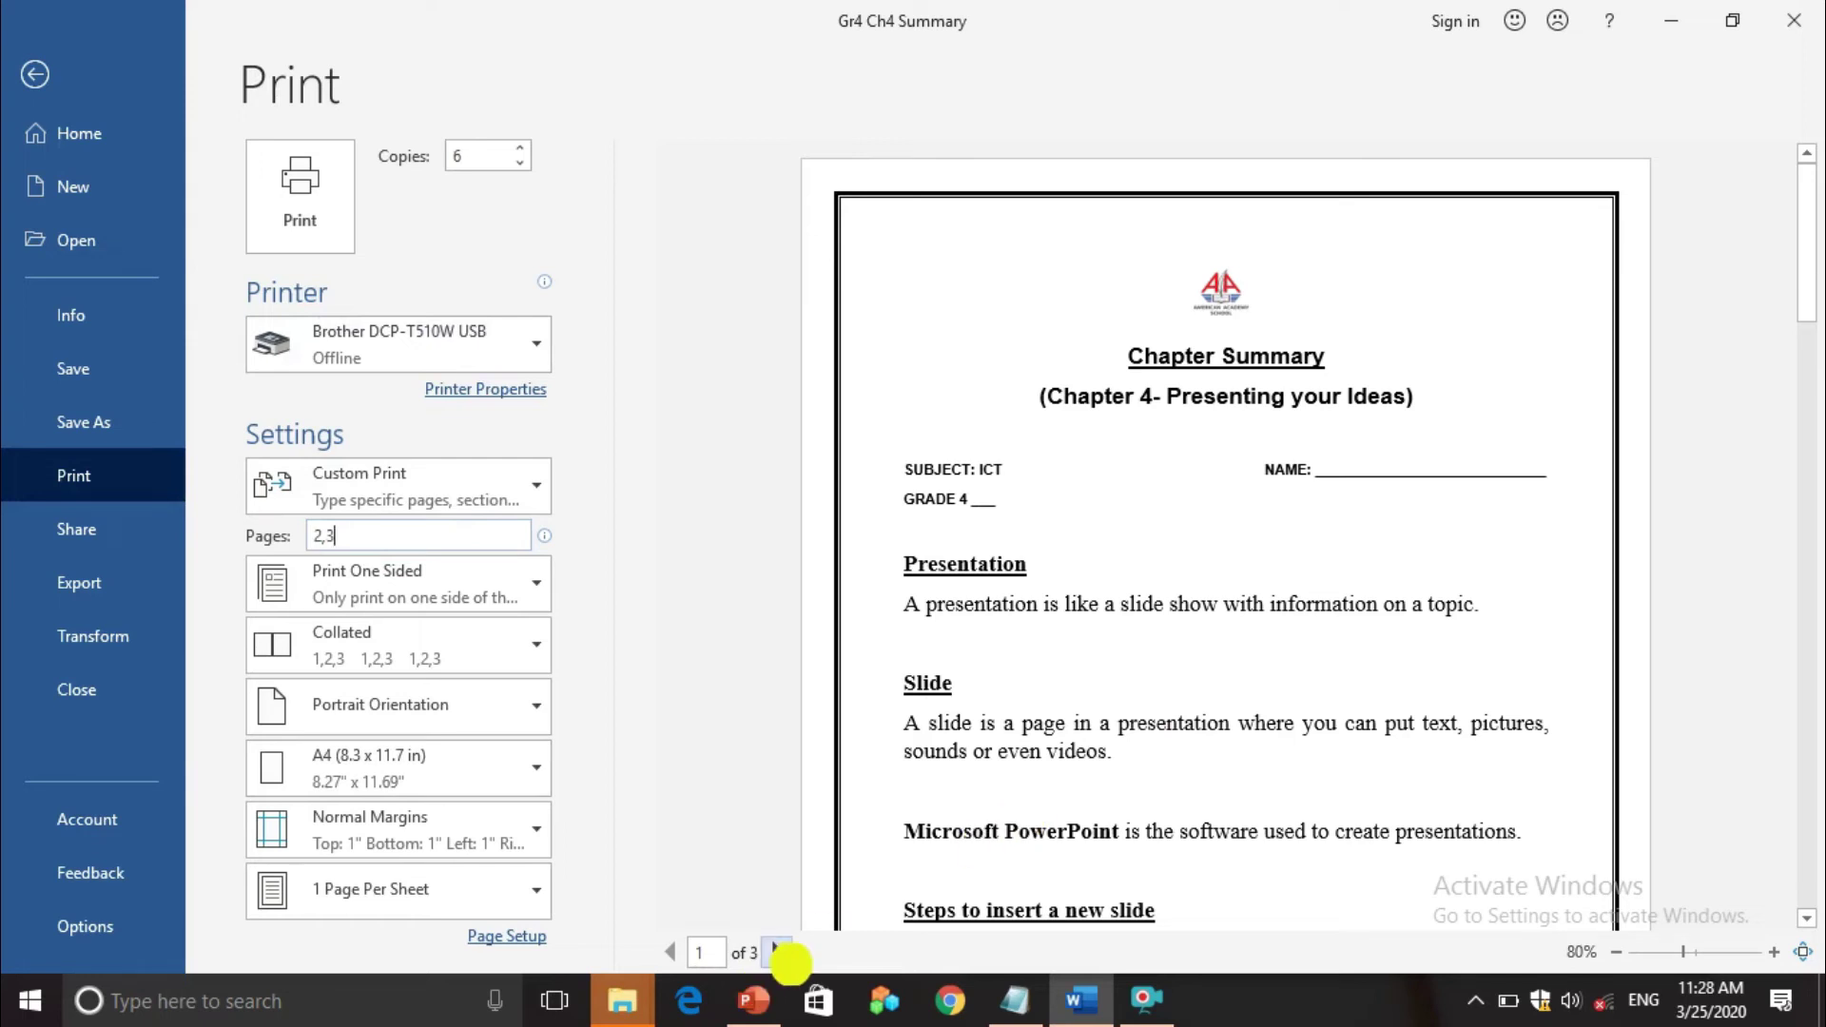
- Preview pages 2 and 3, then revert the range to Print All Pages
{"action": "left_click", "coordinate": [778, 952]}
{"action": "left_click", "coordinate": [778, 952]}
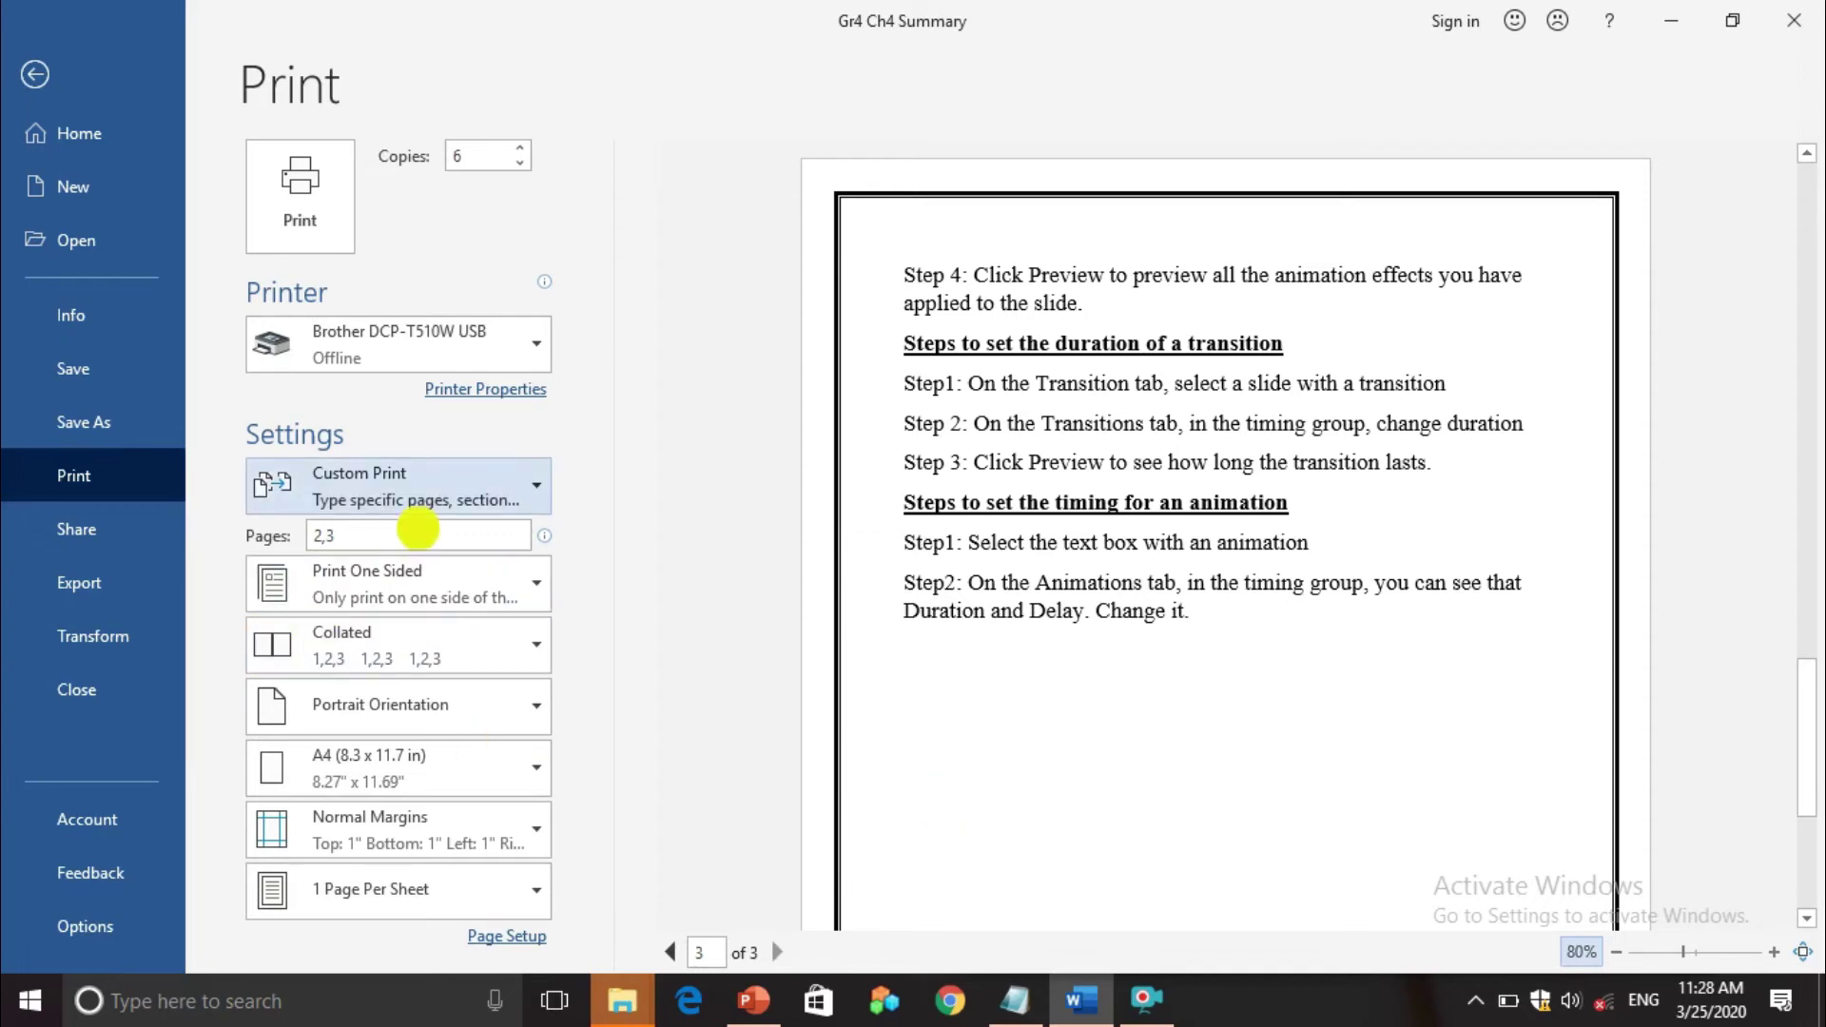
{"action": "left_click", "coordinate": [448, 498]}
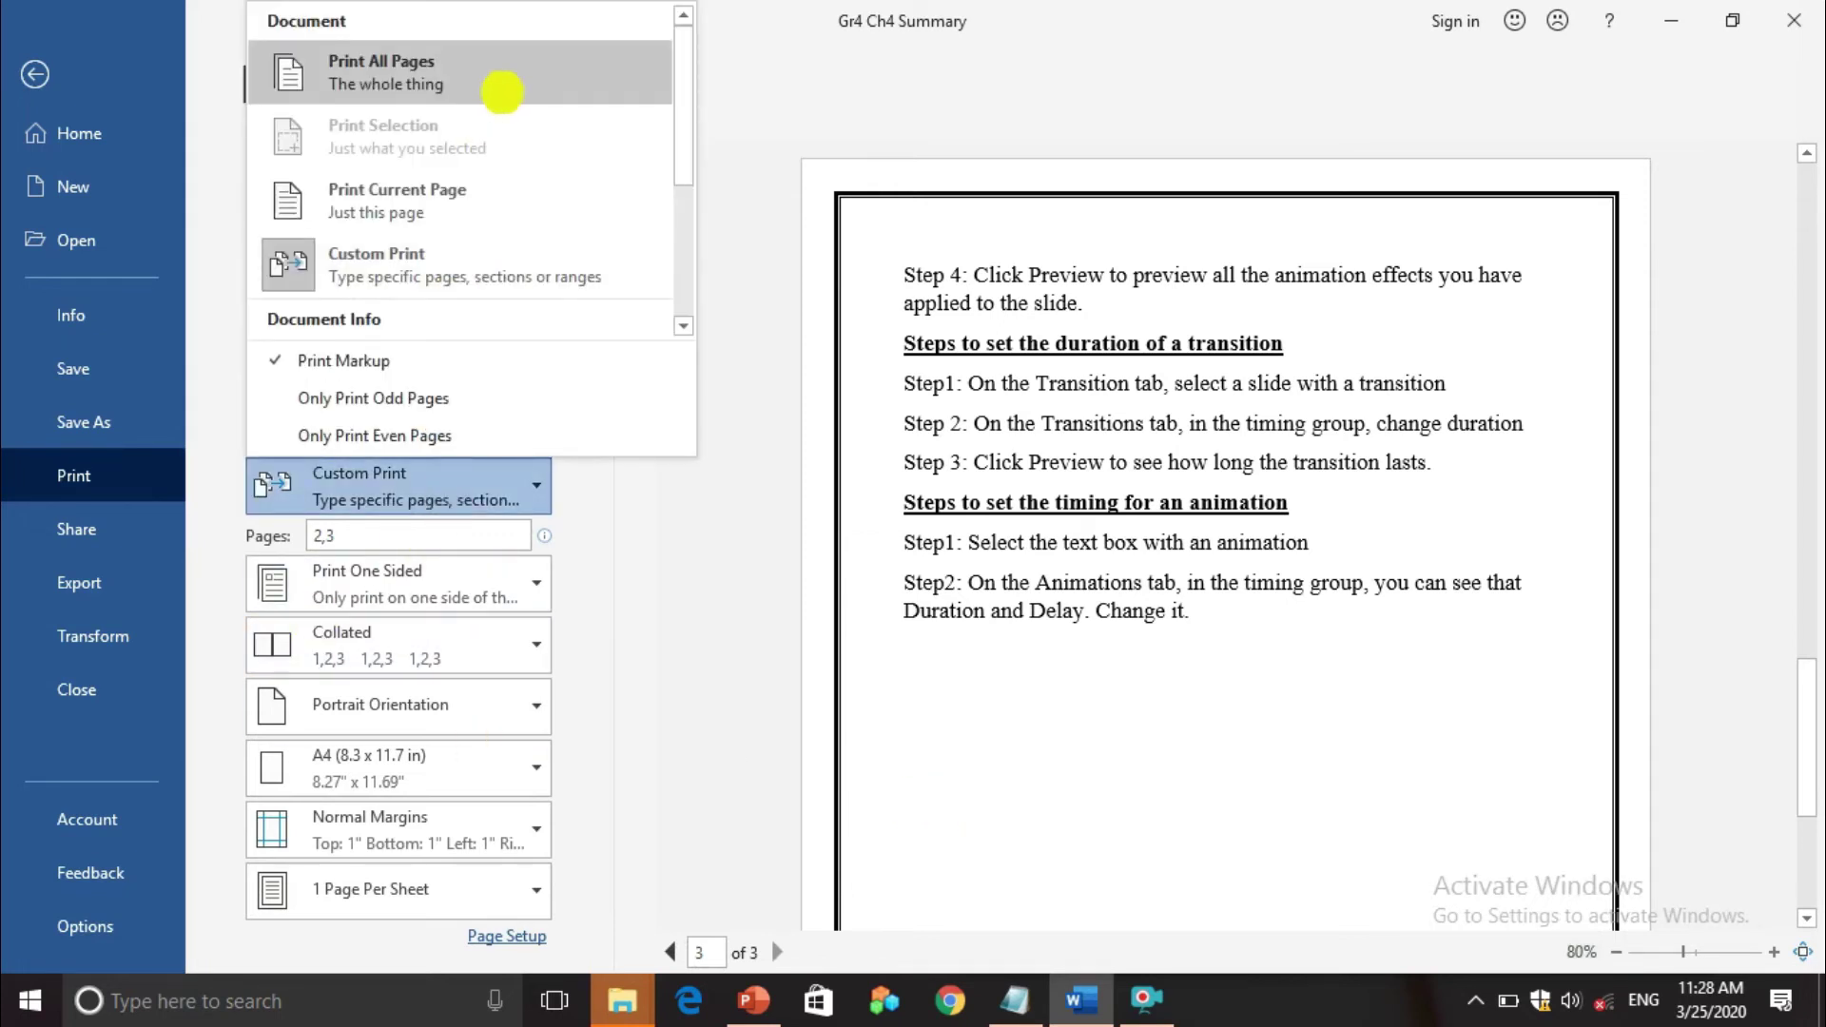
{"action": "left_click", "coordinate": [502, 92]}
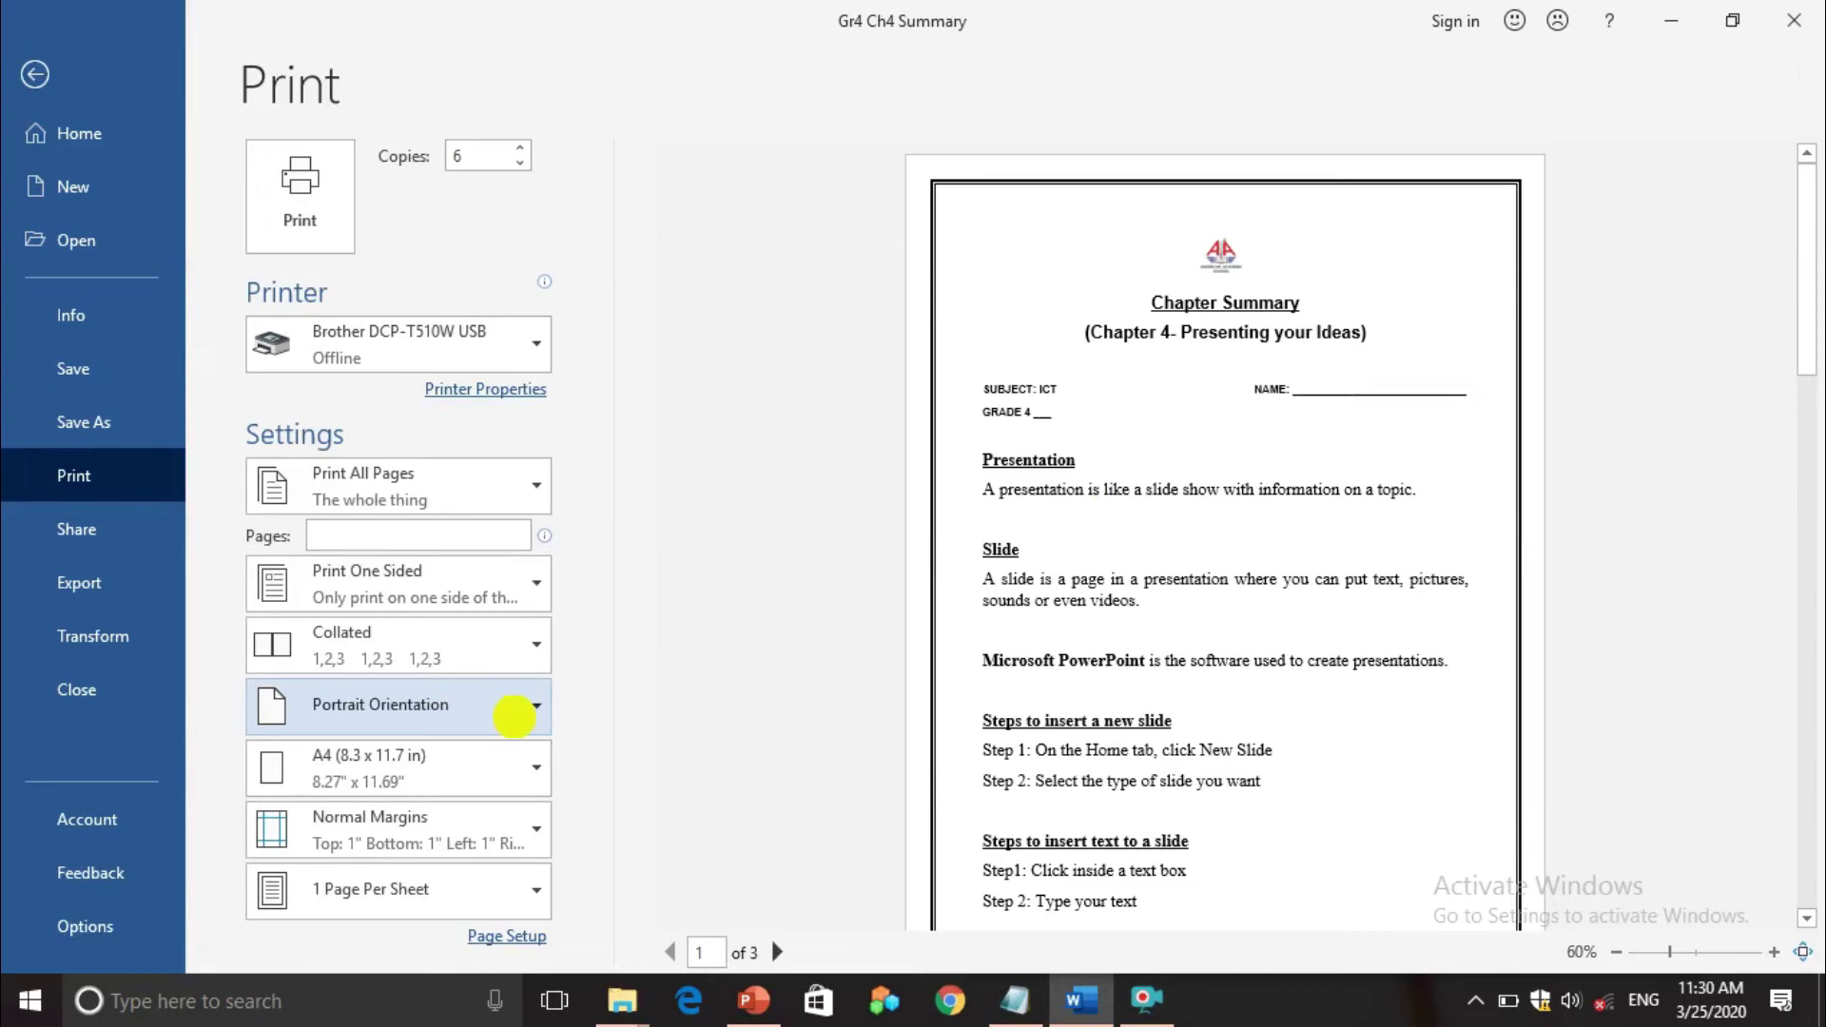
- Change the print orientation to Landscape Orientation
{"action": "left_click", "coordinate": [514, 716]}
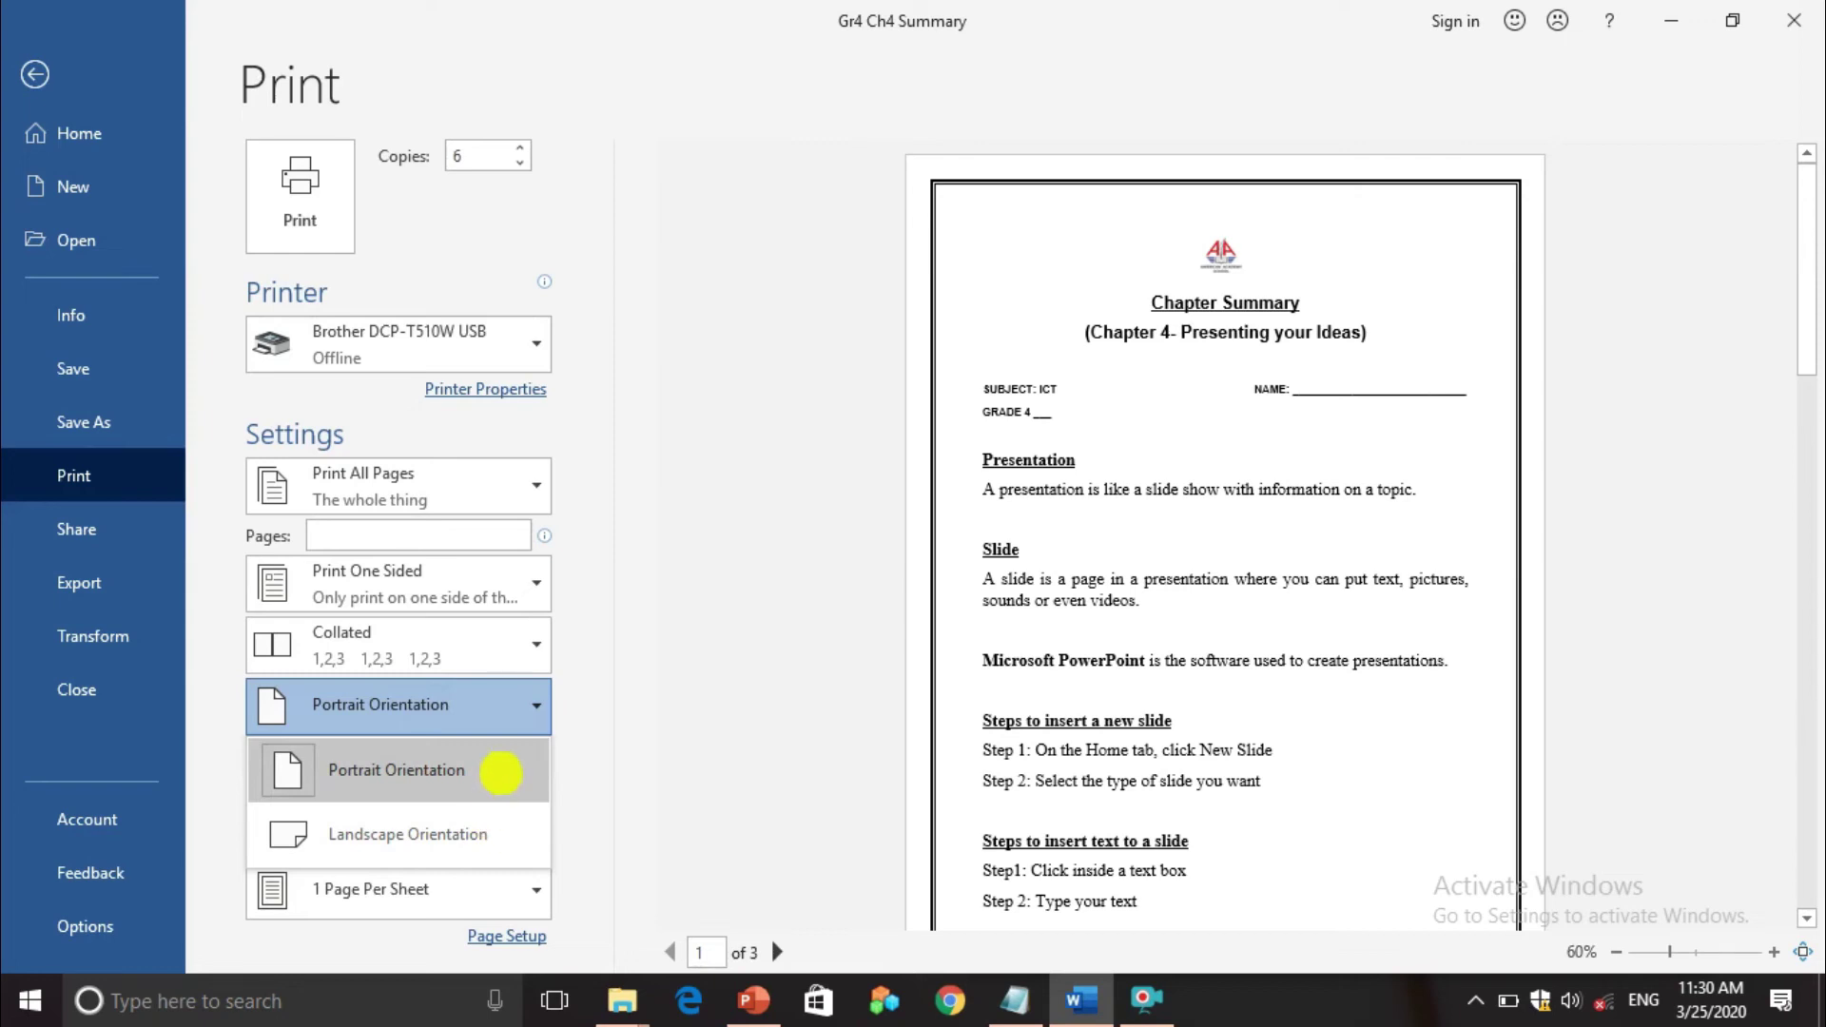
{"action": "left_click", "coordinate": [502, 772]}
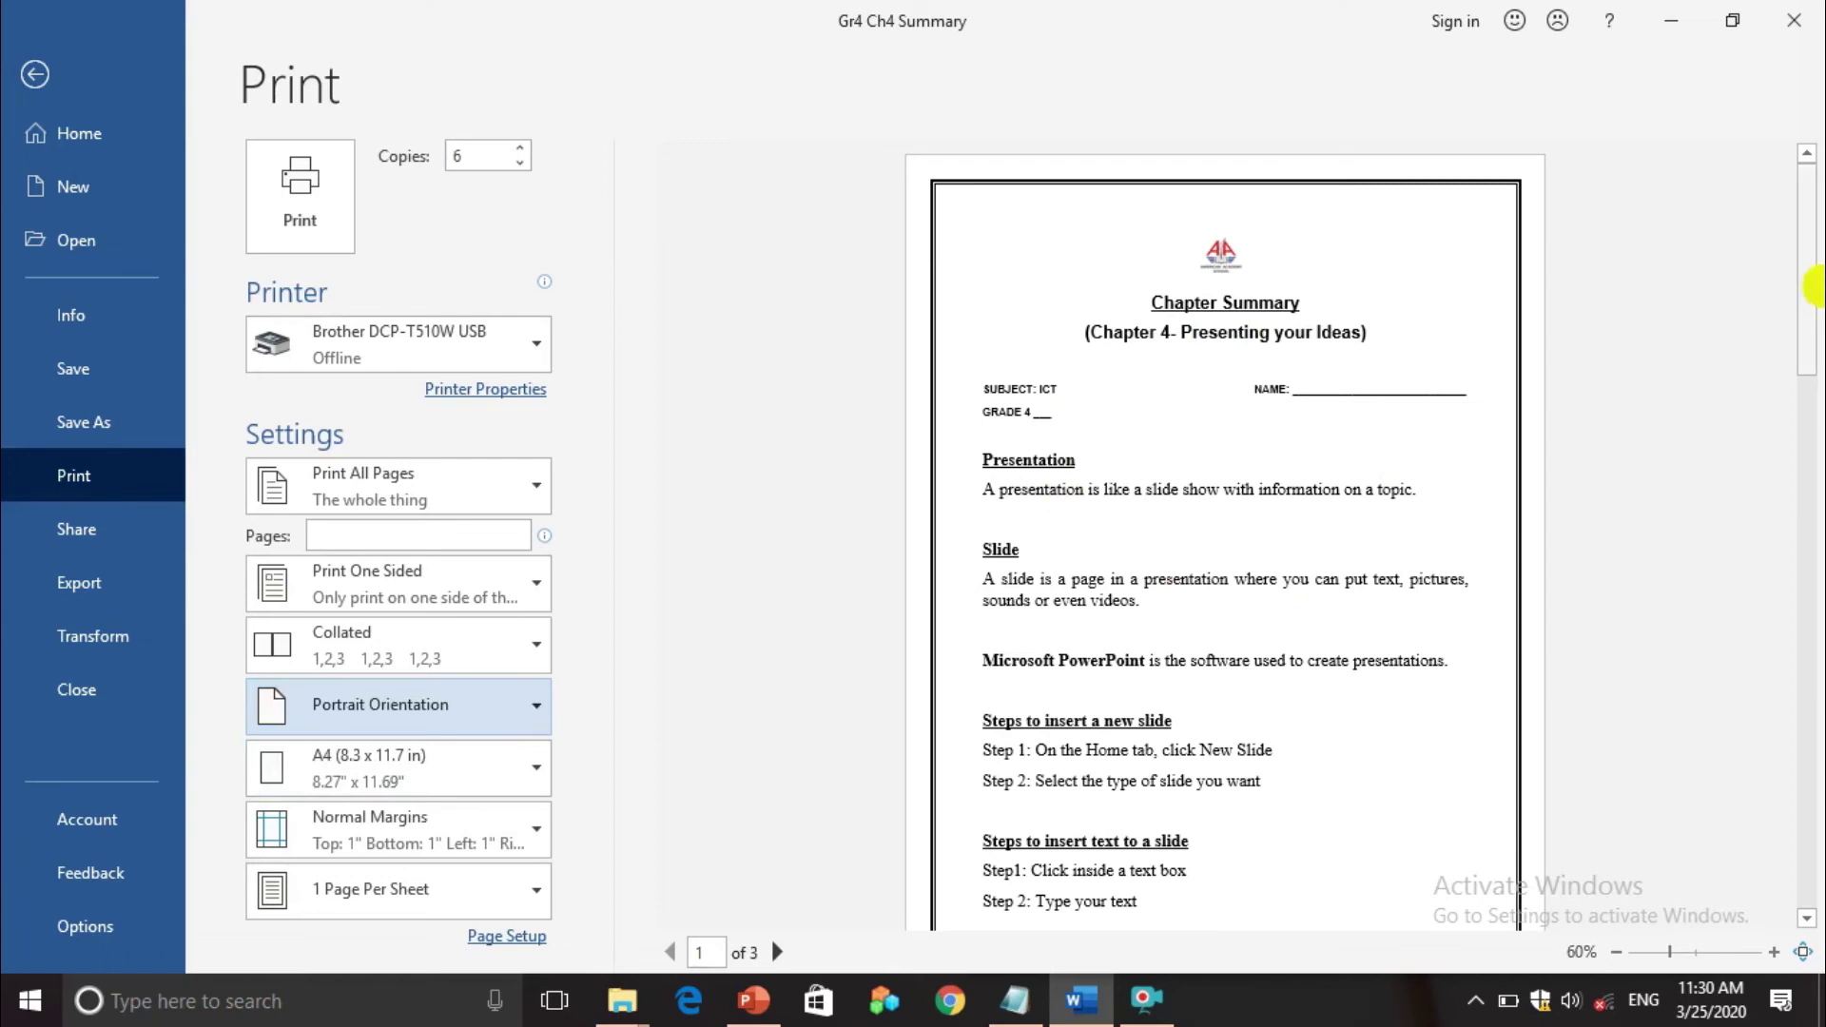
{"action": "left_click_drag", "start_coordinate": [1815, 285], "coordinate": [1807, 347]}
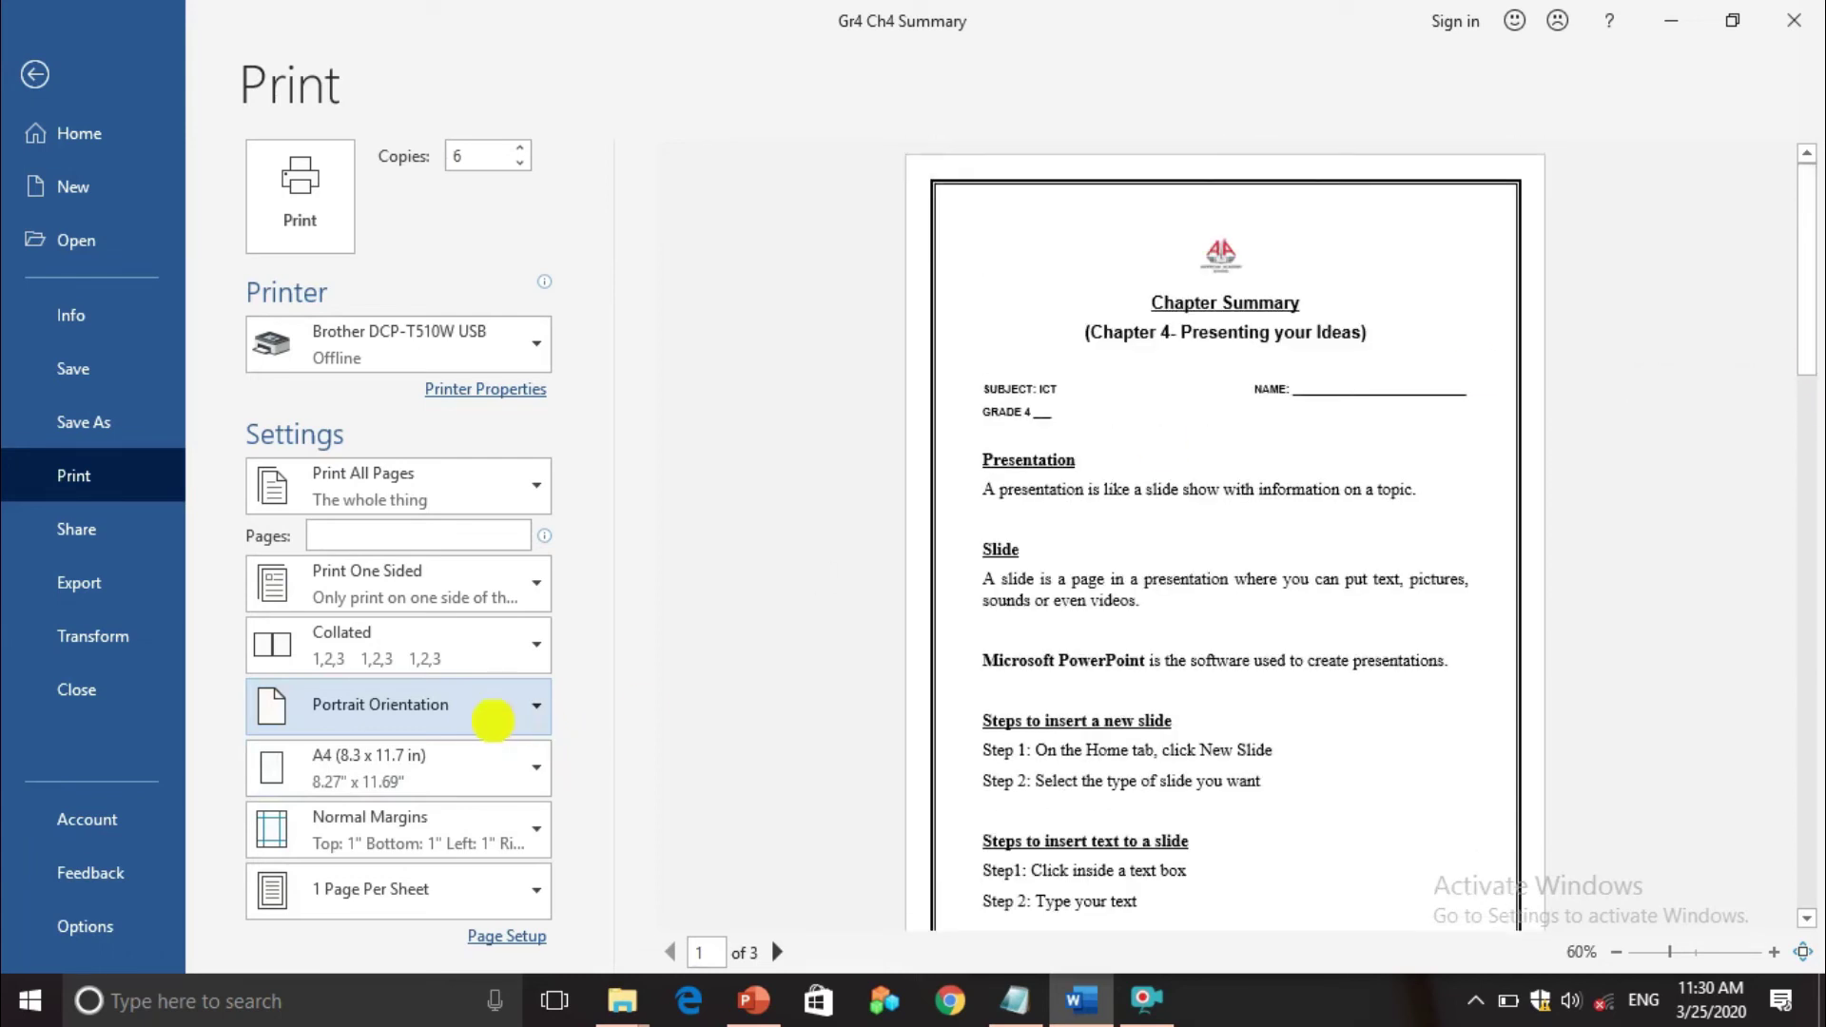
{"action": "left_click", "coordinate": [492, 720]}
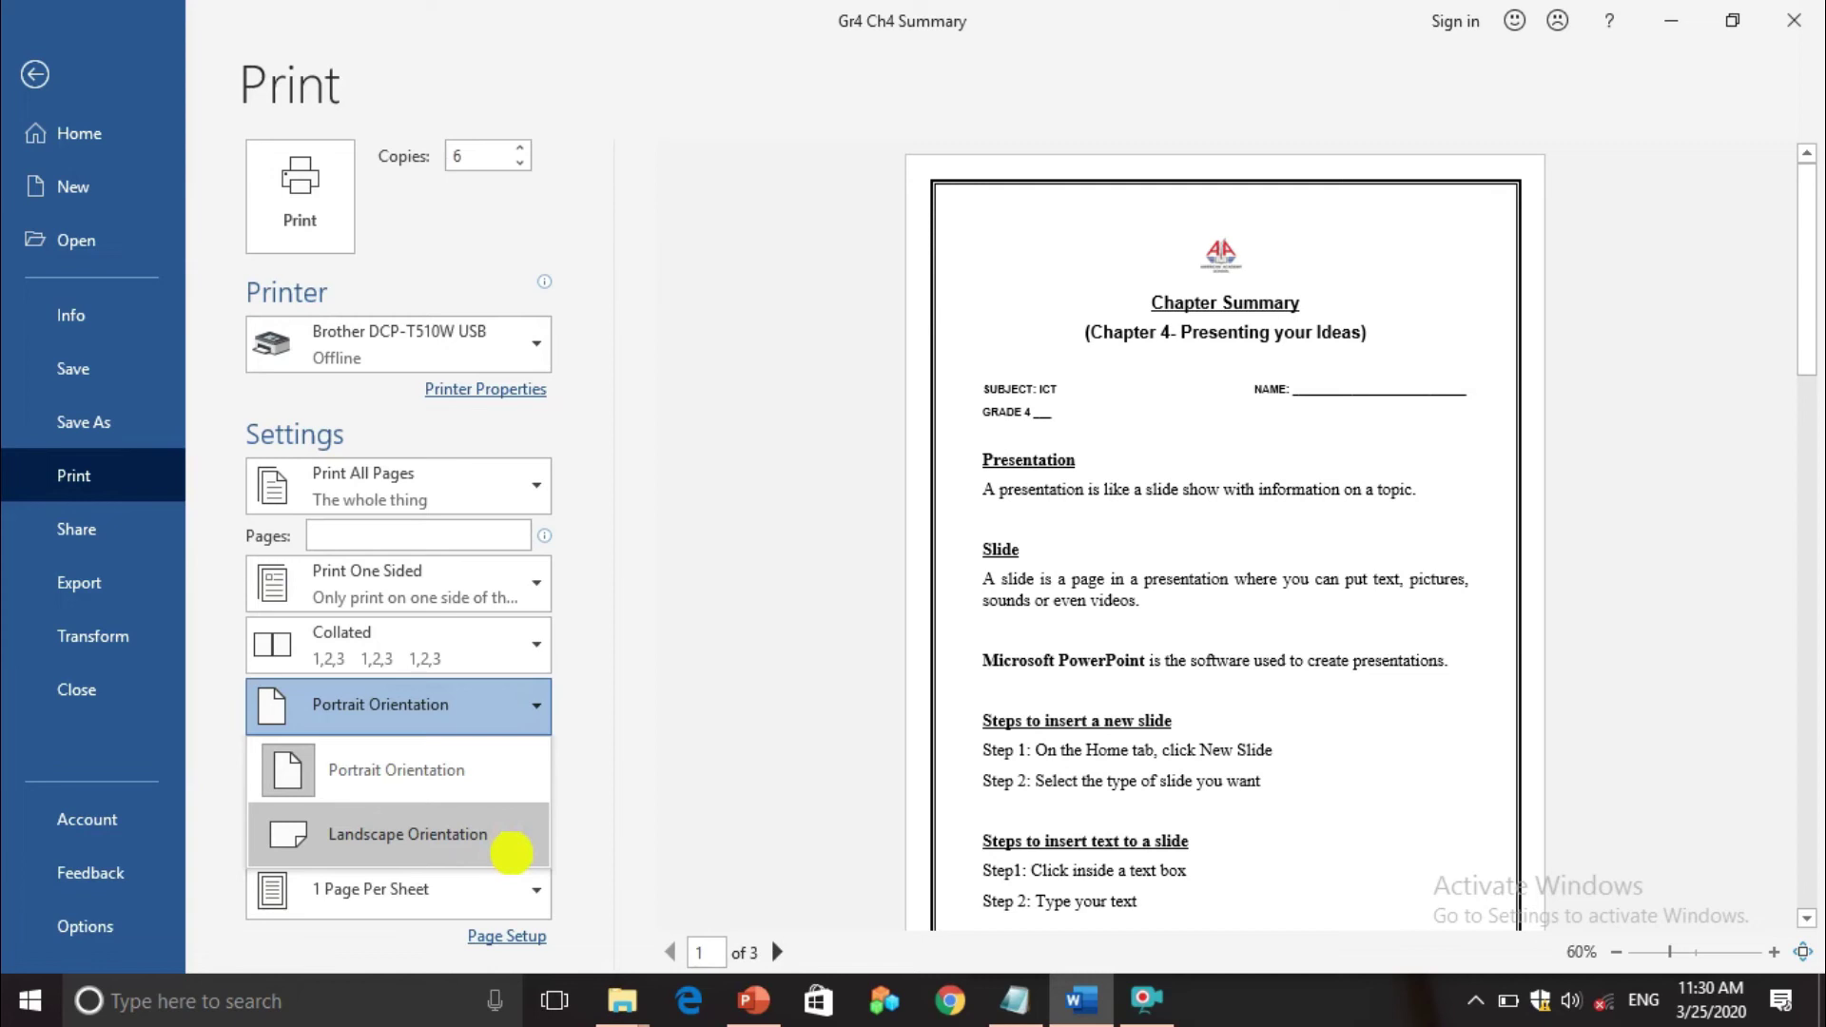
{"action": "left_click", "coordinate": [519, 843]}
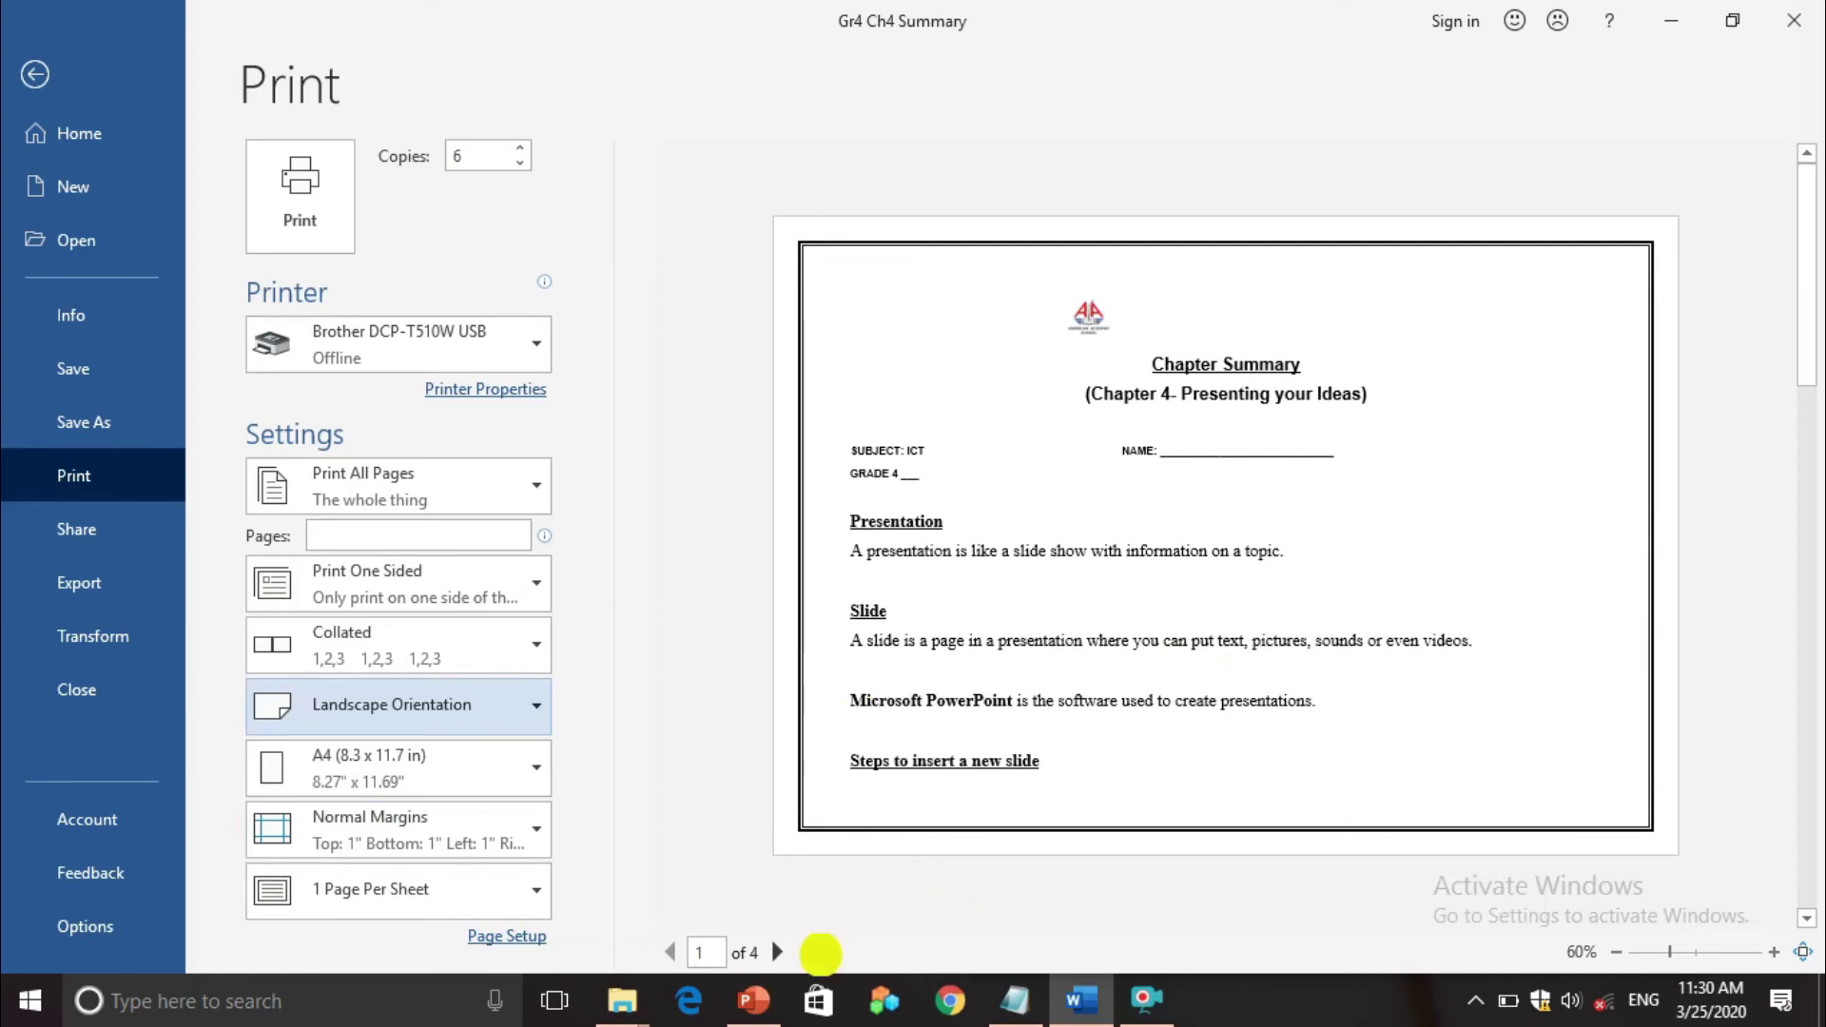
- Page through the four landscape preview pages and return to page 1
{"action": "left_click", "coordinate": [779, 953]}
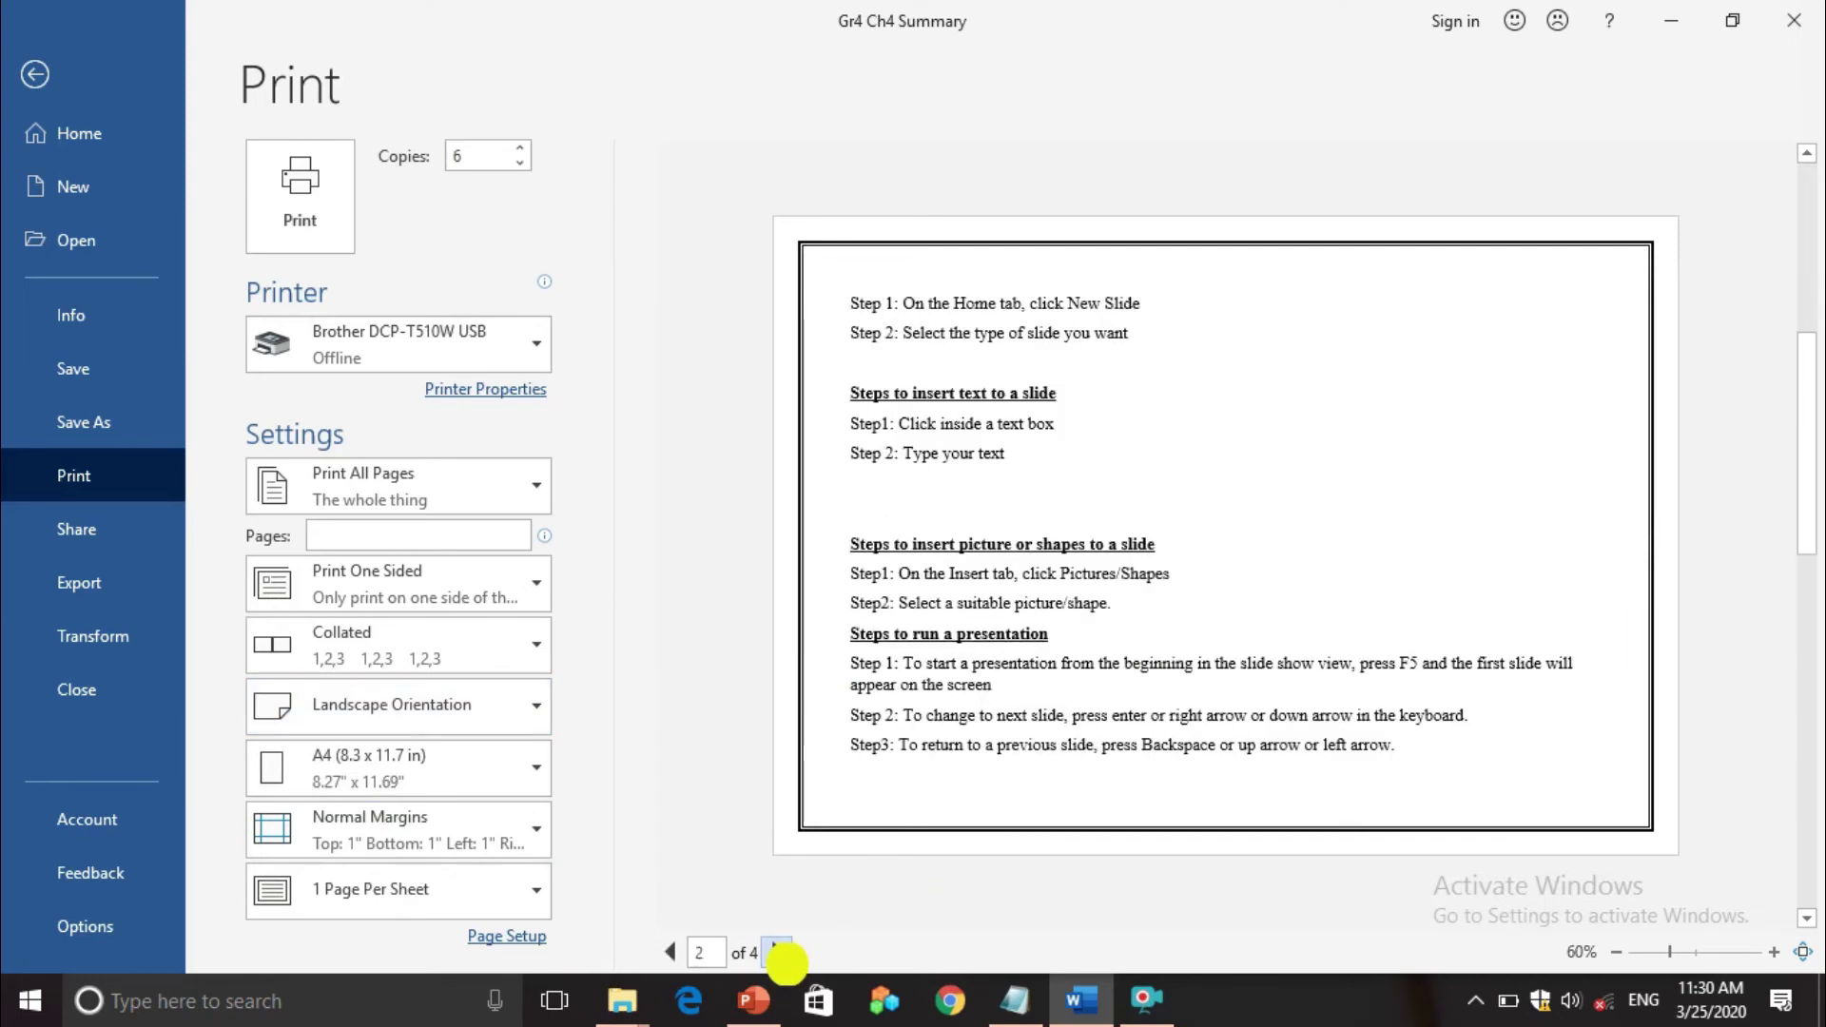
{"action": "left_click", "coordinate": [779, 953]}
{"action": "left_click", "coordinate": [779, 953]}
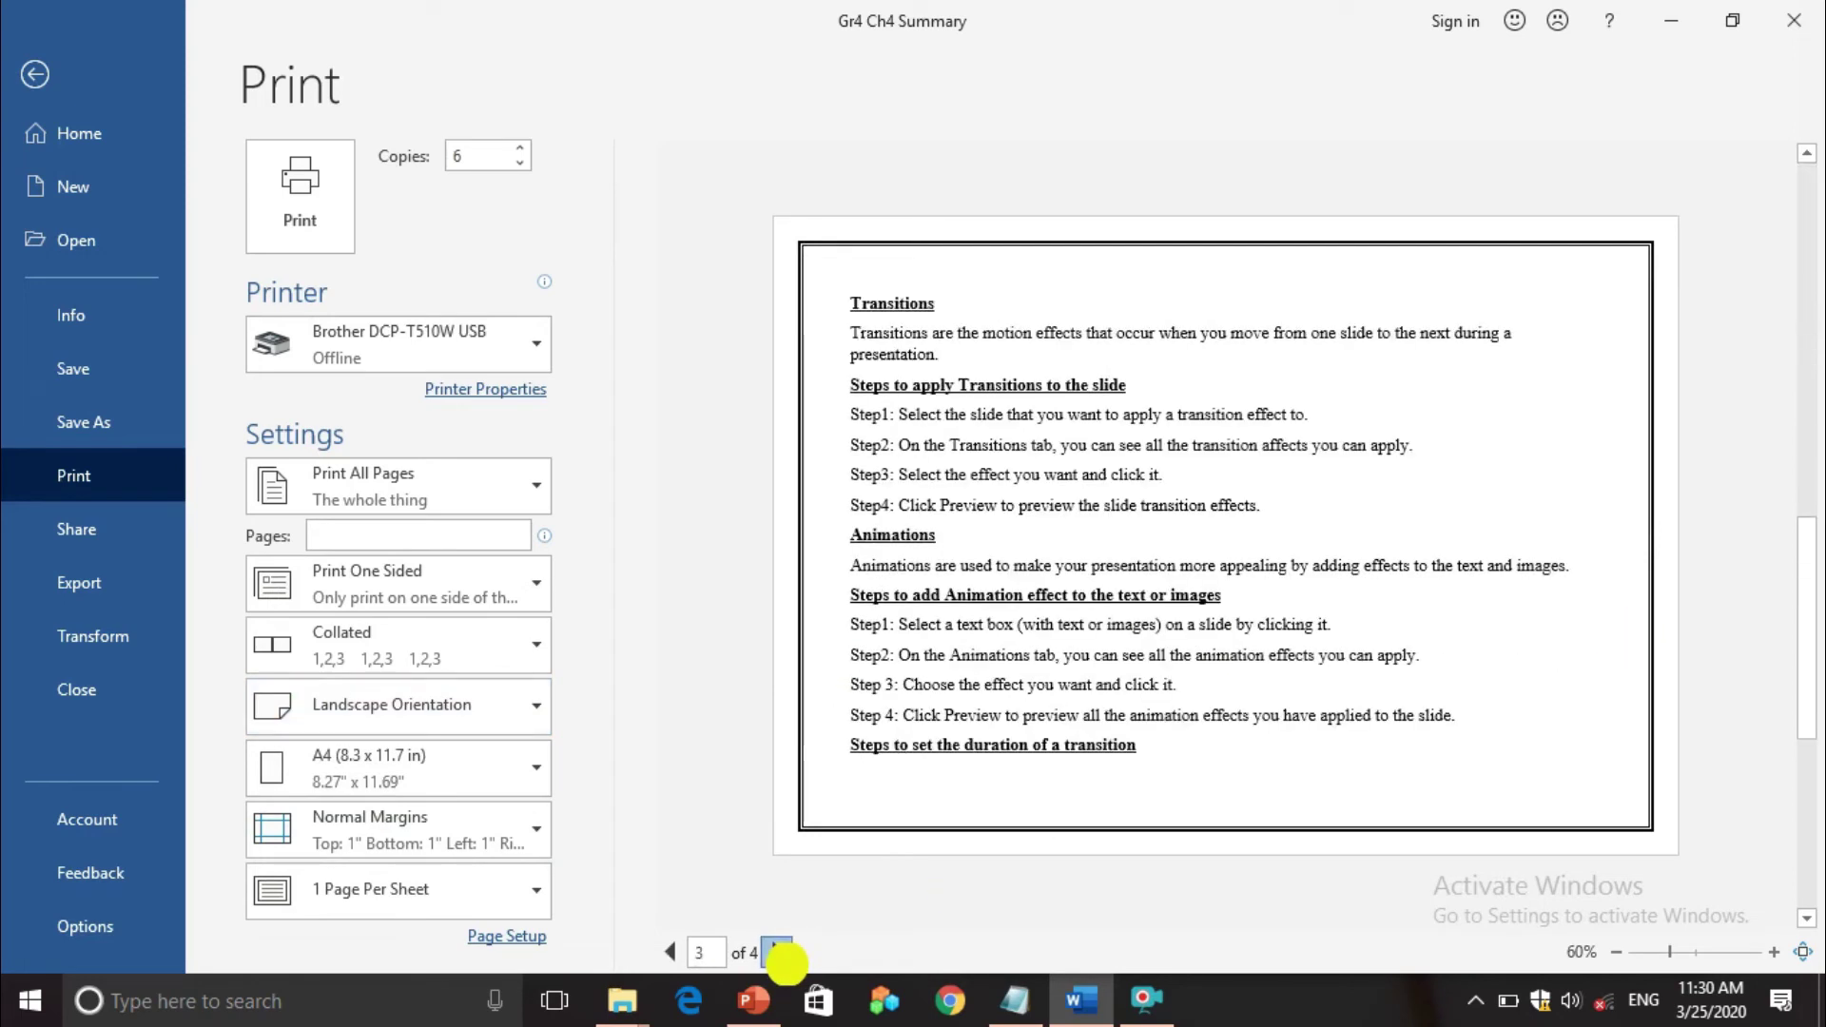
{"action": "left_click", "coordinate": [670, 952]}
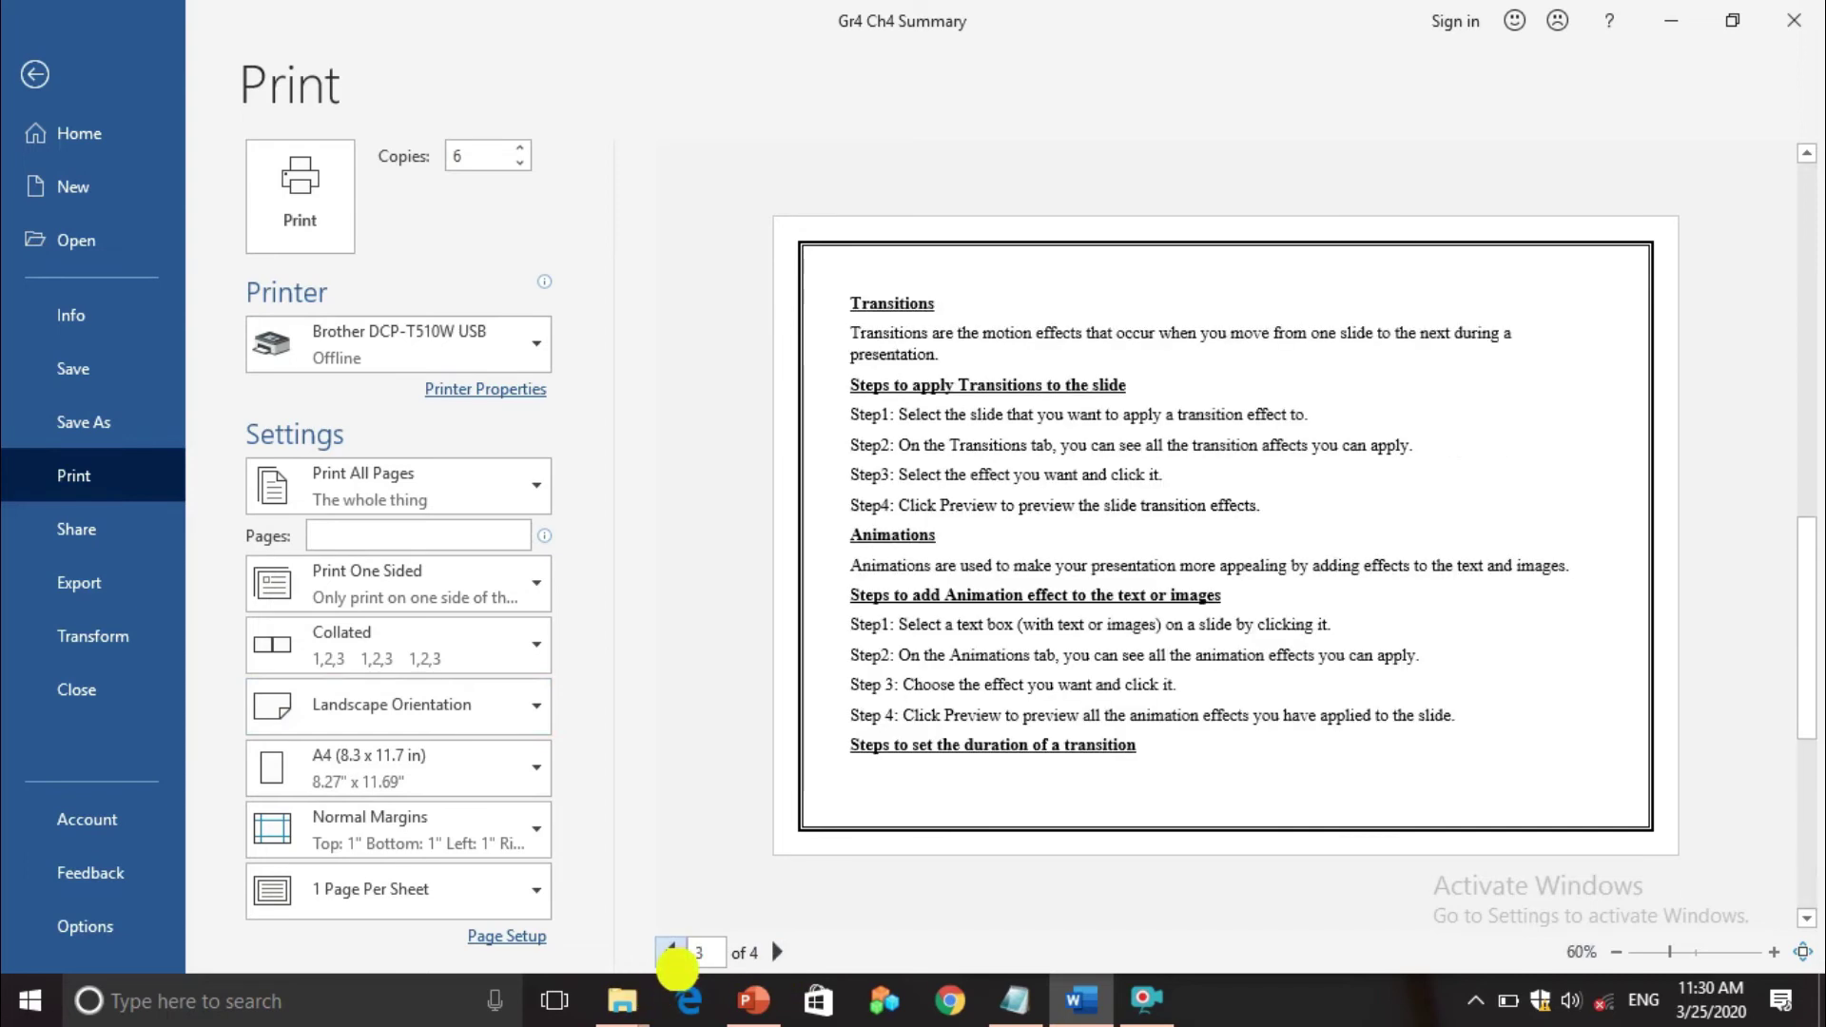
{"action": "left_click", "coordinate": [671, 952]}
{"action": "left_click", "coordinate": [670, 952]}
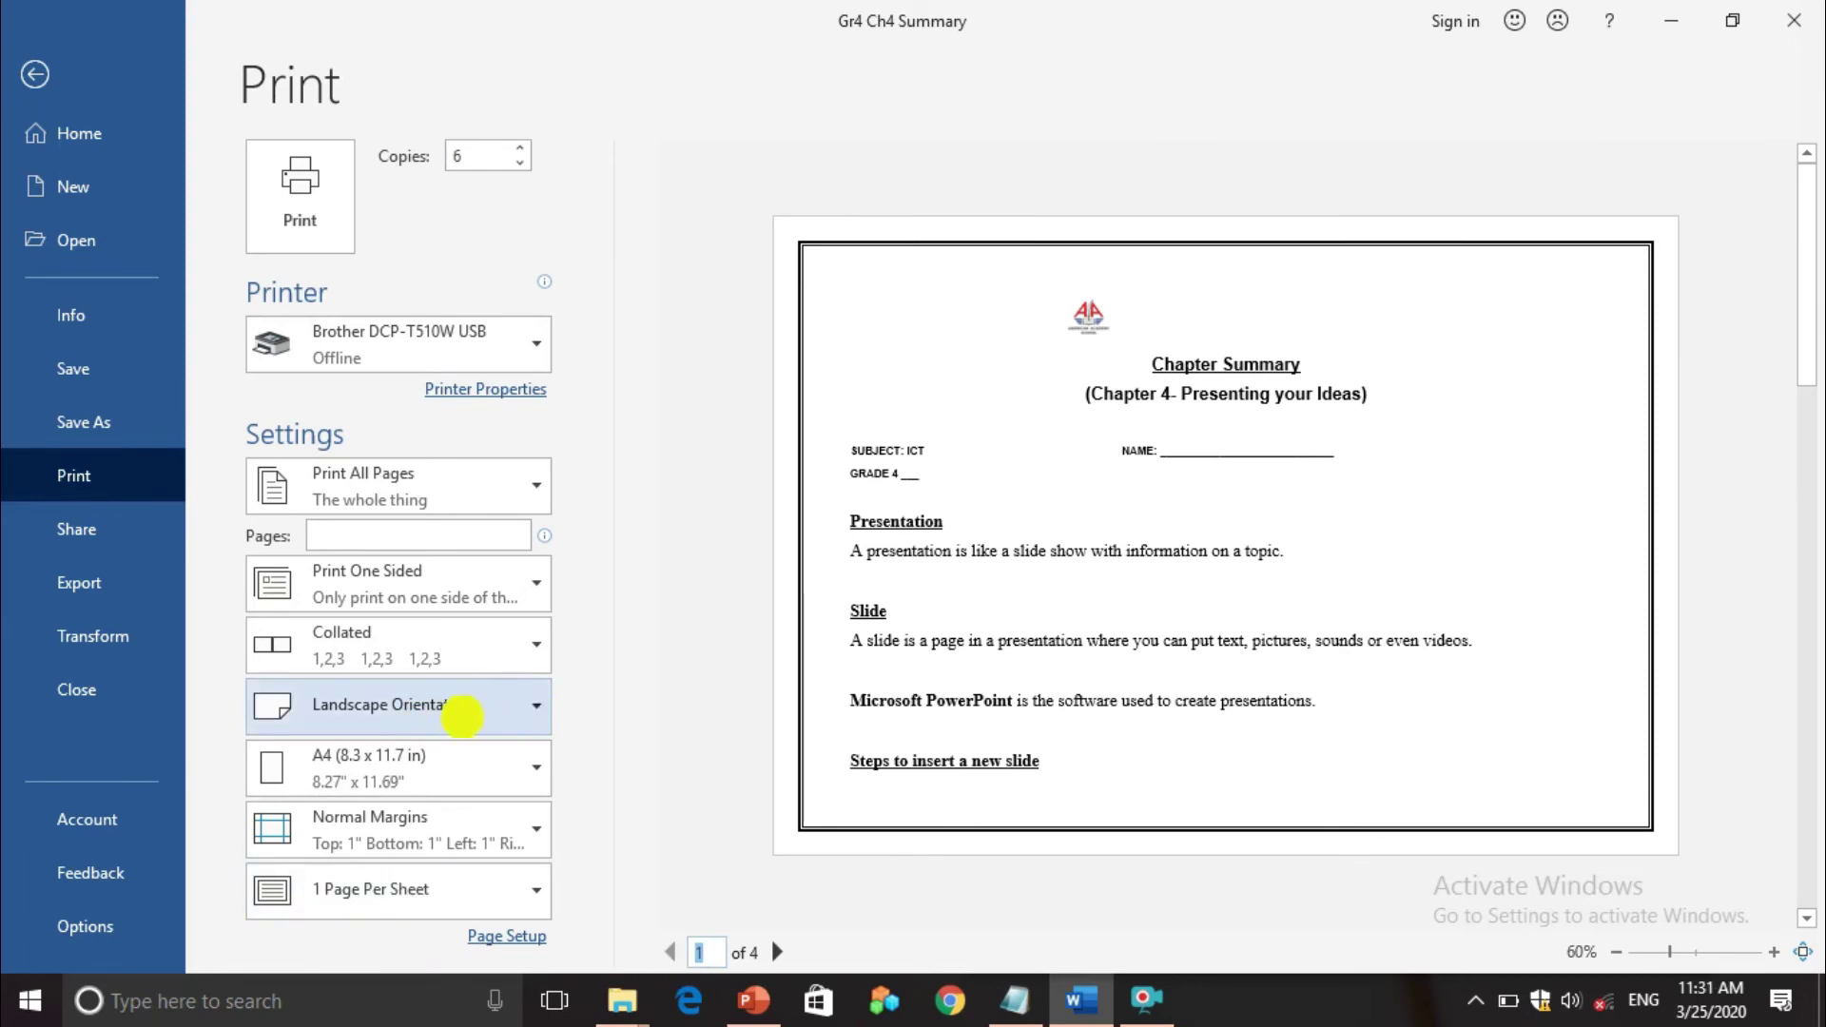
- Switch back to Portrait Orientation (3 pages on A4) and show the paper-size choices
{"action": "left_click", "coordinate": [507, 718]}
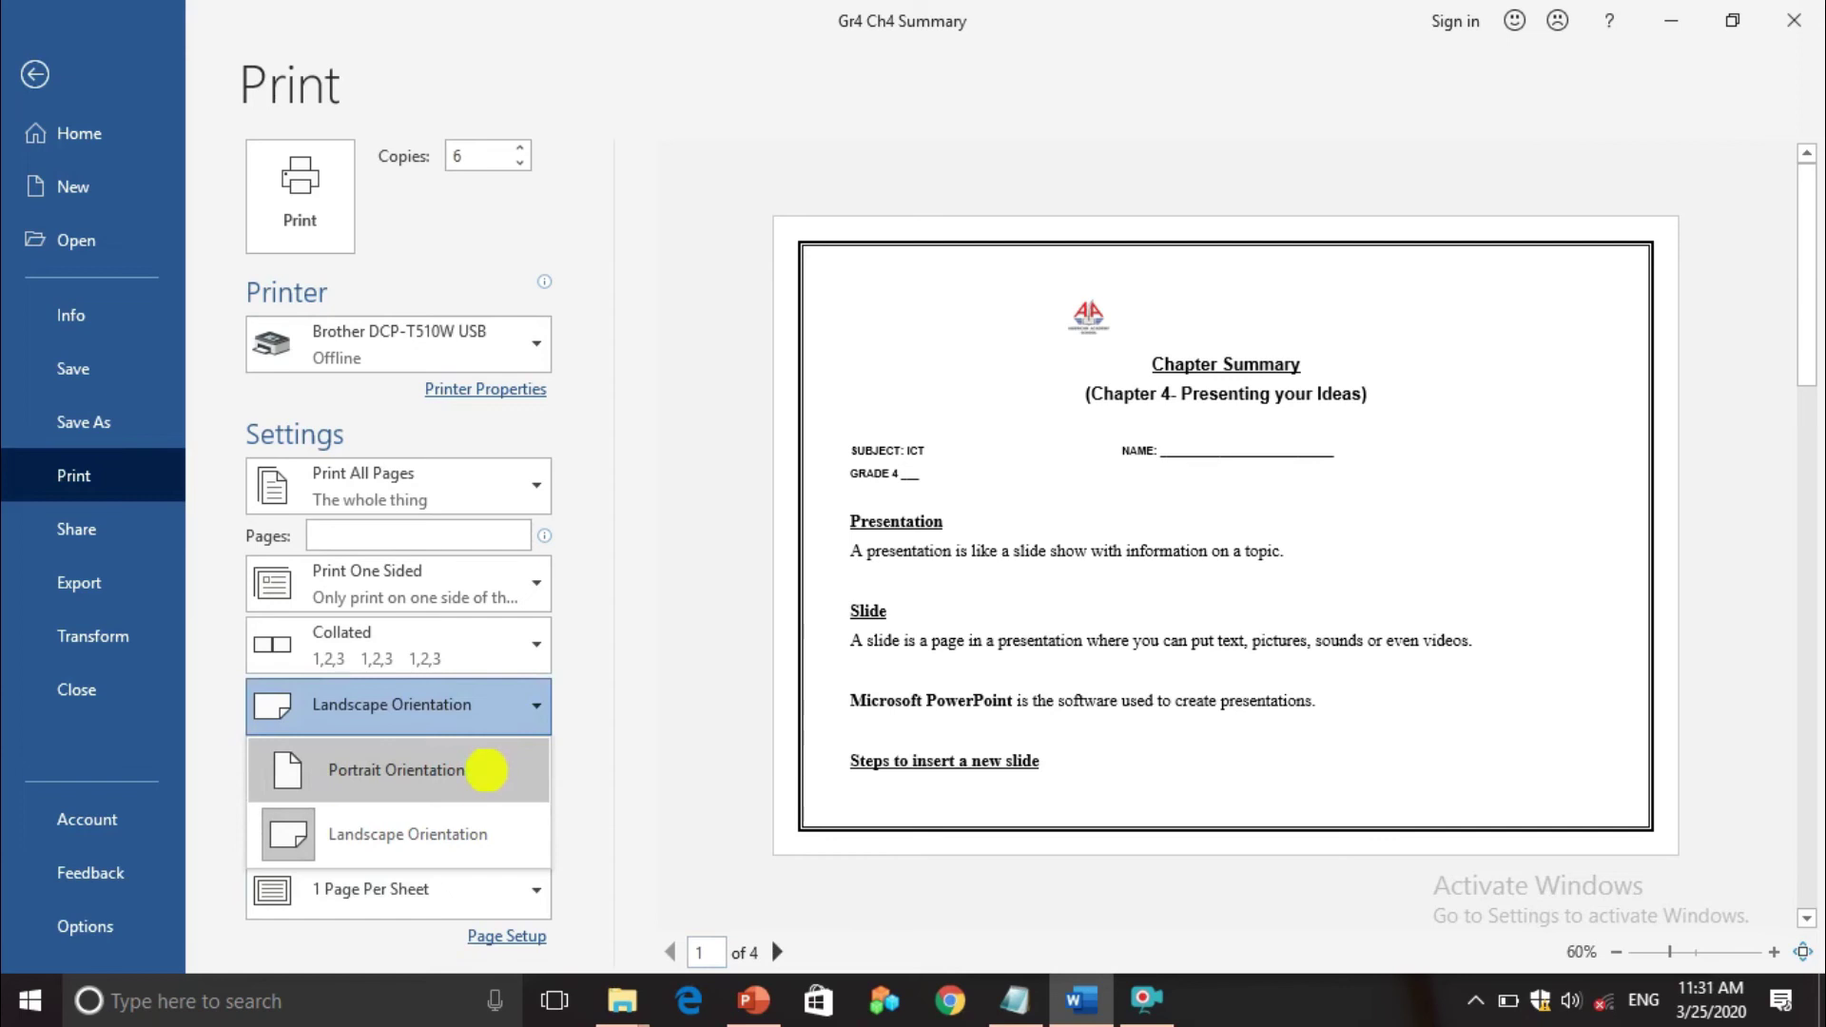
{"action": "left_click", "coordinate": [482, 768]}
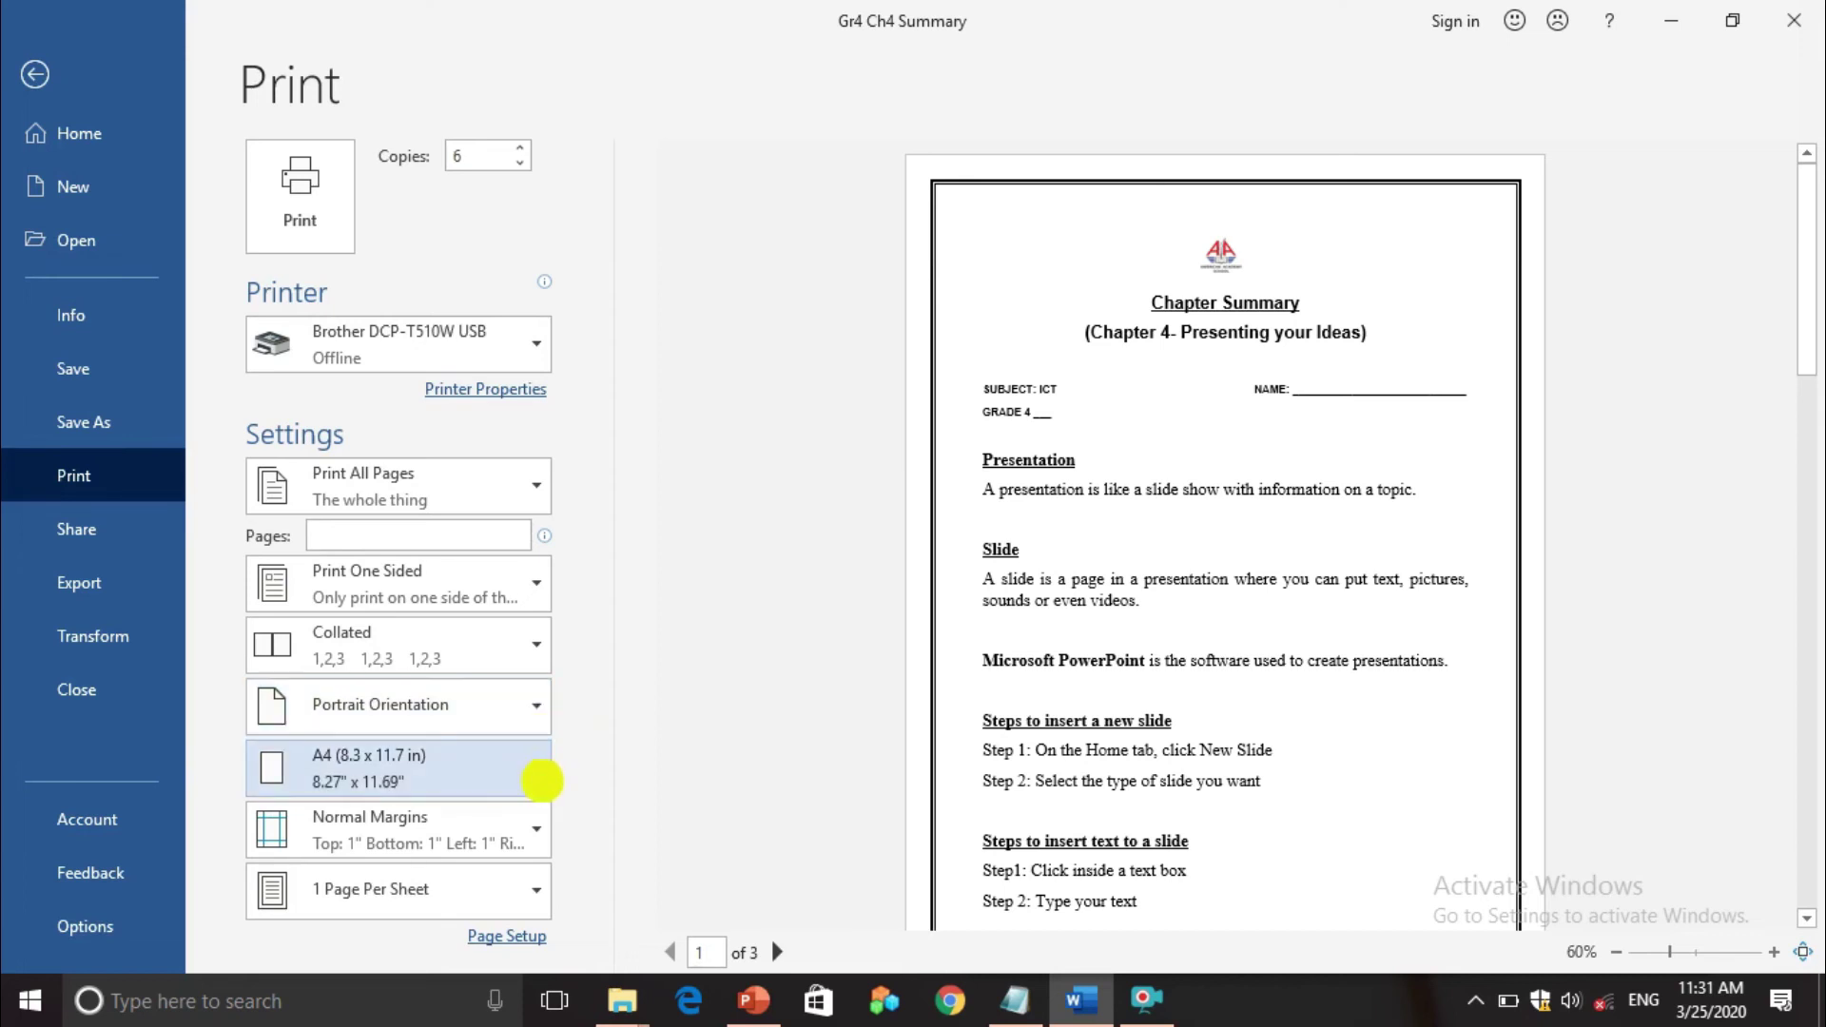
{"action": "left_click", "coordinate": [541, 781]}
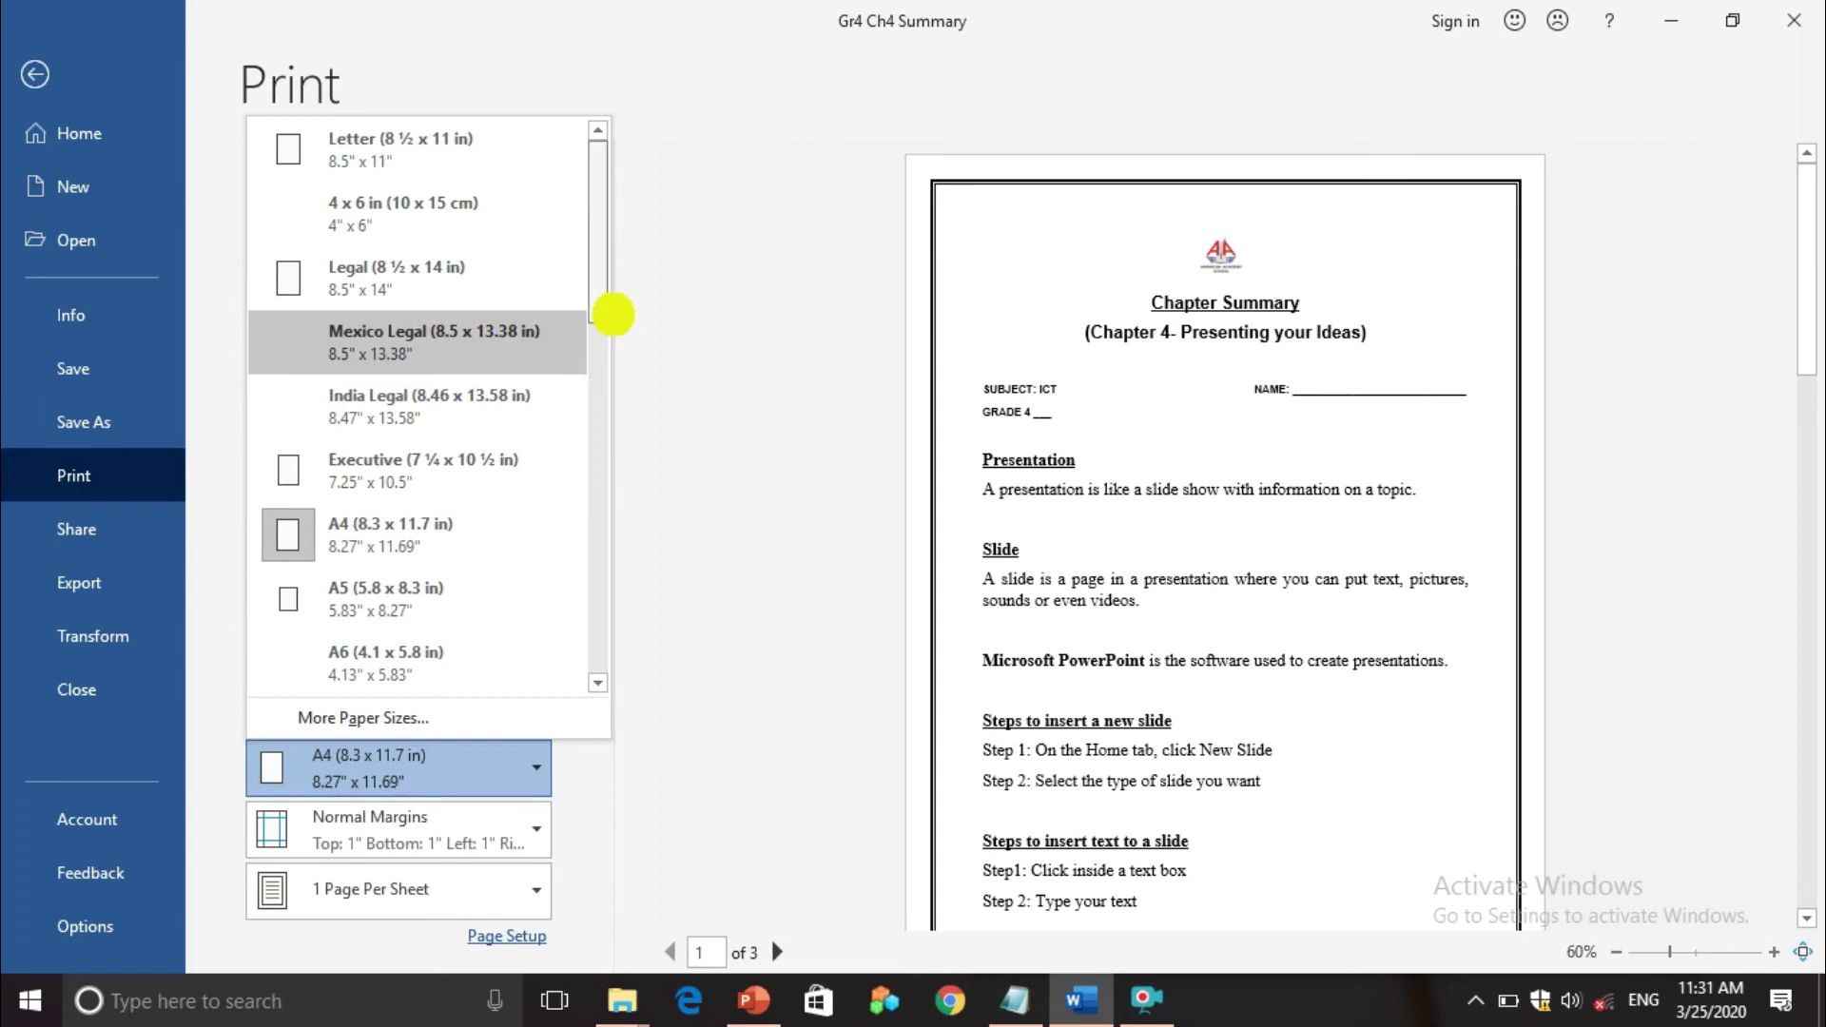
- Browse the available paper sizes and leave the print paper size at A4
{"action": "left_click_drag", "start_coordinate": [602, 328], "coordinate": [614, 442]}
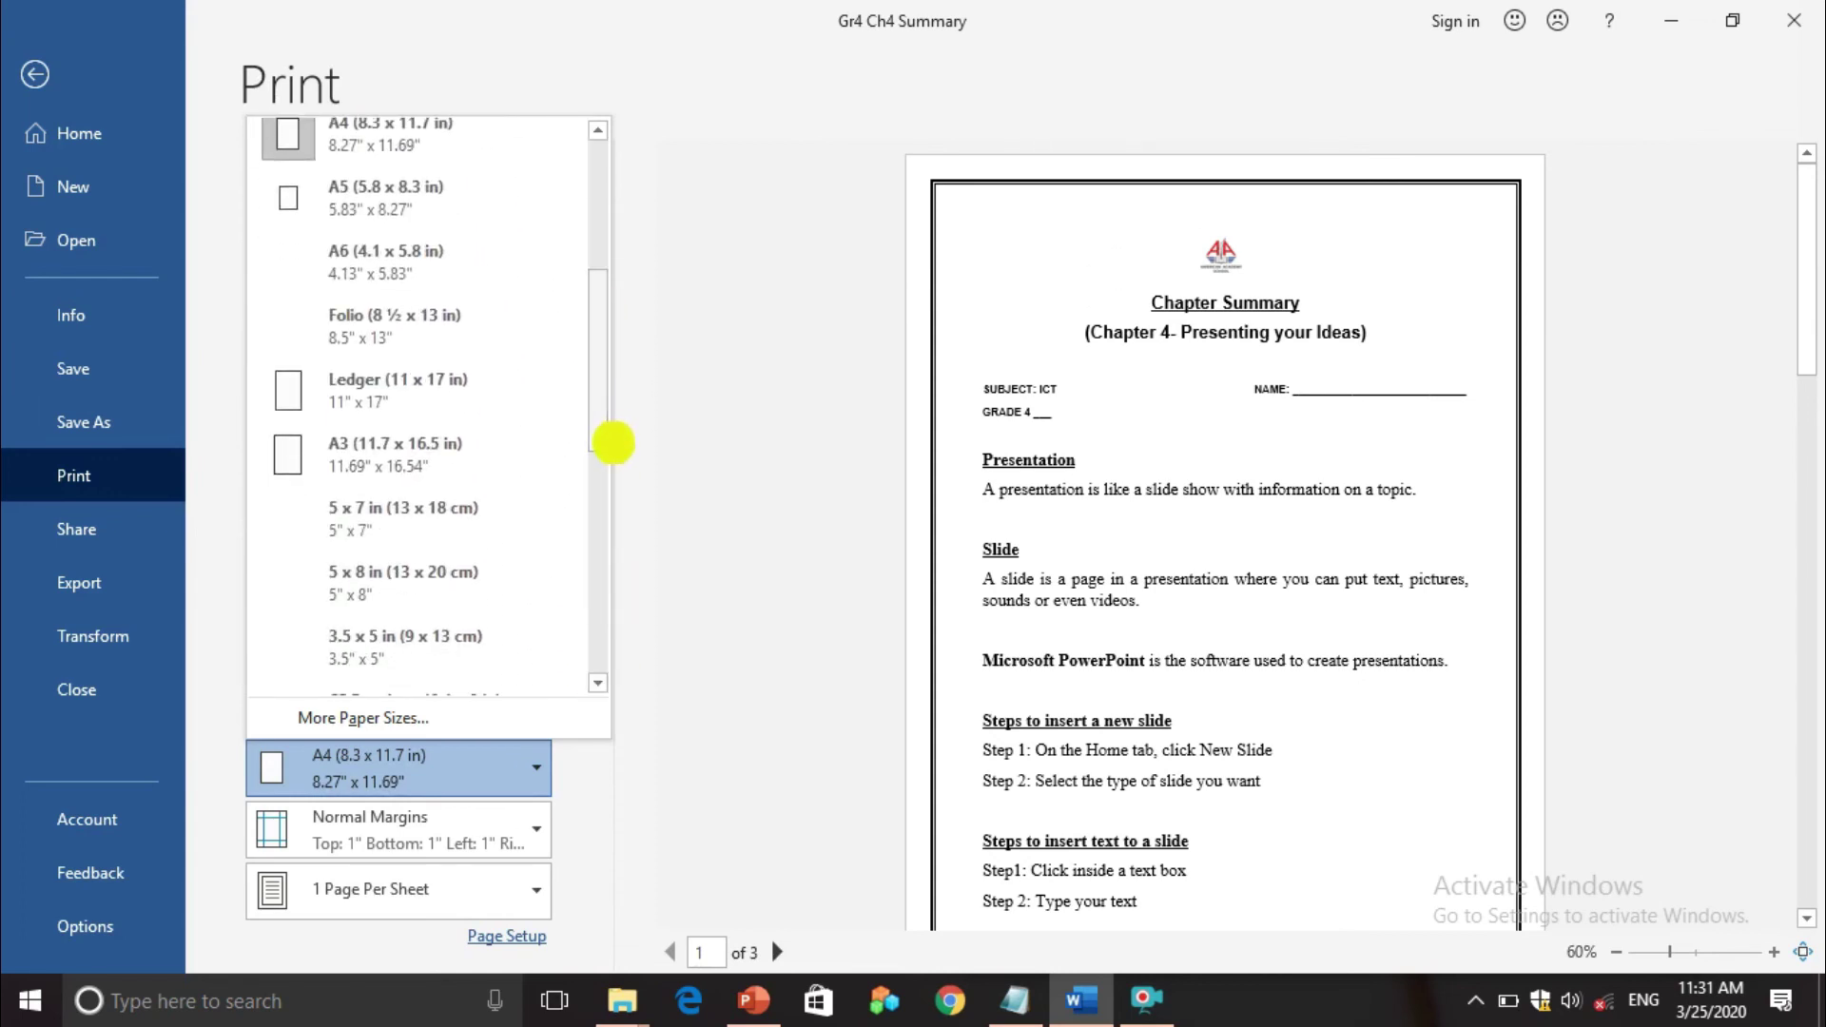
{"action": "left_click", "coordinate": [693, 457]}
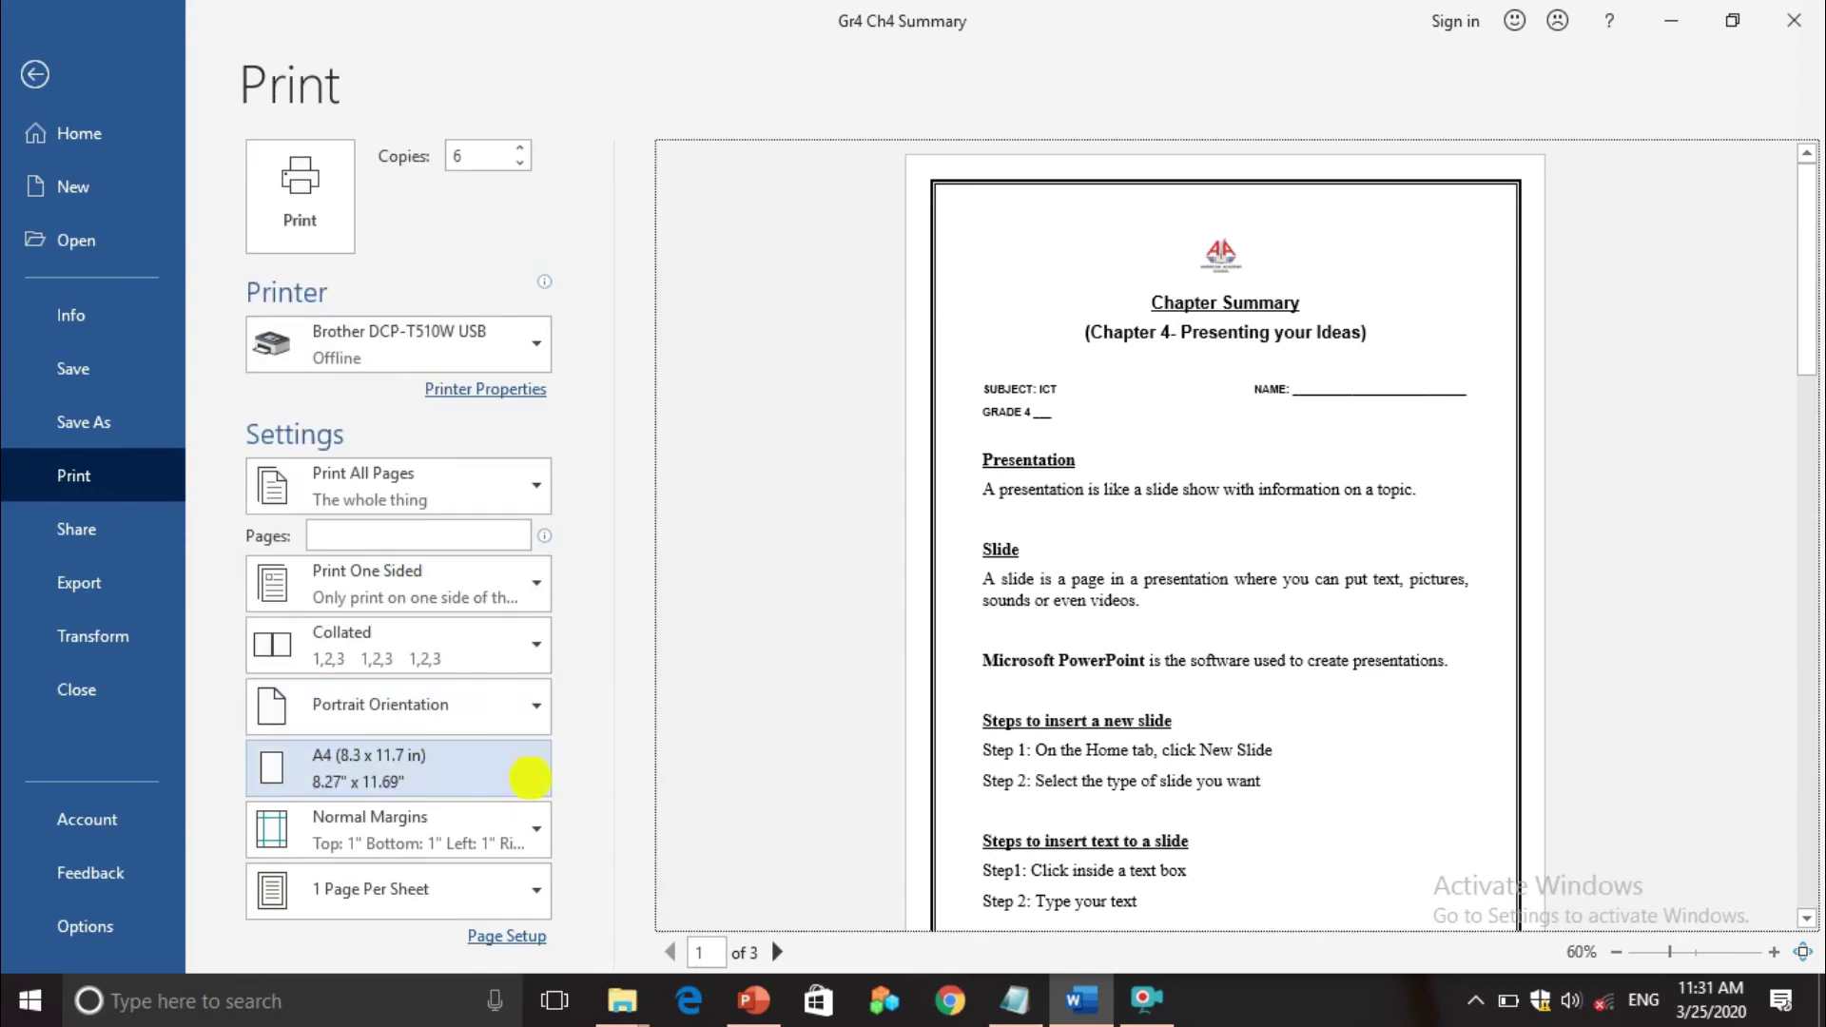
{"action": "left_click", "coordinate": [525, 777]}
{"action": "left_click", "coordinate": [529, 777]}
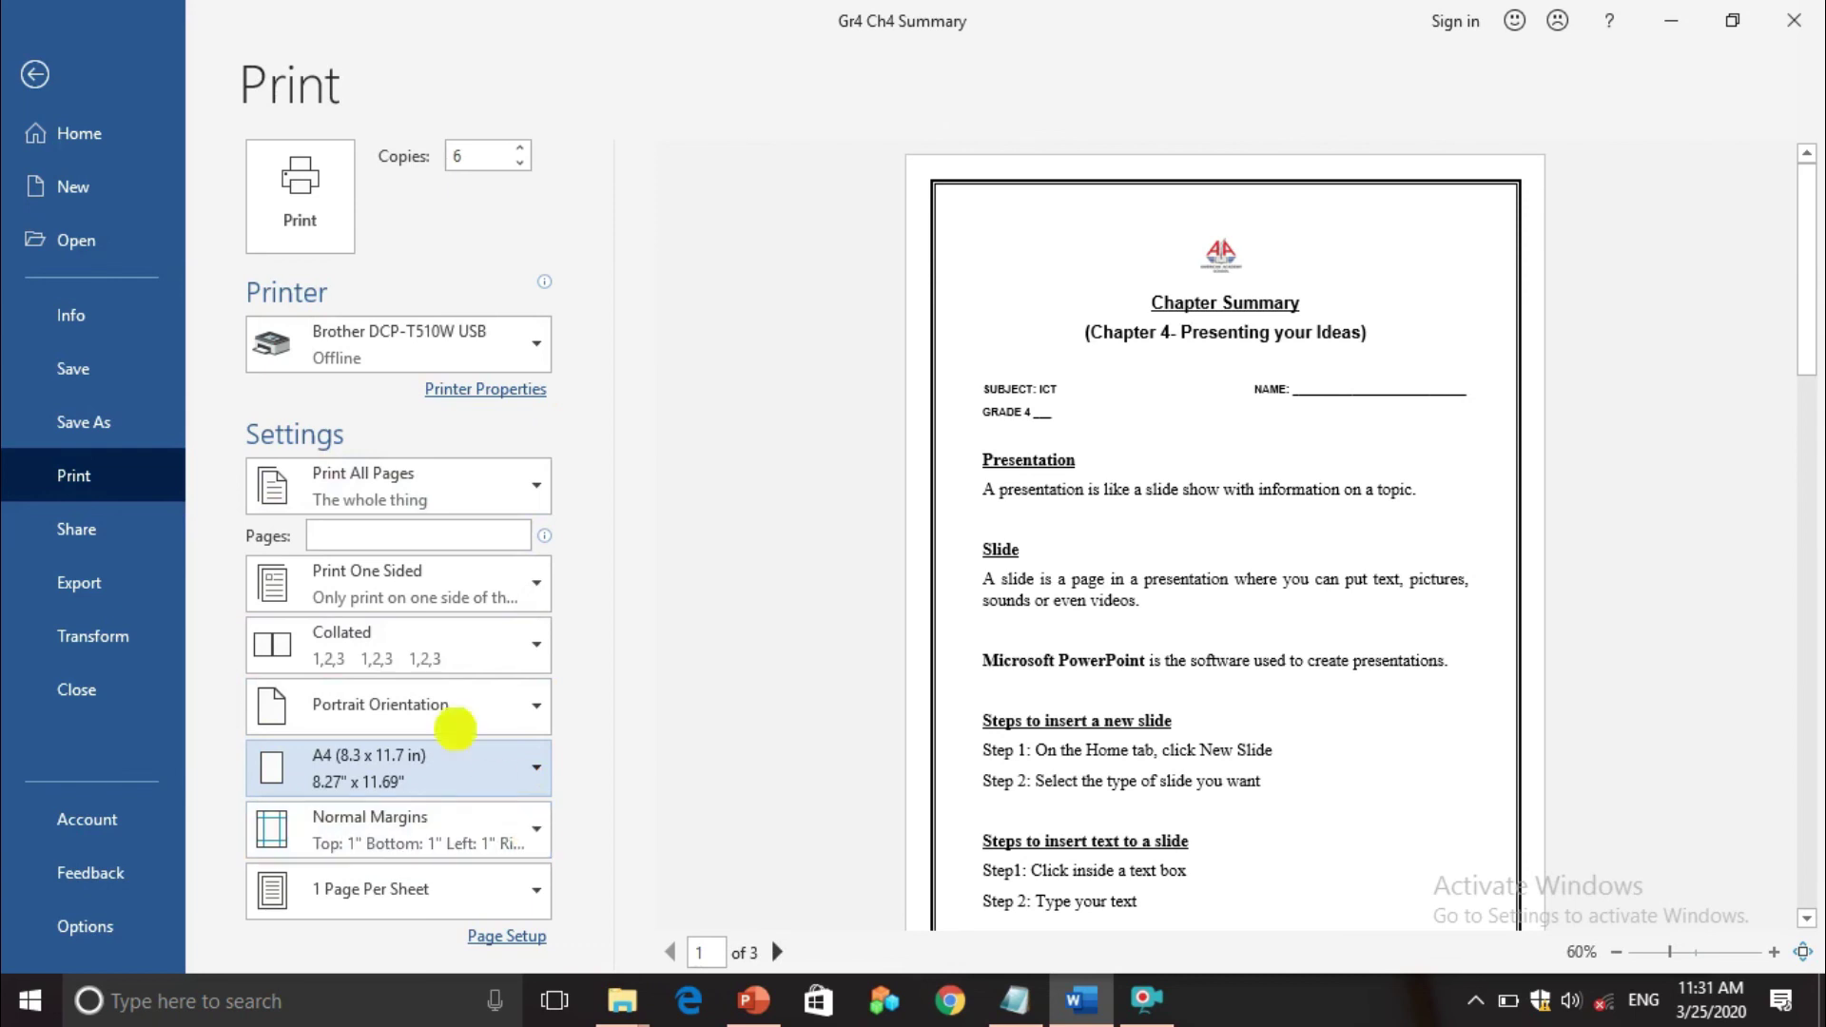
{"action": "left_click", "coordinate": [494, 726]}
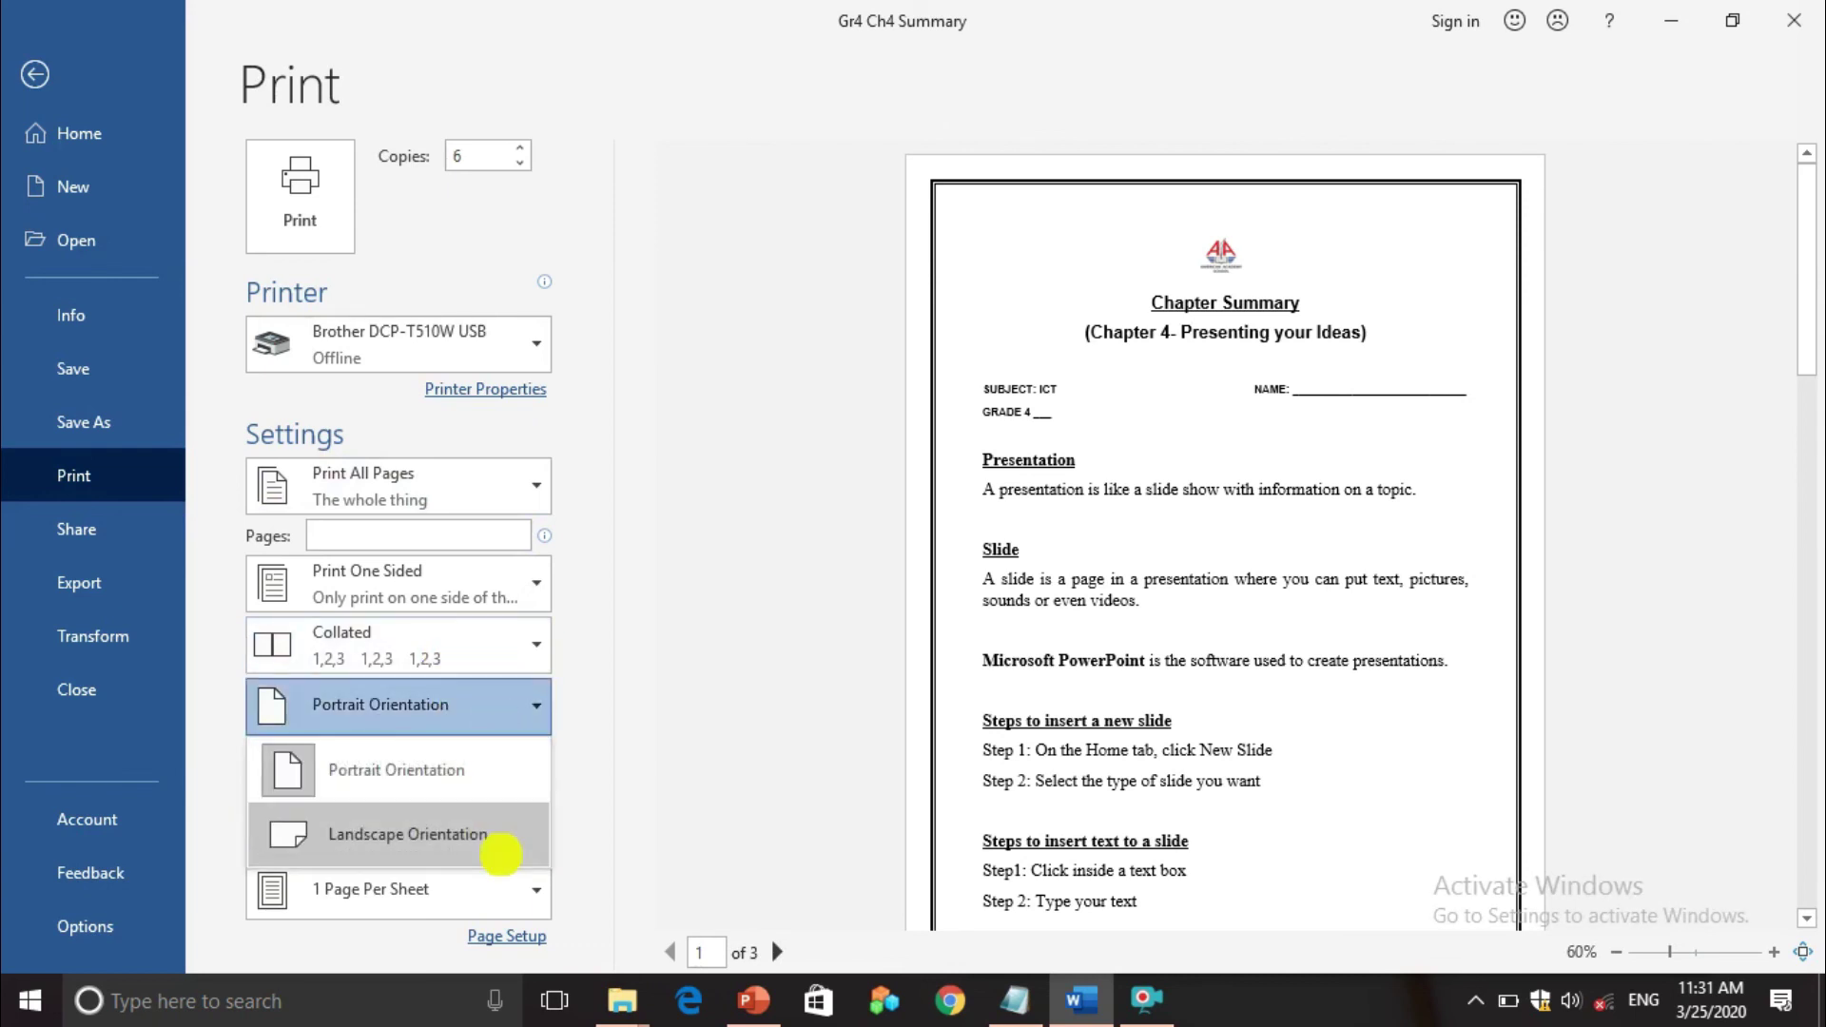
{"action": "left_click", "coordinate": [589, 729]}
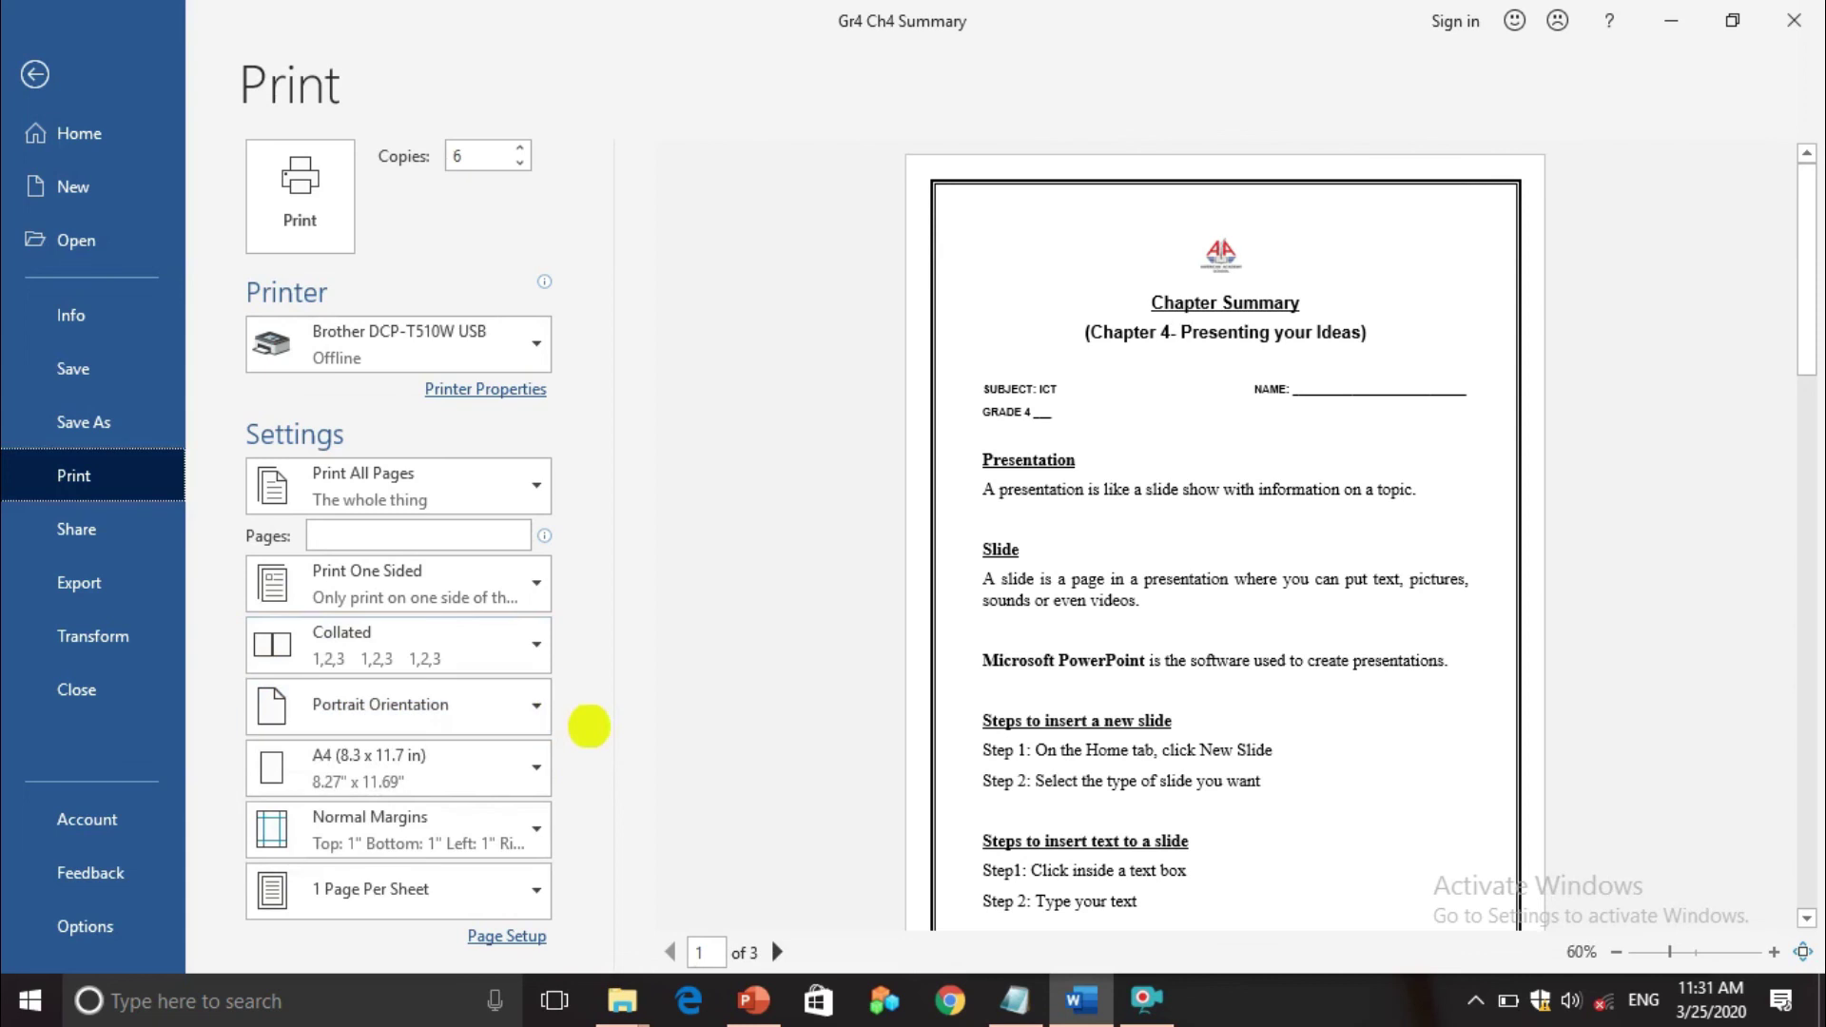
{"action": "left_click", "coordinate": [510, 512]}
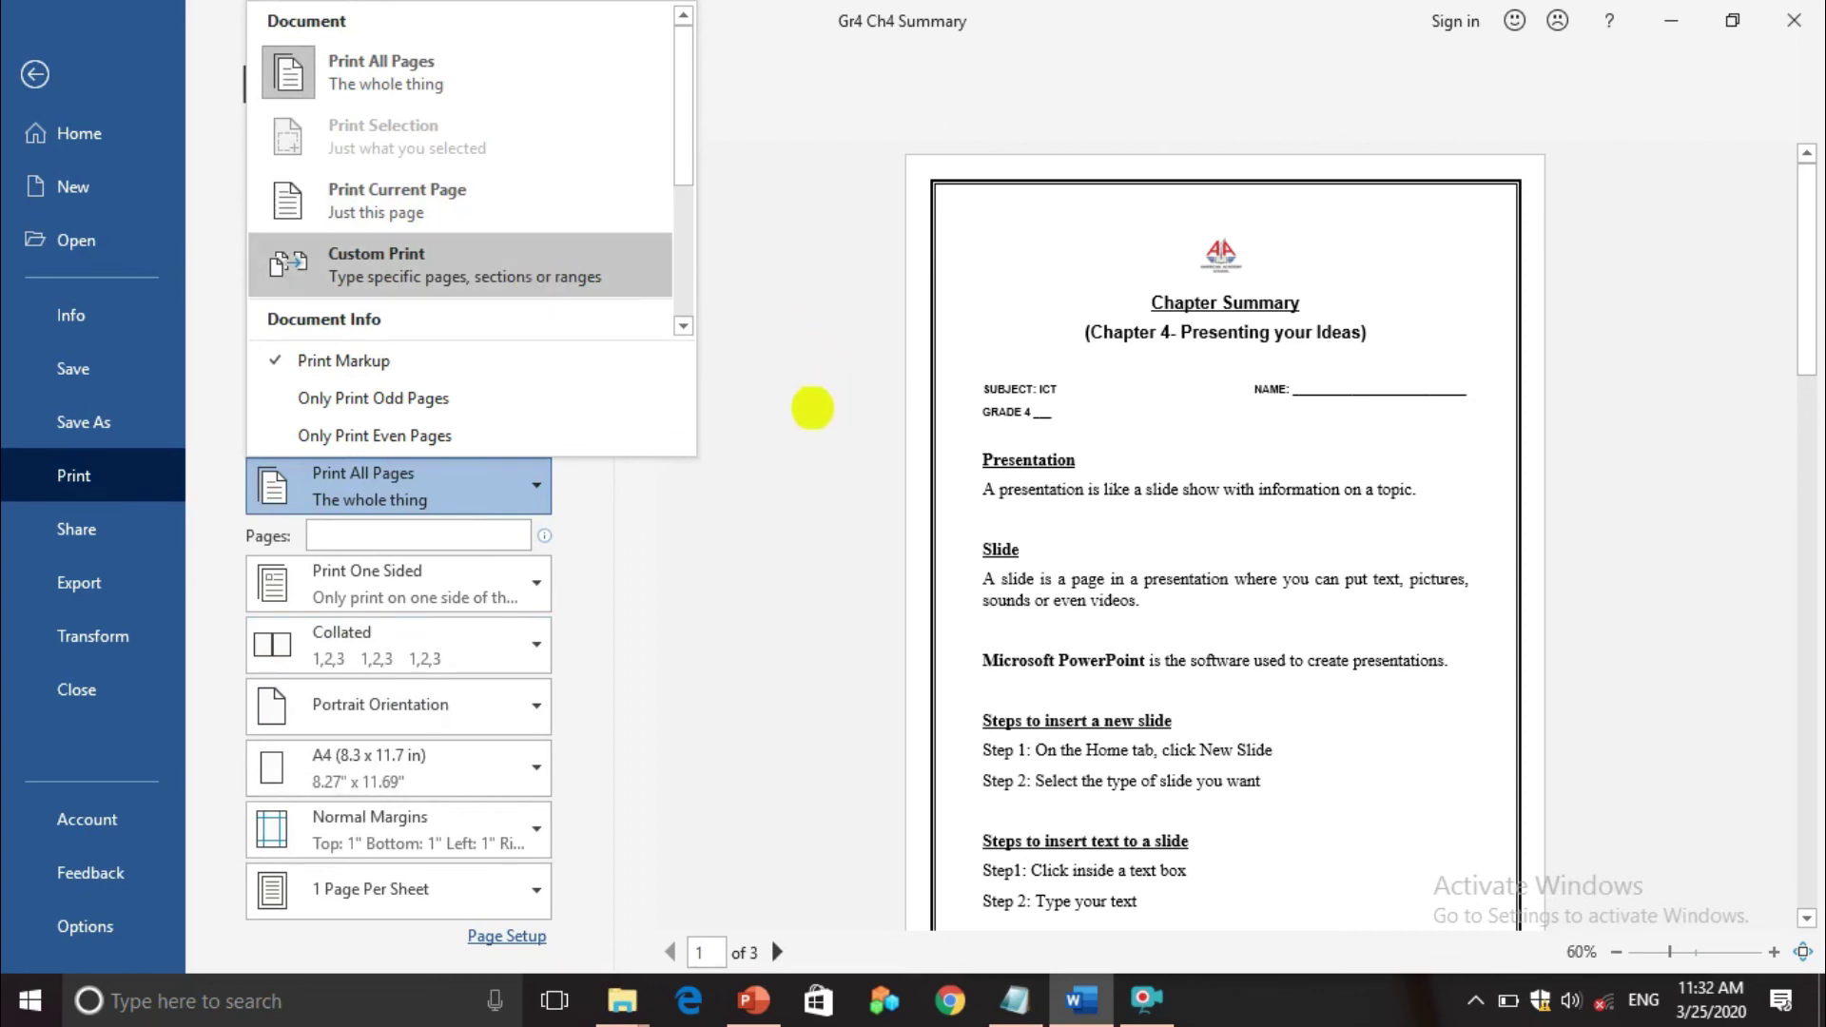
{"action": "left_click", "coordinate": [799, 413]}
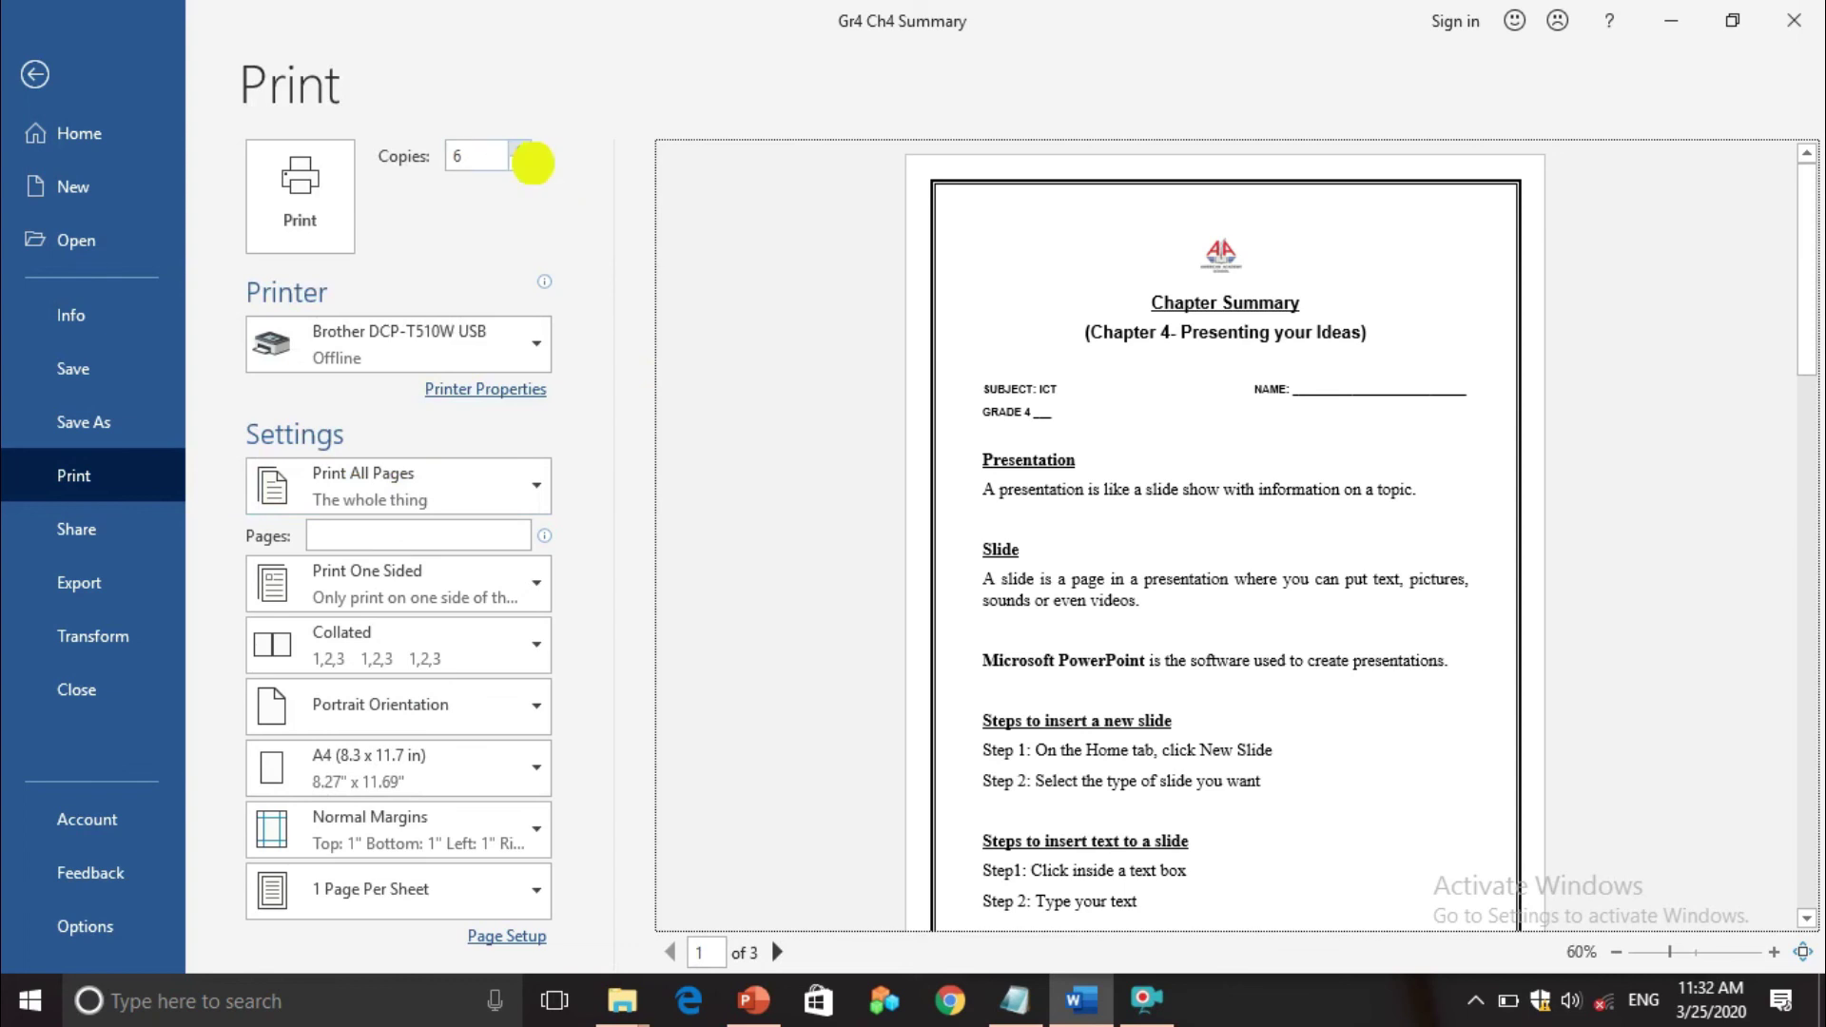